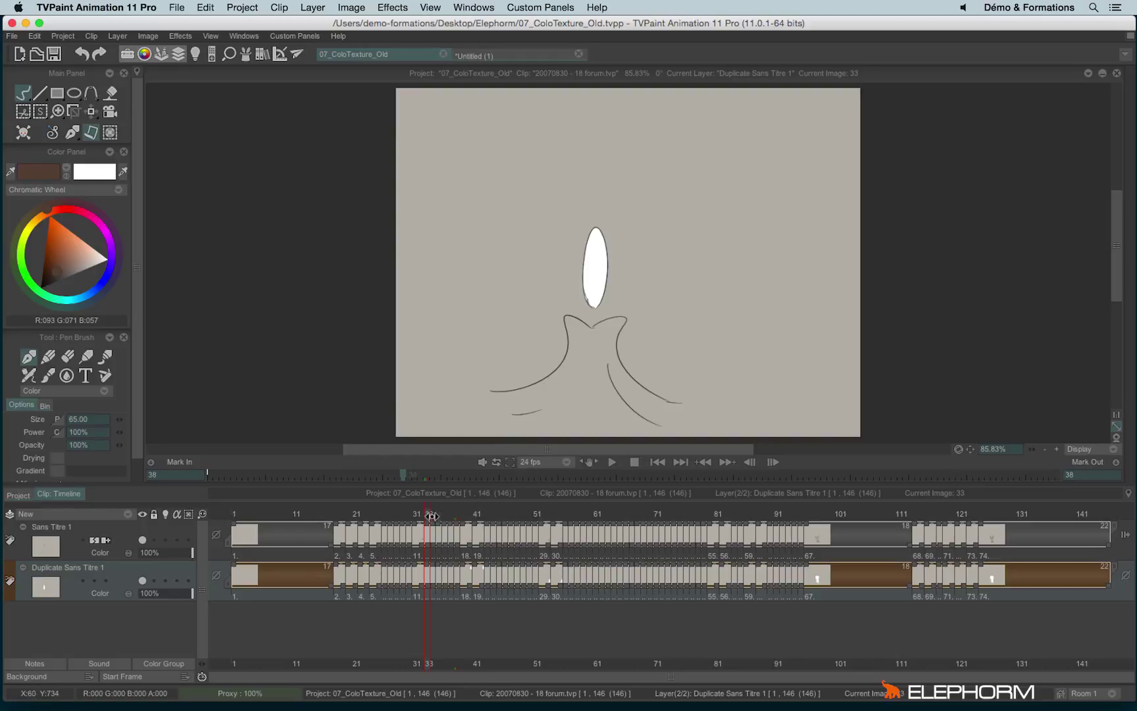
Step: Move the playhead to image 58 and make Sans Titre 1 the current layer
{"action": "left_click_drag", "start_coordinate": [434, 516], "coordinate": [574, 508]}
{"action": "key", "text": "Up"}
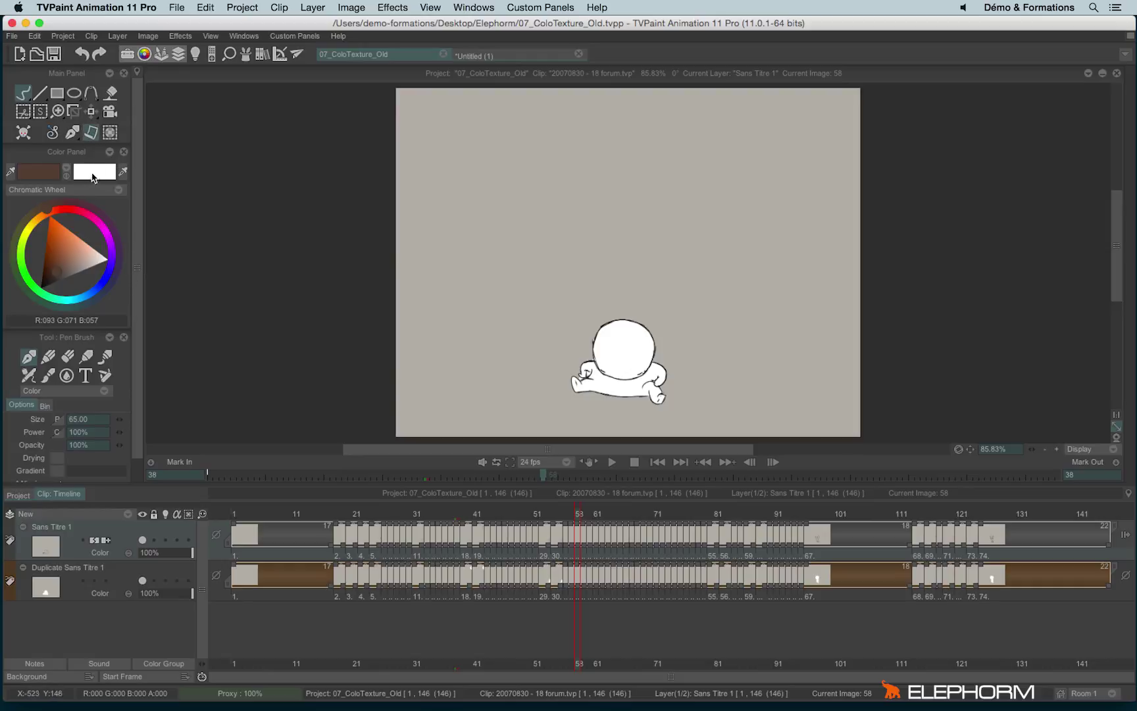
Step: Open the Paper panel via Windows > Drawing > Paper and switch to the Untitled (1) project
{"action": "left_click", "coordinate": [91, 134]}
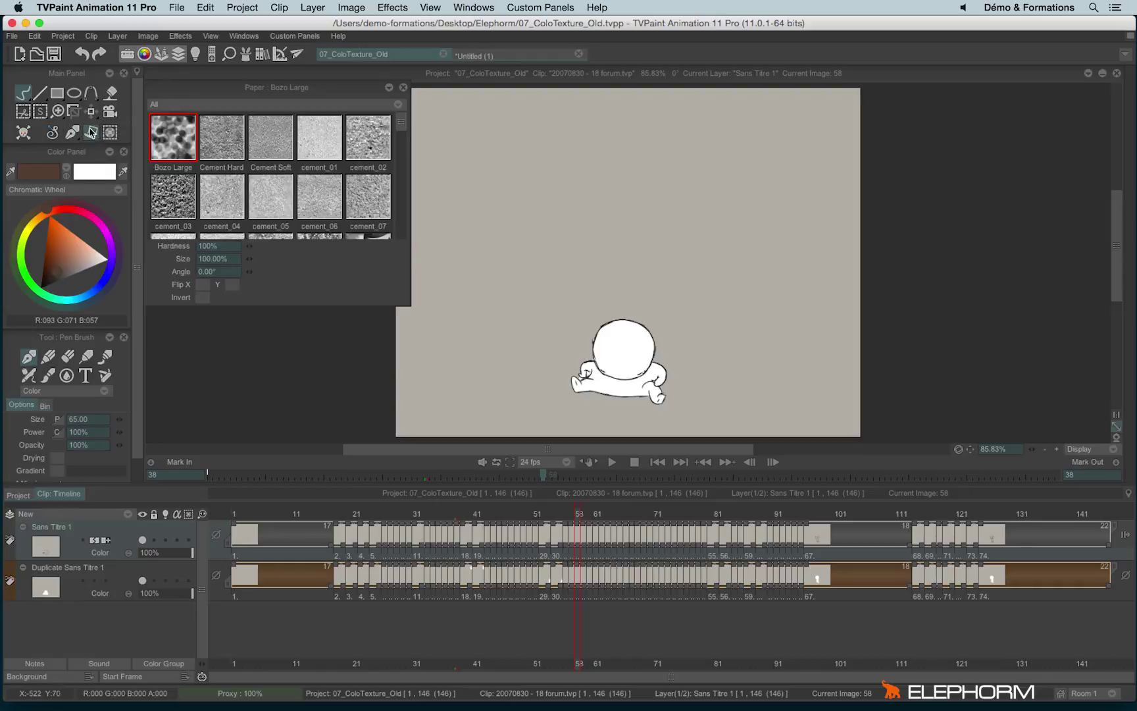
{"action": "left_click", "coordinate": [403, 87]}
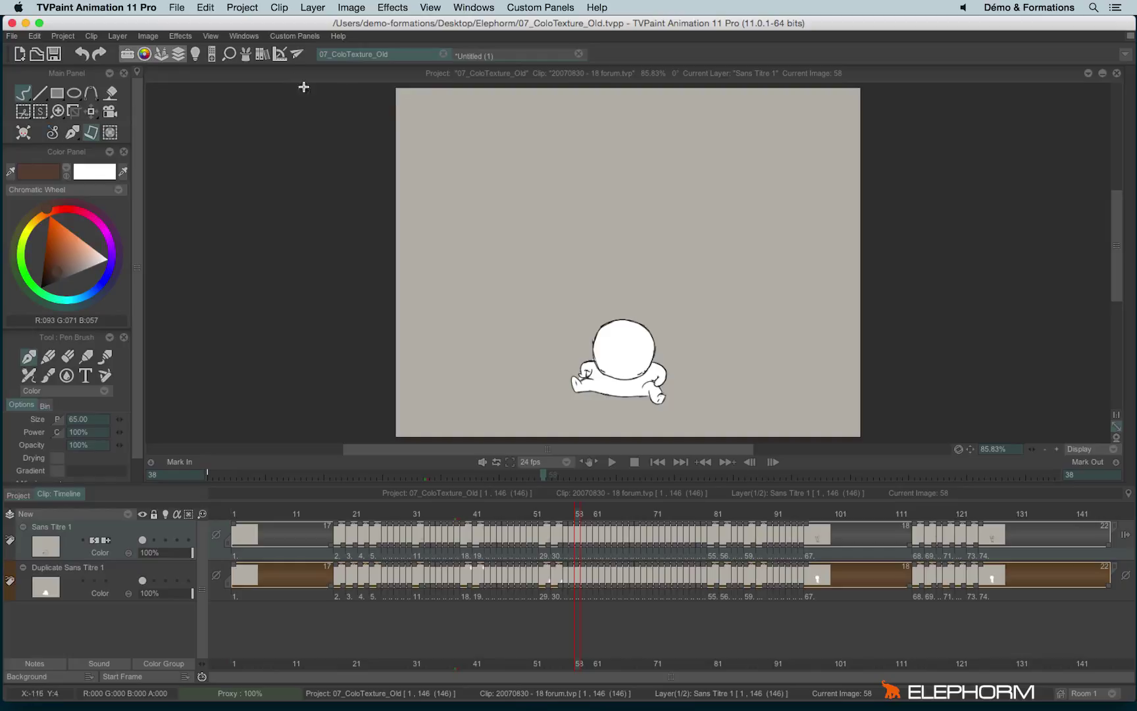
{"action": "left_click", "coordinate": [242, 37]}
{"action": "mouse_move", "coordinate": [256, 108]}
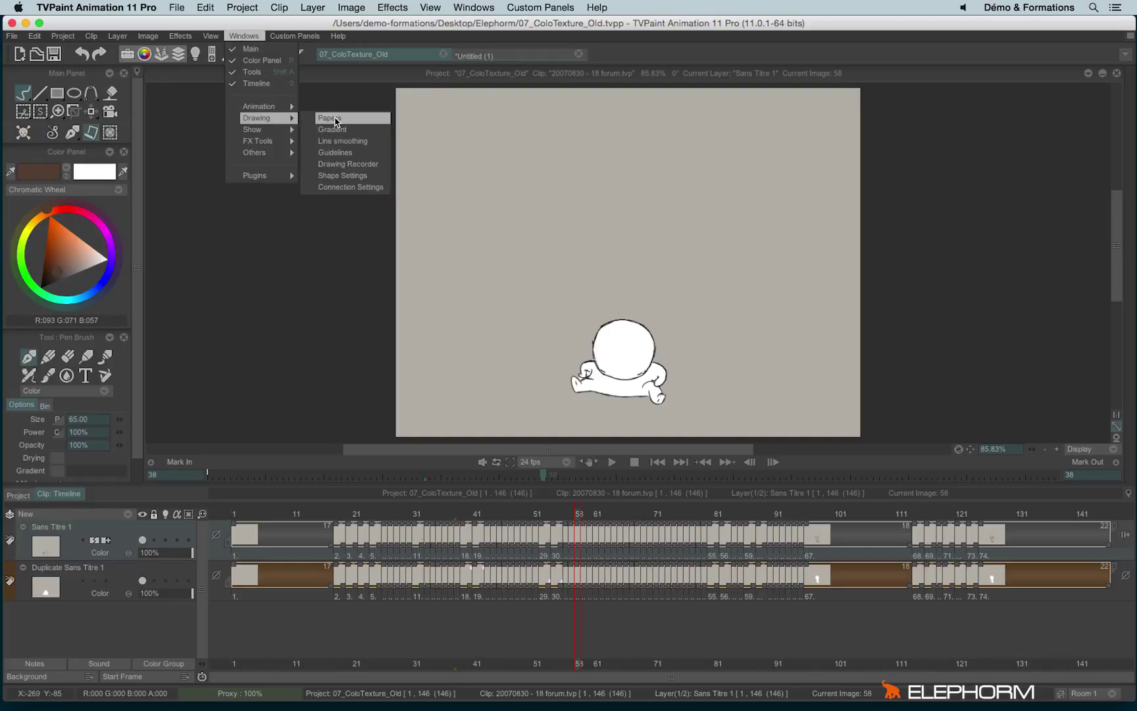
{"action": "left_click", "coordinate": [332, 119]}
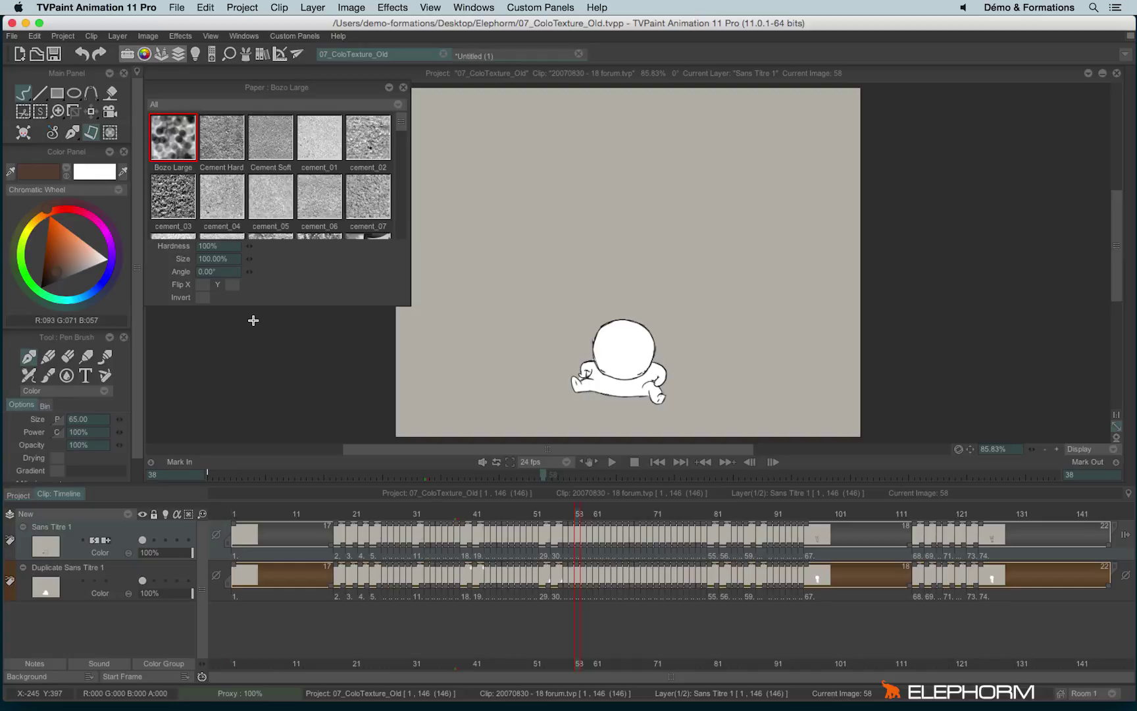
{"action": "left_click", "coordinate": [491, 56]}
Step: Paint test strokes with the cement_03, fractal_004, noisy_002 and Metal Plate papers
{"action": "left_click", "coordinate": [189, 196]}
{"action": "mouse_move", "coordinate": [470, 254]}
{"action": "left_mouse_down"}
{"action": "mouse_move", "coordinate": [596, 165]}
{"action": "mouse_move", "coordinate": [492, 251]}
{"action": "mouse_move", "coordinate": [592, 297]}
{"action": "left_mouse_up"}
{"action": "scroll", "coordinate": [395, 127], "scroll_direction": "down", "scroll_amount": 2}
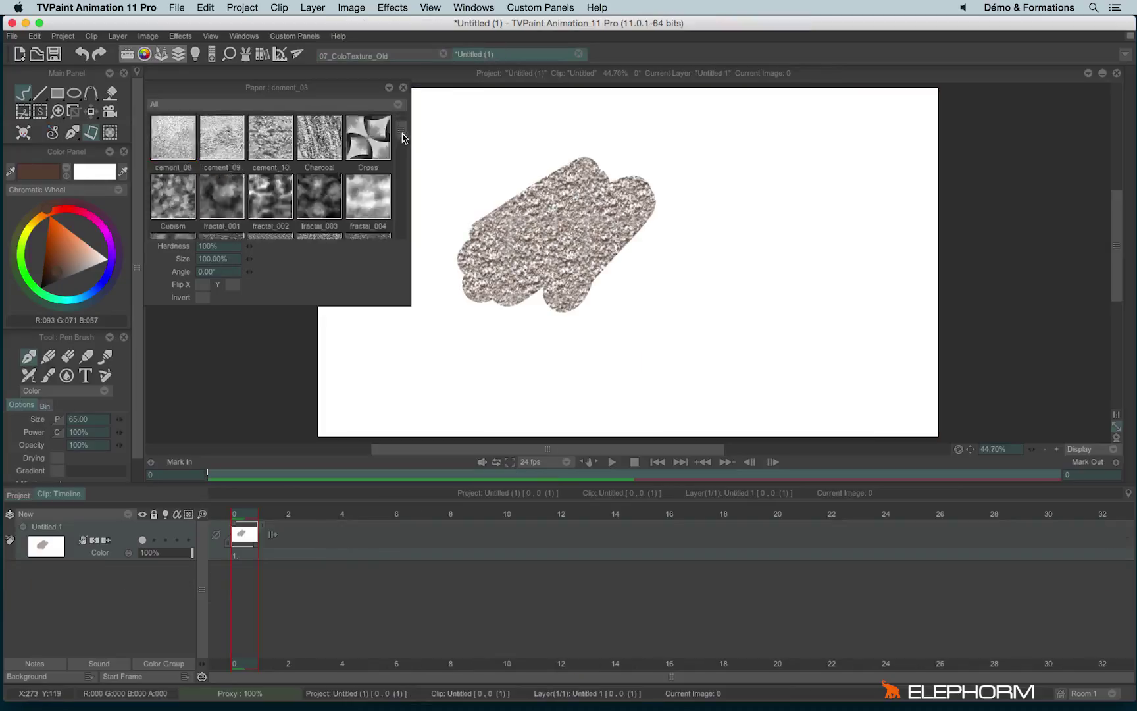
{"action": "left_click", "coordinate": [368, 197]}
{"action": "mouse_move", "coordinate": [737, 274]}
{"action": "left_mouse_down"}
{"action": "mouse_move", "coordinate": [619, 336]}
{"action": "mouse_move", "coordinate": [686, 315]}
{"action": "mouse_move", "coordinate": [799, 201]}
{"action": "left_mouse_up"}
{"action": "scroll", "coordinate": [403, 149], "scroll_direction": "down", "scroll_amount": 2}
{"action": "left_click", "coordinate": [242, 201]}
{"action": "mouse_move", "coordinate": [553, 125]}
{"action": "left_mouse_down"}
{"action": "mouse_move", "coordinate": [418, 208]}
{"action": "mouse_move", "coordinate": [501, 158]}
{"action": "left_mouse_up"}
{"action": "left_click", "coordinate": [270, 137]}
{"action": "left_click_drag", "start_coordinate": [451, 316], "coordinate": [546, 339]}
{"action": "mouse_move", "coordinate": [411, 416]}
{"action": "left_mouse_down"}
{"action": "mouse_move", "coordinate": [472, 369]}
{"action": "mouse_move", "coordinate": [576, 395]}
{"action": "left_mouse_up"}
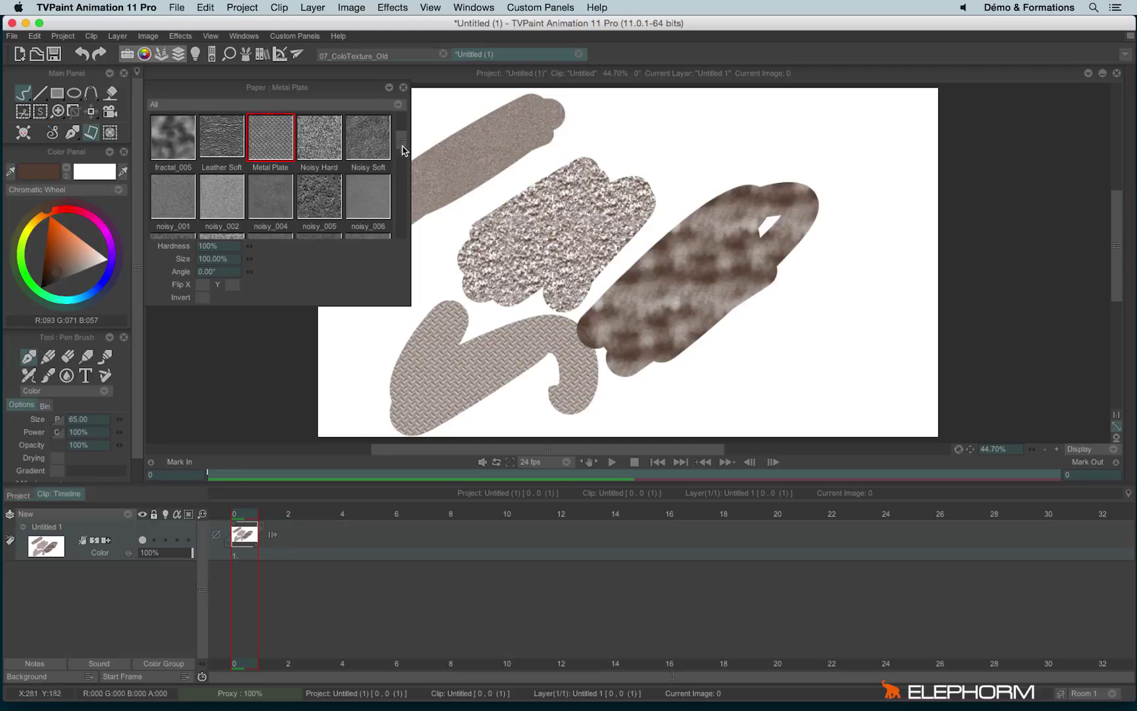
Step: Paint test strokes with the Paper 10, Paper 36 and parchment_003 papers
{"action": "scroll", "coordinate": [403, 154], "scroll_direction": "down", "scroll_amount": 3}
{"action": "left_click", "coordinate": [319, 196]}
{"action": "mouse_move", "coordinate": [698, 124]}
{"action": "left_mouse_down"}
{"action": "mouse_move", "coordinate": [625, 174]}
{"action": "mouse_move", "coordinate": [737, 204]}
{"action": "left_mouse_up"}
{"action": "scroll", "coordinate": [403, 164], "scroll_direction": "down", "scroll_amount": 5}
{"action": "mouse_move", "coordinate": [862, 277]}
{"action": "left_mouse_down"}
{"action": "mouse_move", "coordinate": [779, 386]}
{"action": "mouse_move", "coordinate": [876, 284]}
{"action": "left_mouse_up"}
{"action": "scroll", "coordinate": [403, 190], "scroll_direction": "down", "scroll_amount": 3}
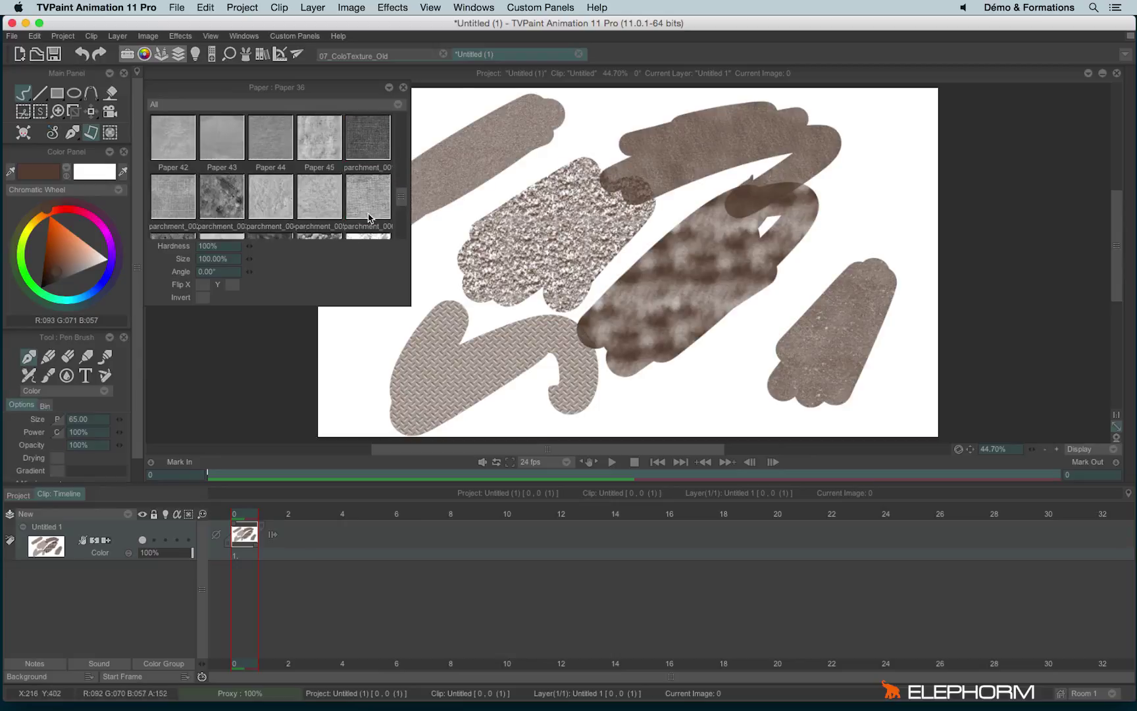
{"action": "left_click", "coordinate": [228, 208]}
{"action": "mouse_move", "coordinate": [338, 327]}
{"action": "left_mouse_down"}
{"action": "mouse_move", "coordinate": [342, 412]}
{"action": "mouse_move", "coordinate": [368, 354]}
{"action": "mouse_move", "coordinate": [359, 330]}
{"action": "mouse_move", "coordinate": [404, 362]}
{"action": "left_mouse_up"}
{"action": "left_click_drag", "start_coordinate": [403, 204], "coordinate": [400, 219]}
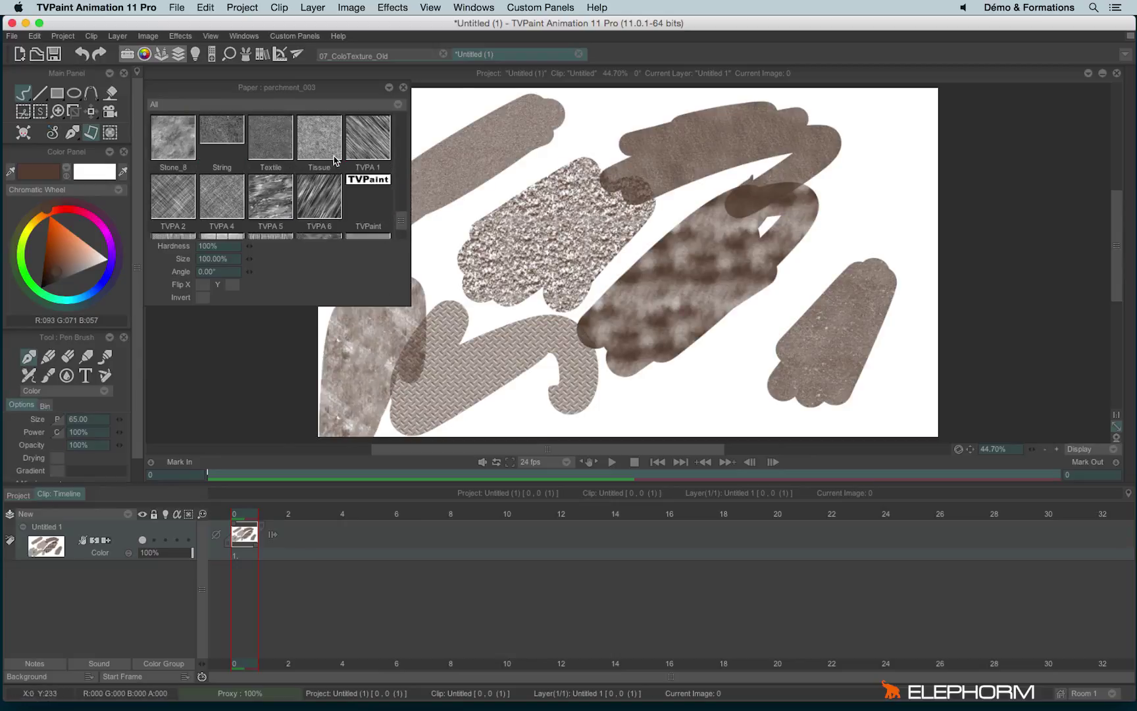
Step: Paint strokes with TVPA 1 and Wood Hard papers, then clear the canvas
{"action": "left_click", "coordinate": [364, 138]}
{"action": "mouse_move", "coordinate": [716, 398]}
{"action": "left_mouse_down"}
{"action": "mouse_move", "coordinate": [743, 377]}
{"action": "mouse_move", "coordinate": [622, 421]}
{"action": "mouse_move", "coordinate": [784, 289]}
{"action": "mouse_move", "coordinate": [750, 303]}
{"action": "left_mouse_up"}
{"action": "left_click", "coordinate": [403, 232]}
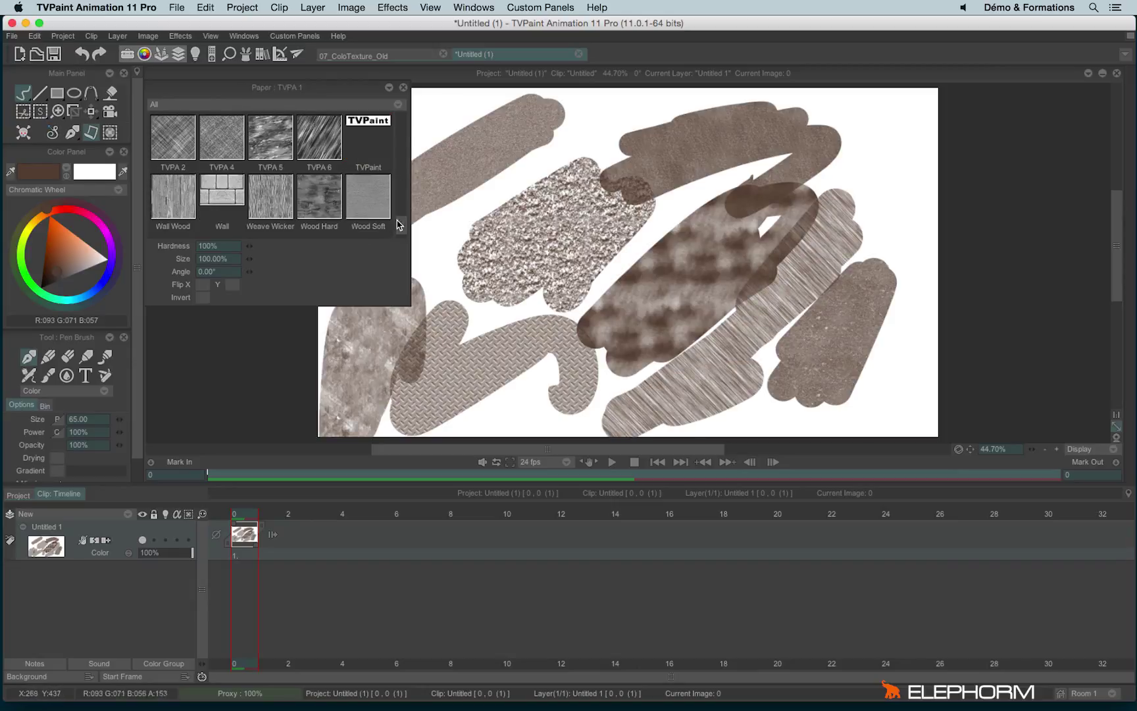
{"action": "left_click", "coordinate": [319, 197]}
{"action": "mouse_move", "coordinate": [898, 130]}
{"action": "left_mouse_down"}
{"action": "mouse_move", "coordinate": [920, 156]}
{"action": "mouse_move", "coordinate": [922, 261]}
{"action": "mouse_move", "coordinate": [918, 371]}
{"action": "mouse_move", "coordinate": [905, 399]}
{"action": "left_mouse_up"}
{"action": "key", "text": "BackSpace"}
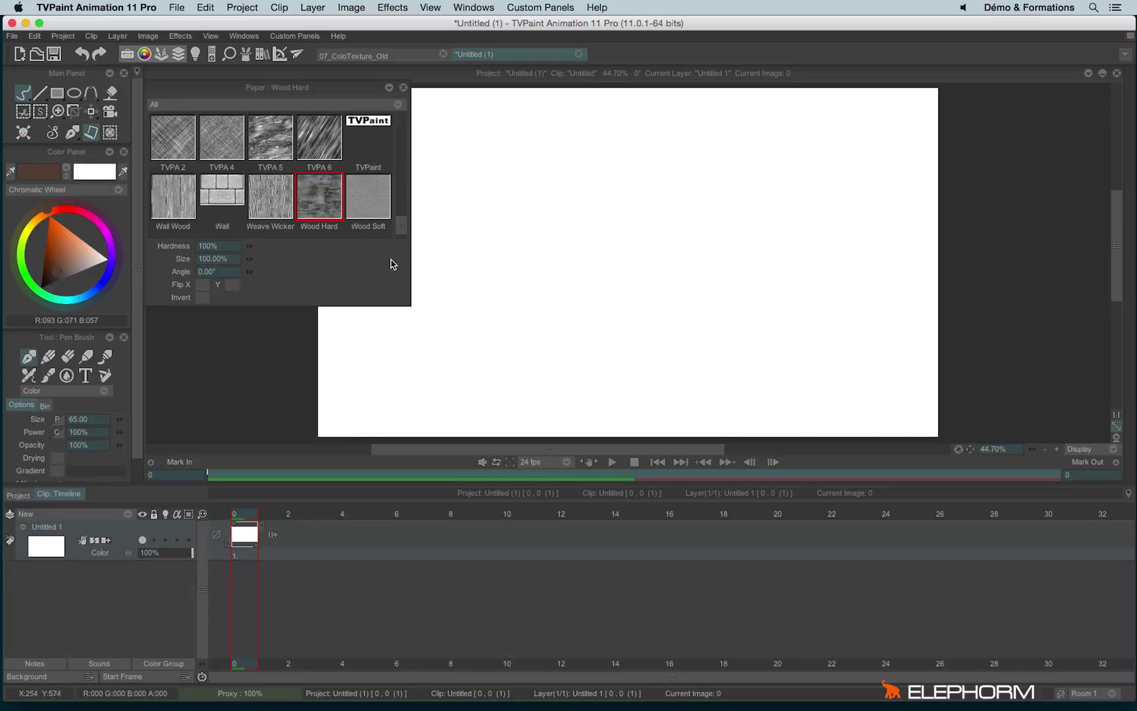
Step: Draw a TVPaint-paper filled rectangle with Fill Inside turned off
{"action": "left_click", "coordinate": [364, 127]}
{"action": "left_click", "coordinate": [57, 93]}
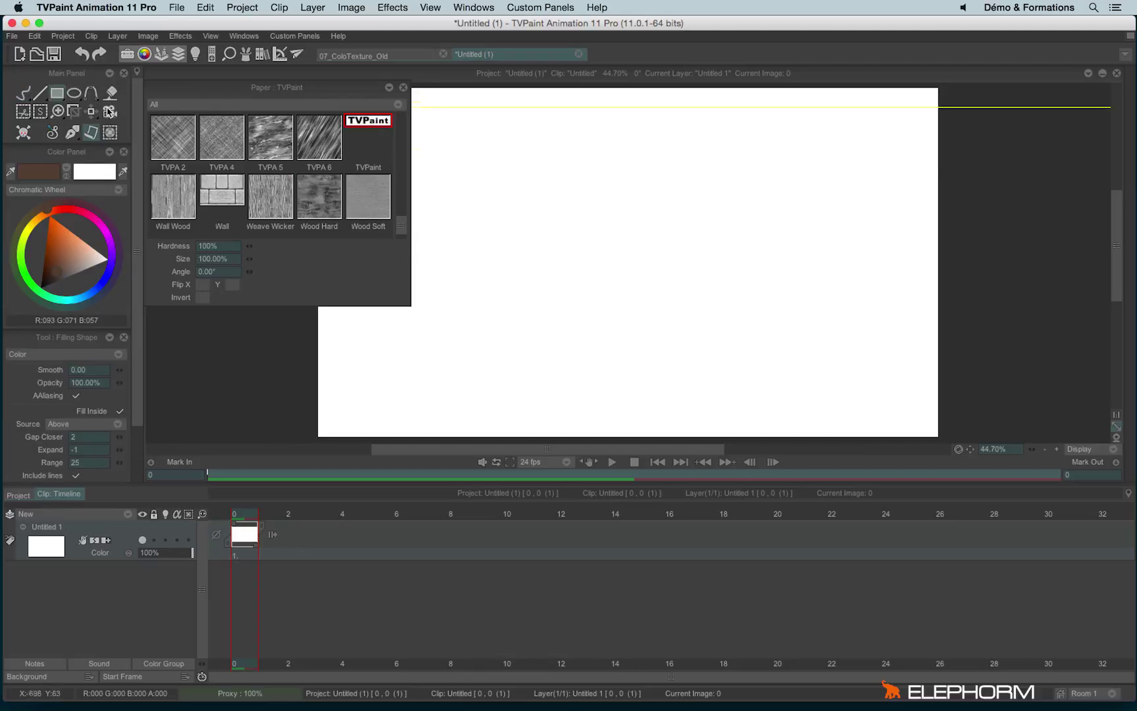
{"action": "left_click_drag", "start_coordinate": [423, 99], "coordinate": [546, 147]}
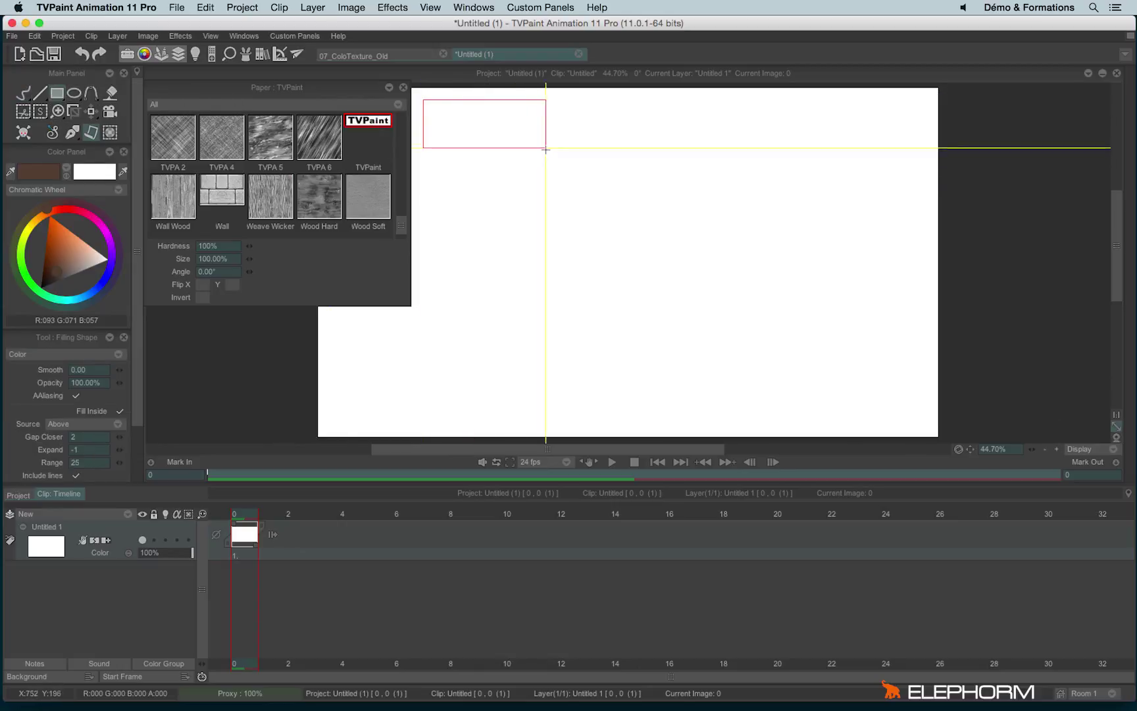
{"action": "left_click", "coordinate": [119, 411]}
{"action": "left_click_drag", "start_coordinate": [428, 100], "coordinate": [562, 161]}
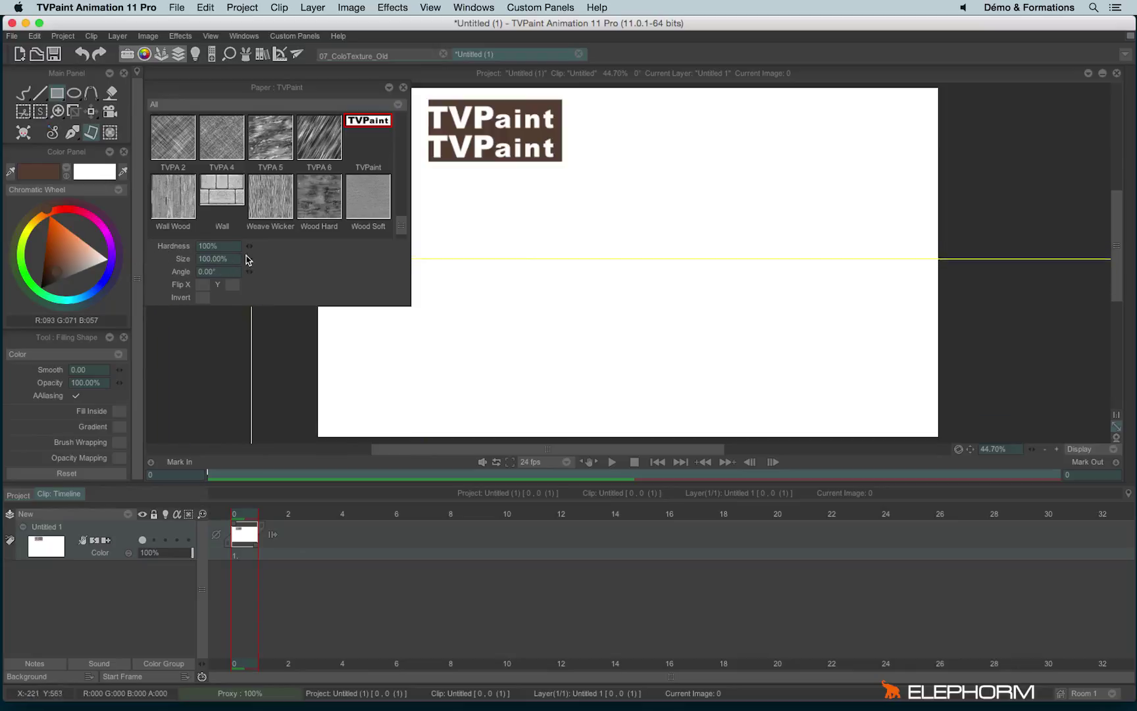
Step: Draw rectangles with paper Hardness at 69% and then Size at 44%
{"action": "left_click", "coordinate": [237, 247]}
{"action": "left_click_drag", "start_coordinate": [201, 256], "coordinate": [199, 257]}
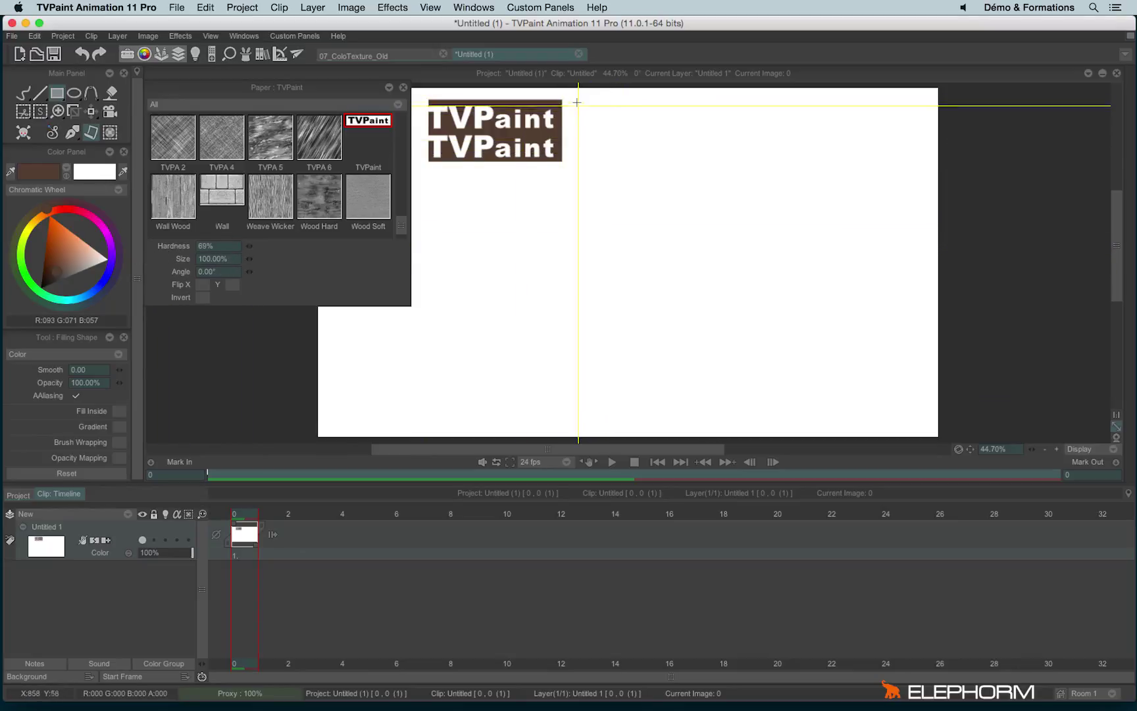
{"action": "left_click_drag", "start_coordinate": [577, 100], "coordinate": [702, 163]}
{"action": "left_click", "coordinate": [237, 261]}
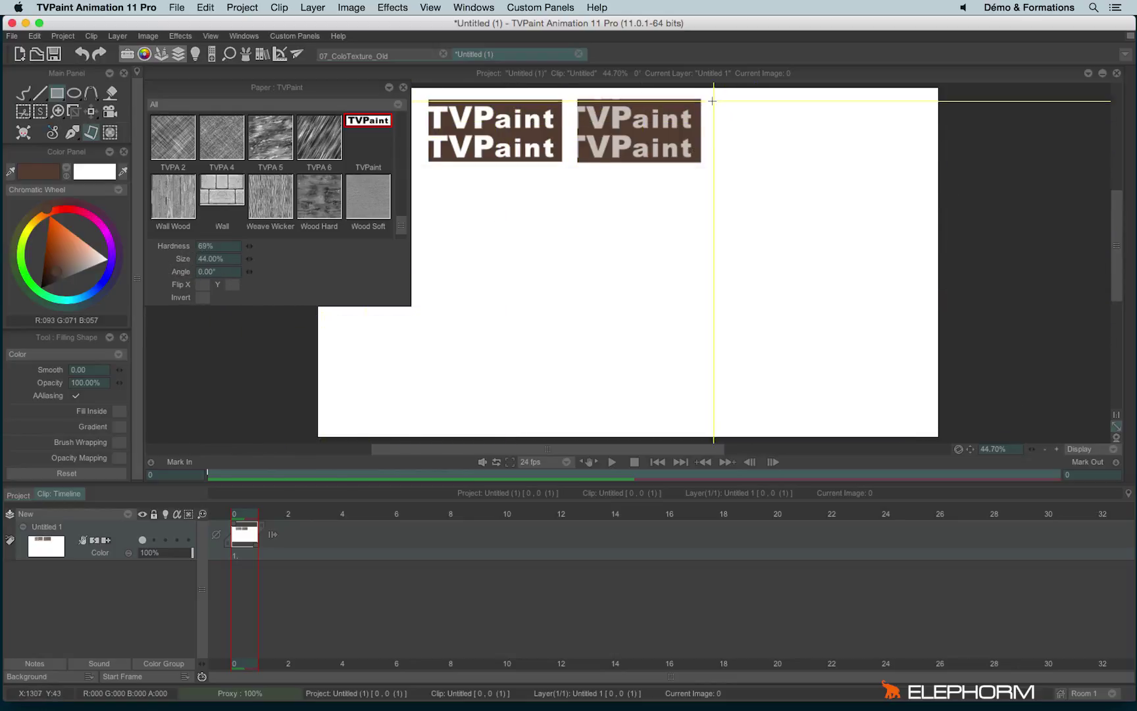
{"action": "left_click_drag", "start_coordinate": [710, 99], "coordinate": [829, 163]}
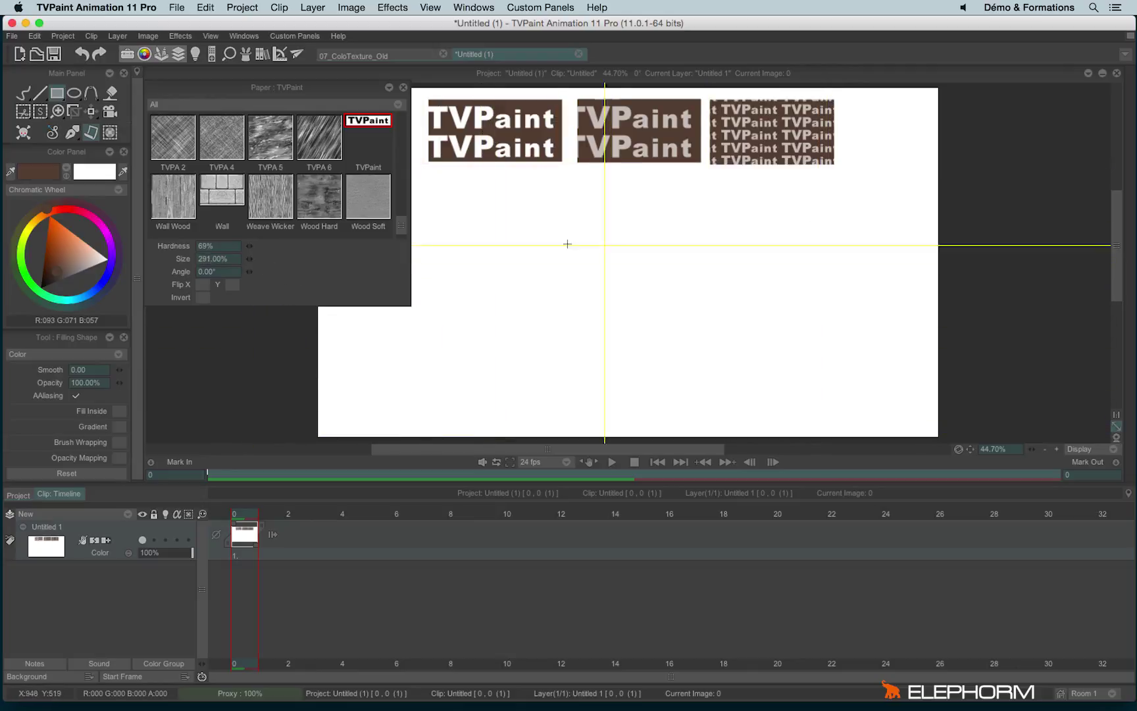
Step: Draw a rectangle at 291% size, then one at 100% size rotated 62°
{"action": "left_click_drag", "start_coordinate": [430, 172], "coordinate": [562, 236]}
{"action": "left_click", "coordinate": [236, 259]}
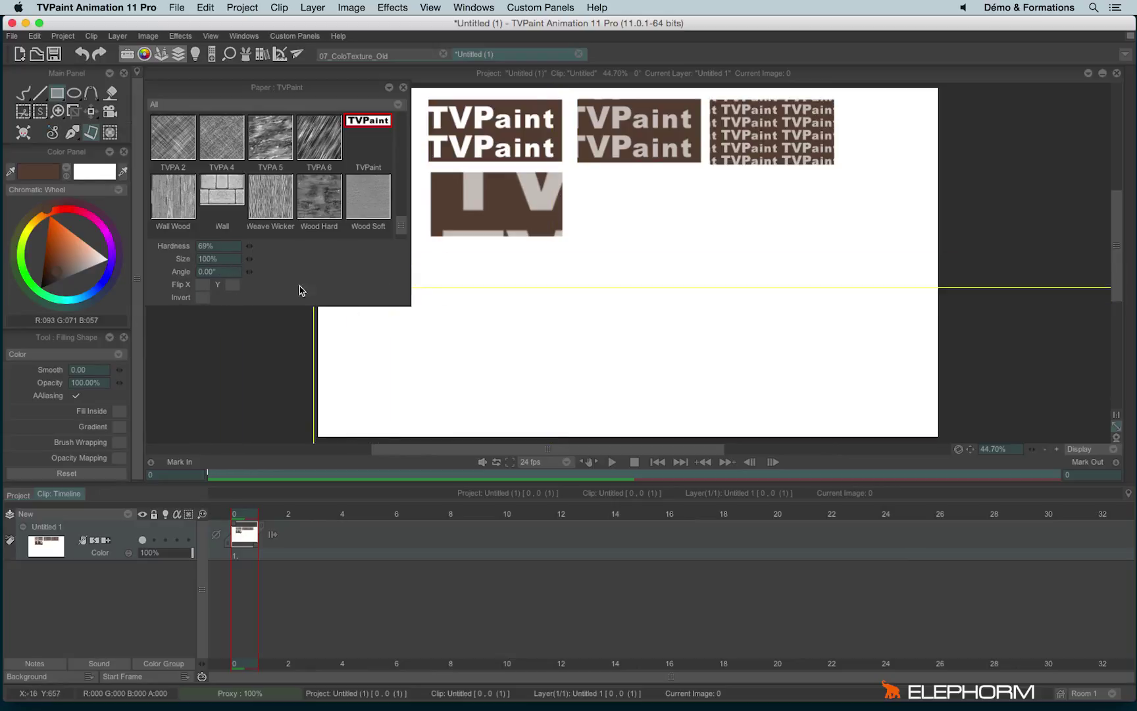
{"action": "left_click_drag", "start_coordinate": [249, 271], "coordinate": [338, 269]}
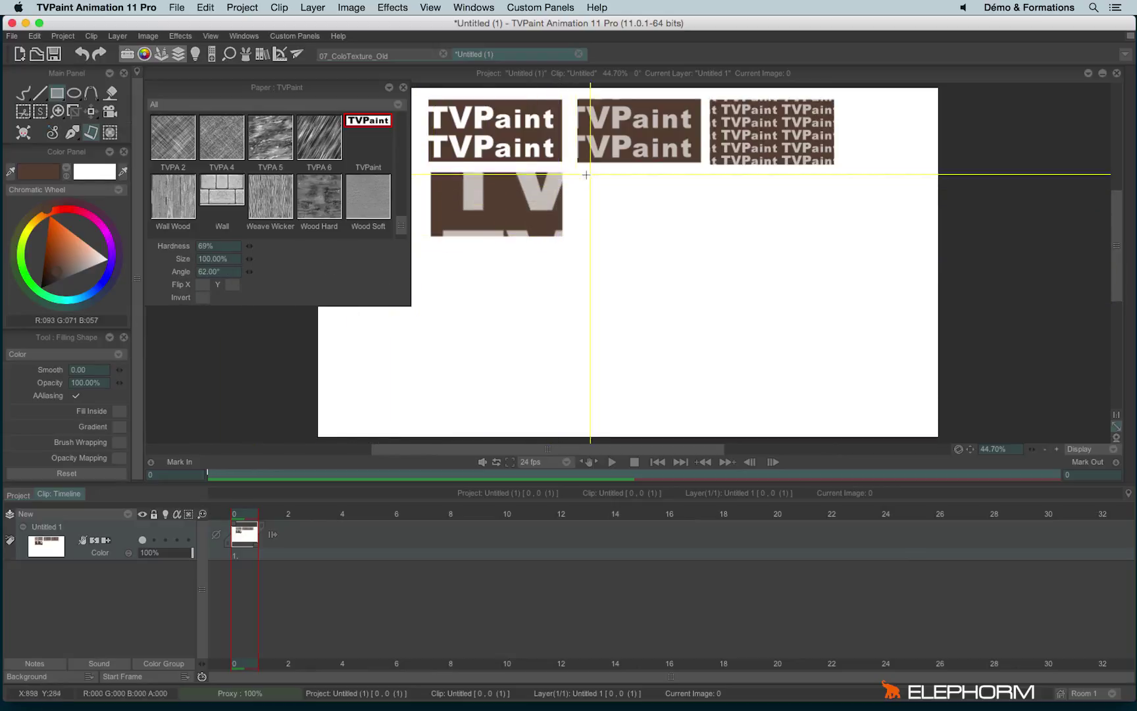
{"action": "left_click_drag", "start_coordinate": [579, 173], "coordinate": [703, 237]}
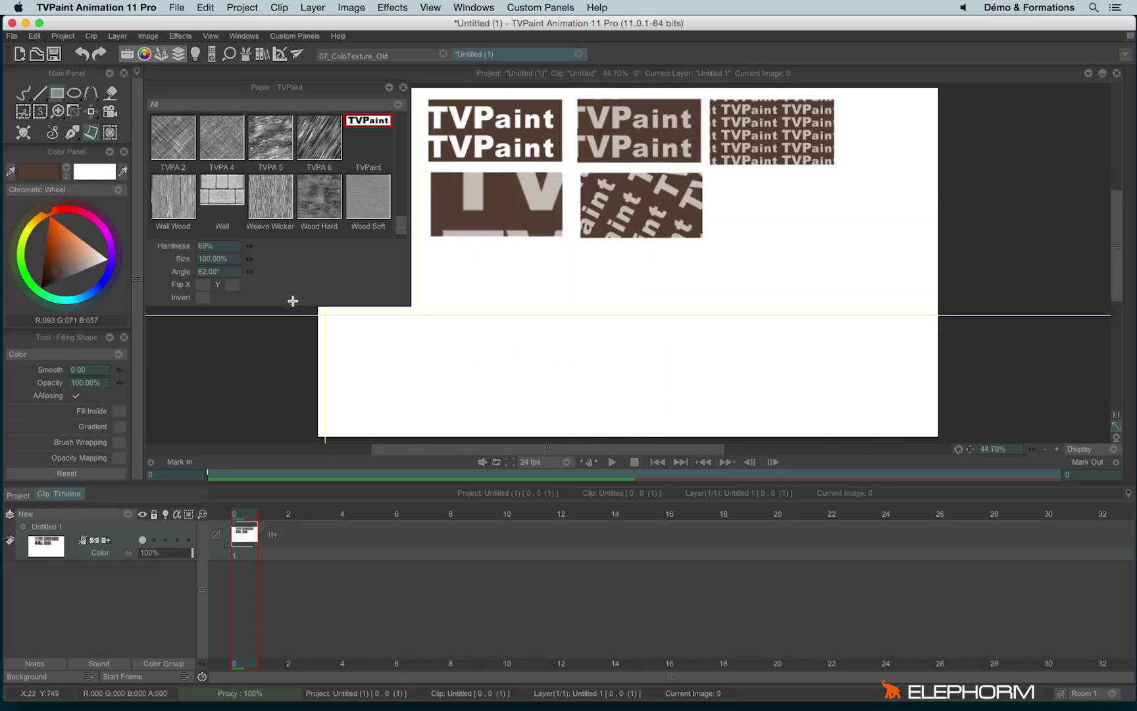
Step: Reset Angle to 0° and draw rectangles with Flip X, Flip Y, and both flips
{"action": "left_click", "coordinate": [203, 284]}
{"action": "left_click", "coordinate": [230, 271]}
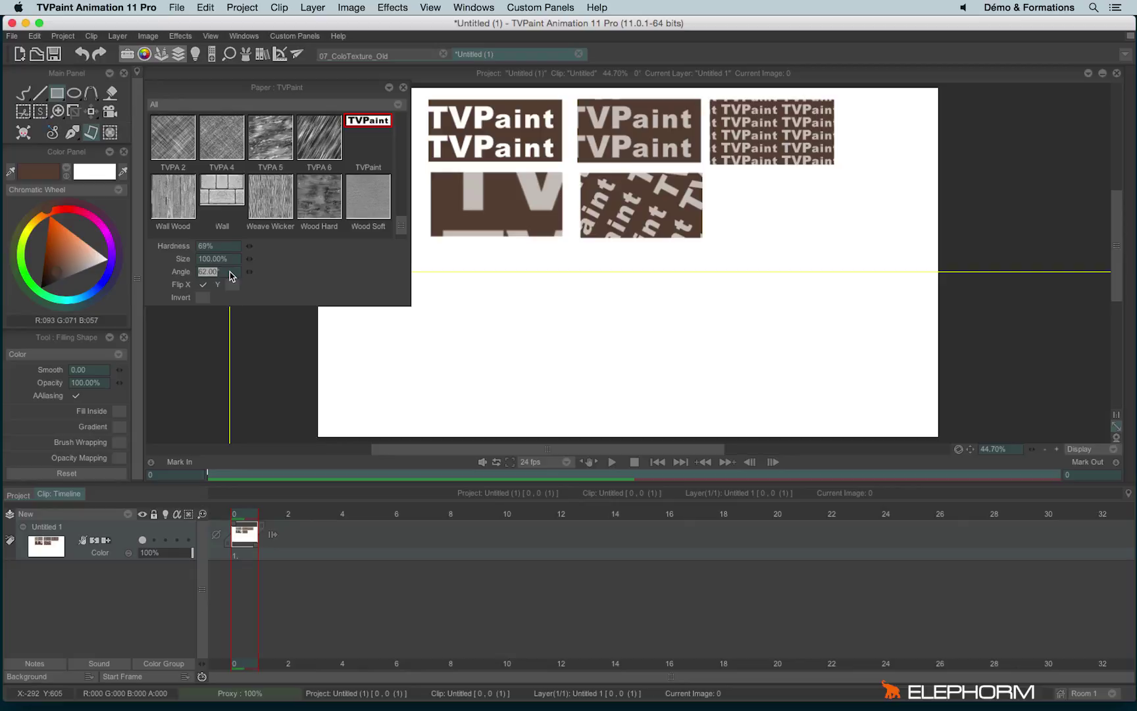
{"action": "key", "text": "Return"}
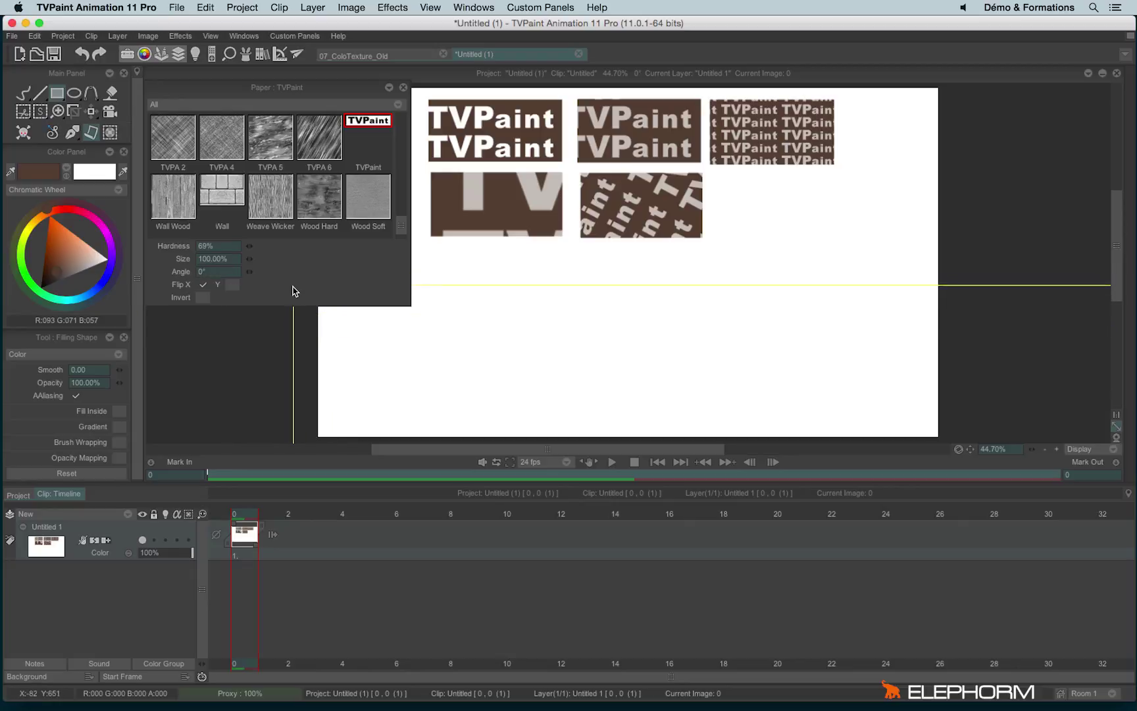
{"action": "left_click_drag", "start_coordinate": [711, 174], "coordinate": [832, 242]}
{"action": "left_click", "coordinate": [202, 285]}
{"action": "left_click", "coordinate": [231, 284]}
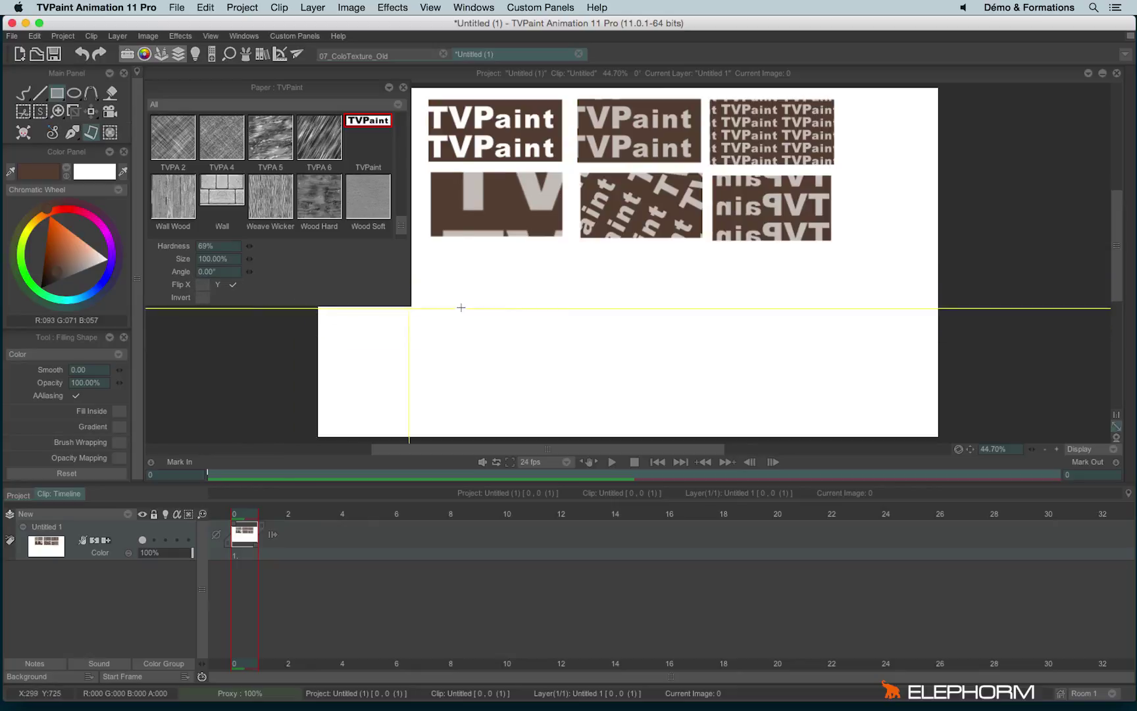
{"action": "left_click_drag", "start_coordinate": [712, 251], "coordinate": [832, 314]}
{"action": "left_click", "coordinate": [203, 285]}
{"action": "left_click_drag", "start_coordinate": [579, 248], "coordinate": [705, 316]}
Step: Turn on Invert and draw rectangles with both flips, then with no flips
{"action": "left_click", "coordinate": [203, 297]}
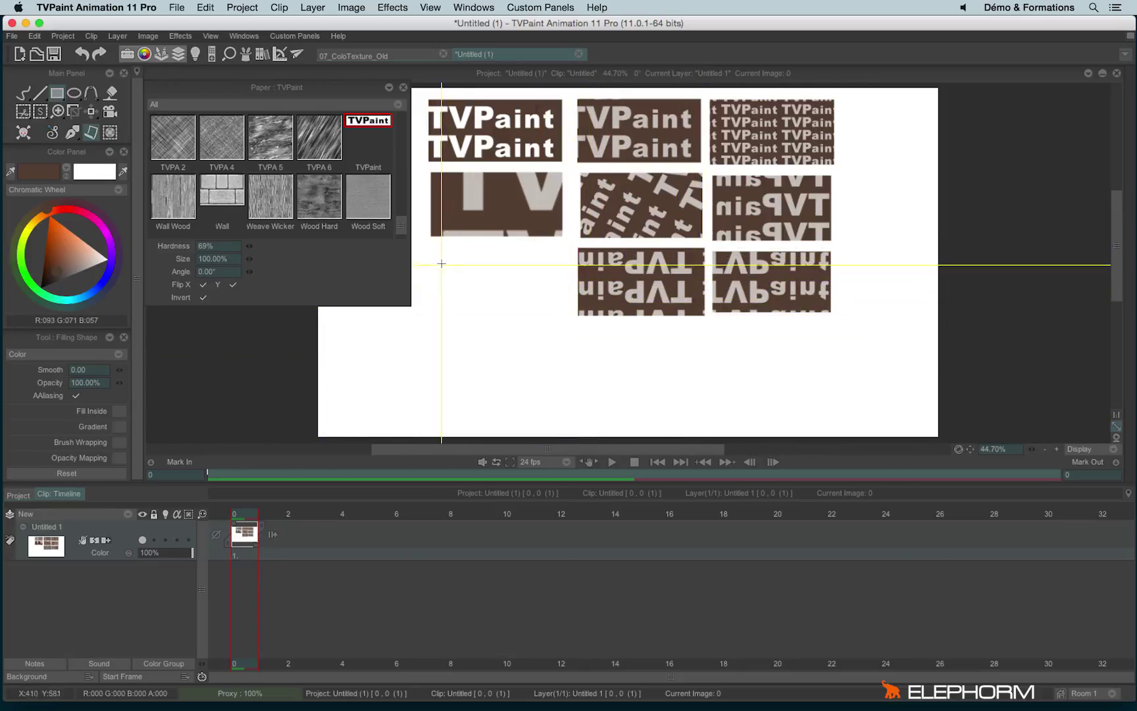
{"action": "left_click_drag", "start_coordinate": [428, 250], "coordinate": [566, 319]}
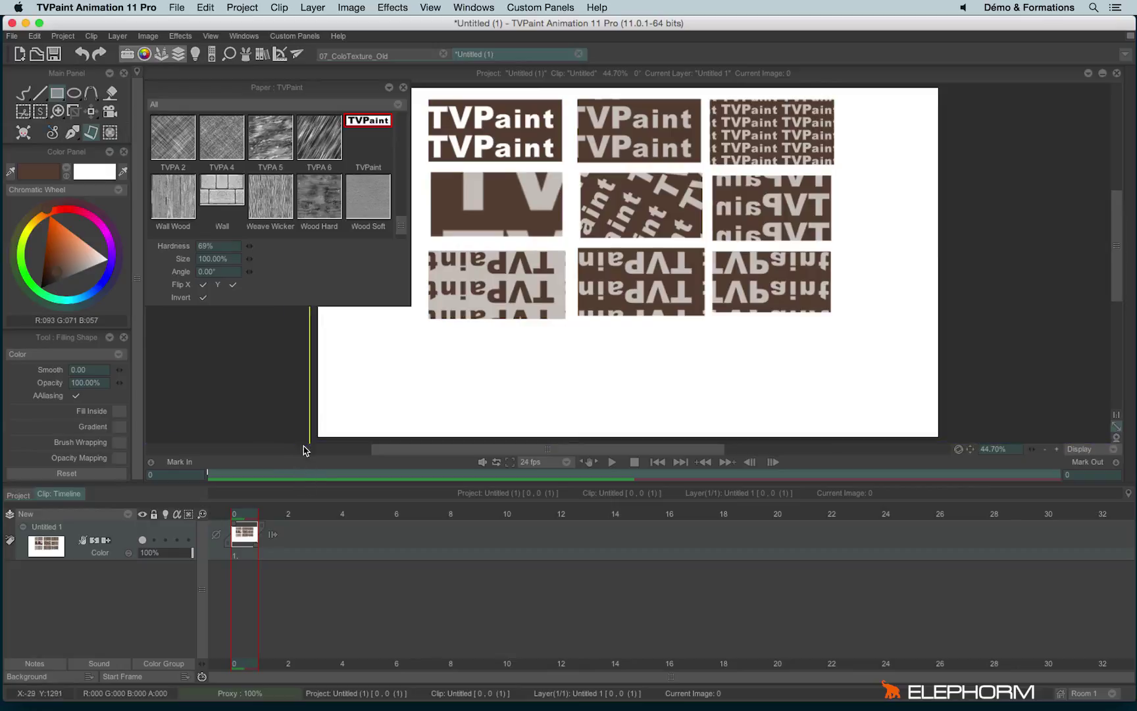
{"action": "left_click", "coordinate": [202, 284]}
{"action": "left_click", "coordinate": [233, 284]}
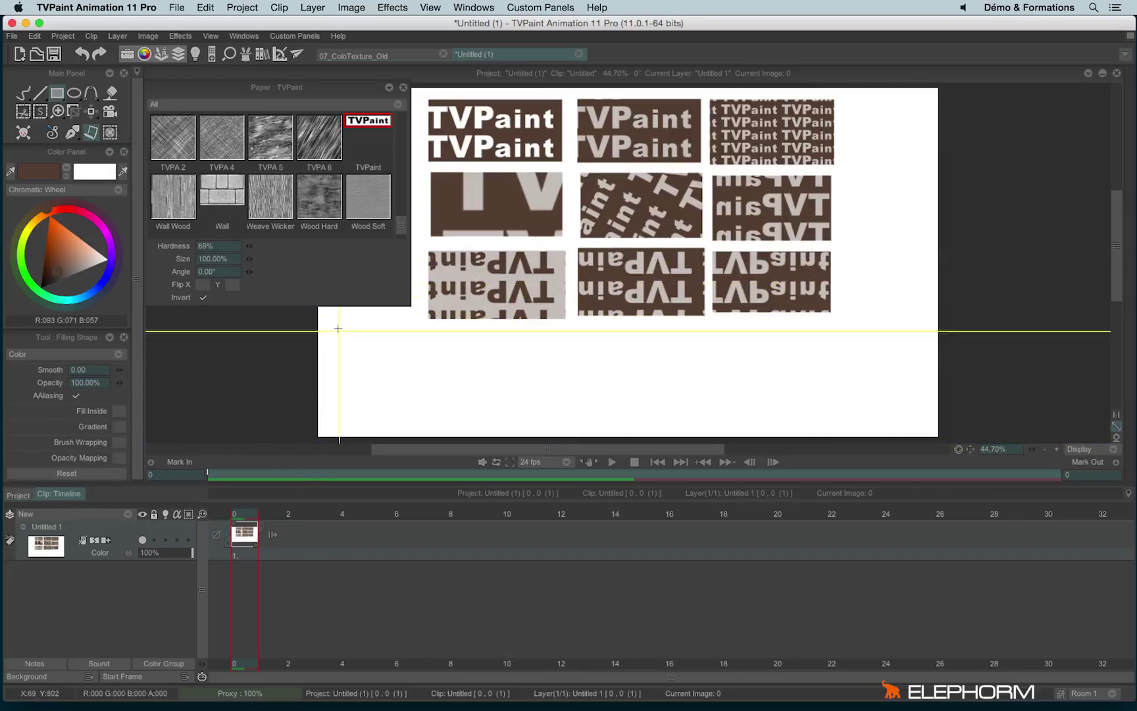
{"action": "left_click_drag", "start_coordinate": [339, 327], "coordinate": [452, 395]}
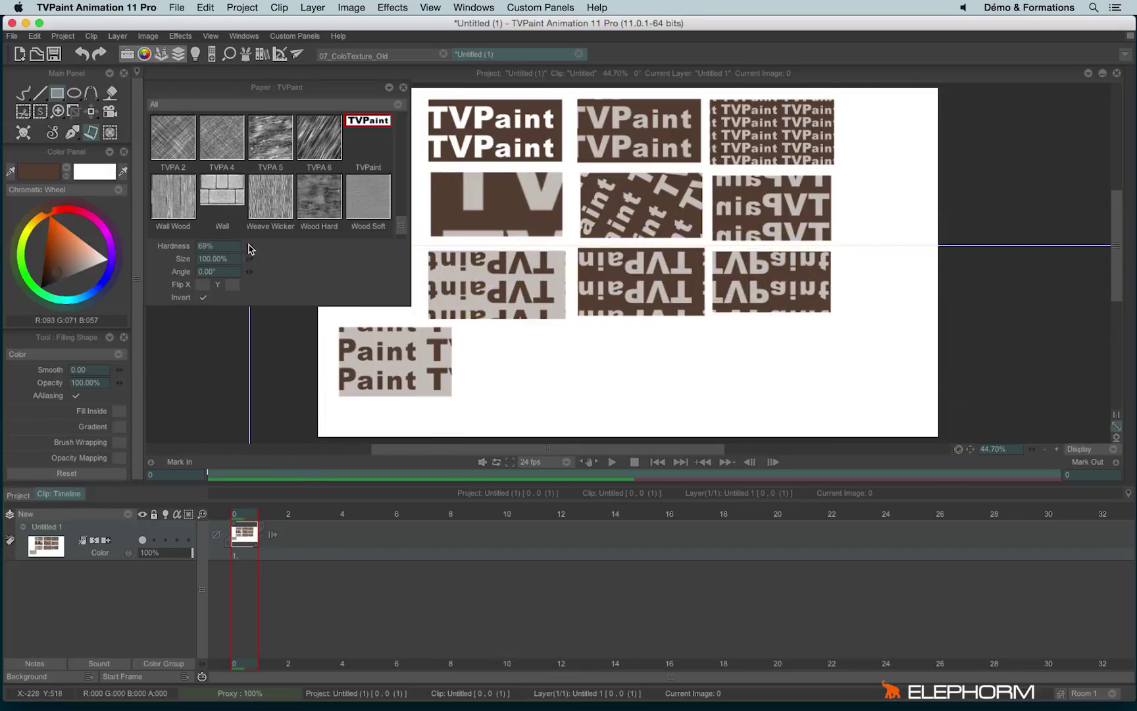
Step: Draw inverted rectangles at 100% Hardness, then at 32% and 182% Size
{"action": "left_click_drag", "start_coordinate": [250, 245], "coordinate": [525, 274]}
{"action": "left_click_drag", "start_coordinate": [465, 328], "coordinate": [585, 402]}
{"action": "left_click_drag", "start_coordinate": [249, 258], "coordinate": [246, 267]}
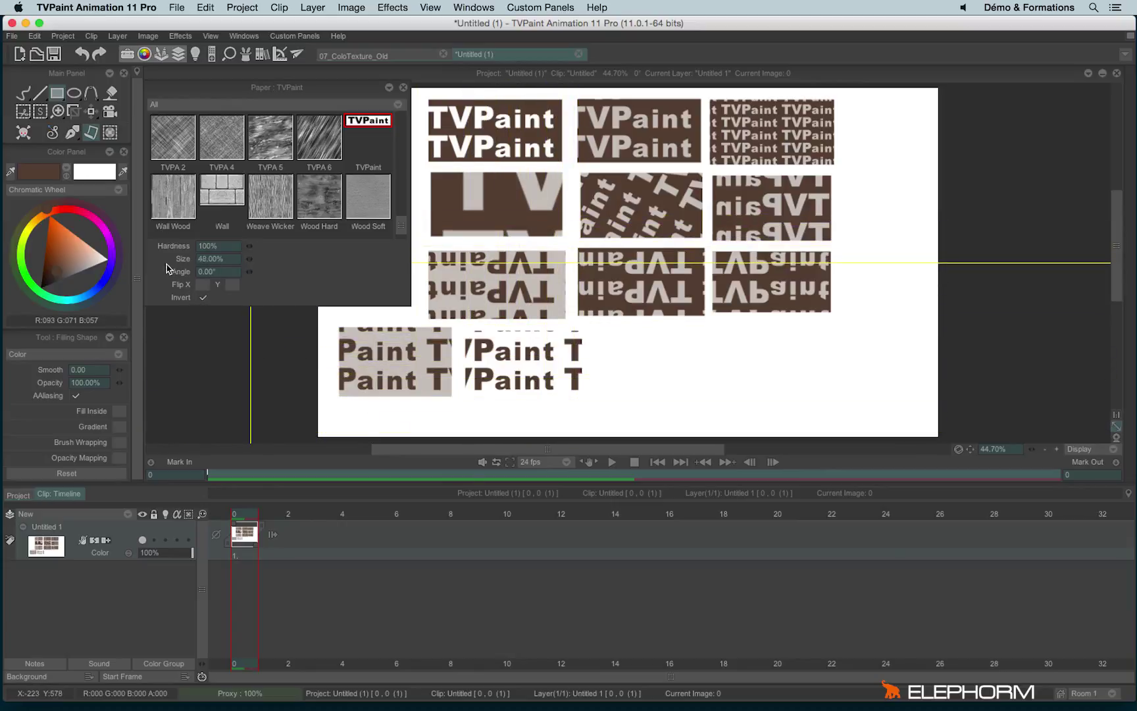
{"action": "left_click_drag", "start_coordinate": [165, 269], "coordinate": [146, 276]}
{"action": "mouse_move", "coordinate": [596, 330]}
{"action": "left_mouse_down"}
{"action": "mouse_move", "coordinate": [678, 401]}
{"action": "mouse_move", "coordinate": [705, 397]}
{"action": "left_mouse_up"}
{"action": "left_click_drag", "start_coordinate": [250, 260], "coordinate": [254, 271]}
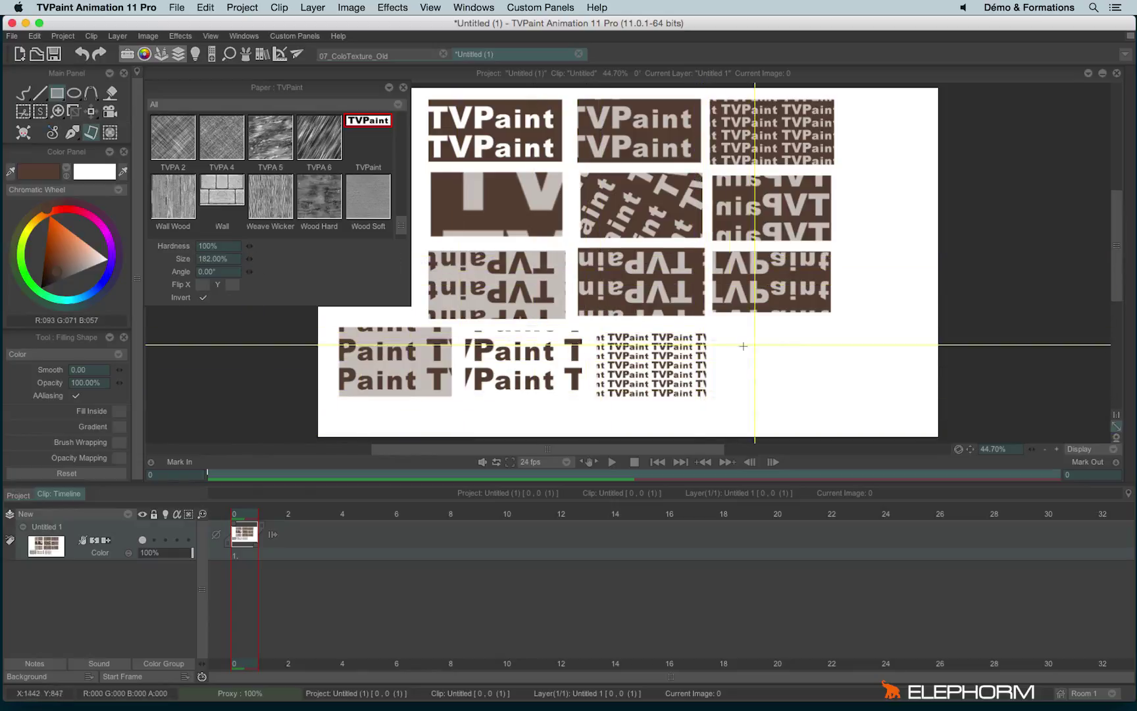
{"action": "left_click_drag", "start_coordinate": [718, 329], "coordinate": [855, 403]}
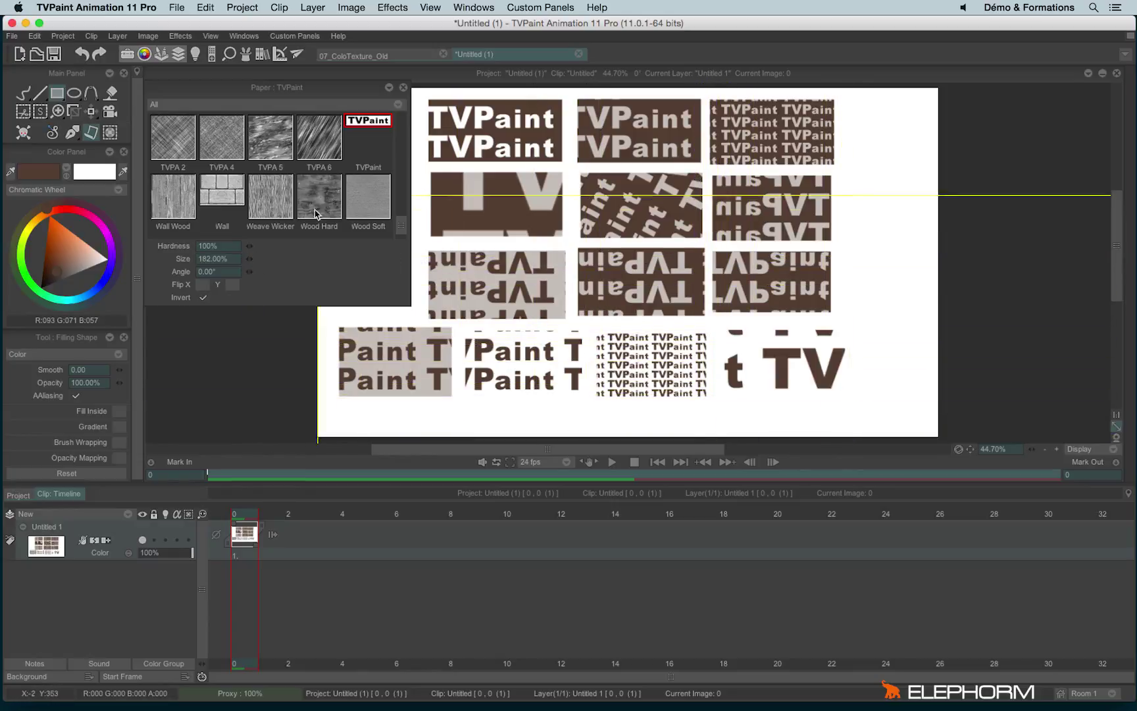
{"action": "scroll", "coordinate": [318, 220], "scroll_direction": "down", "scroll_amount": 2}
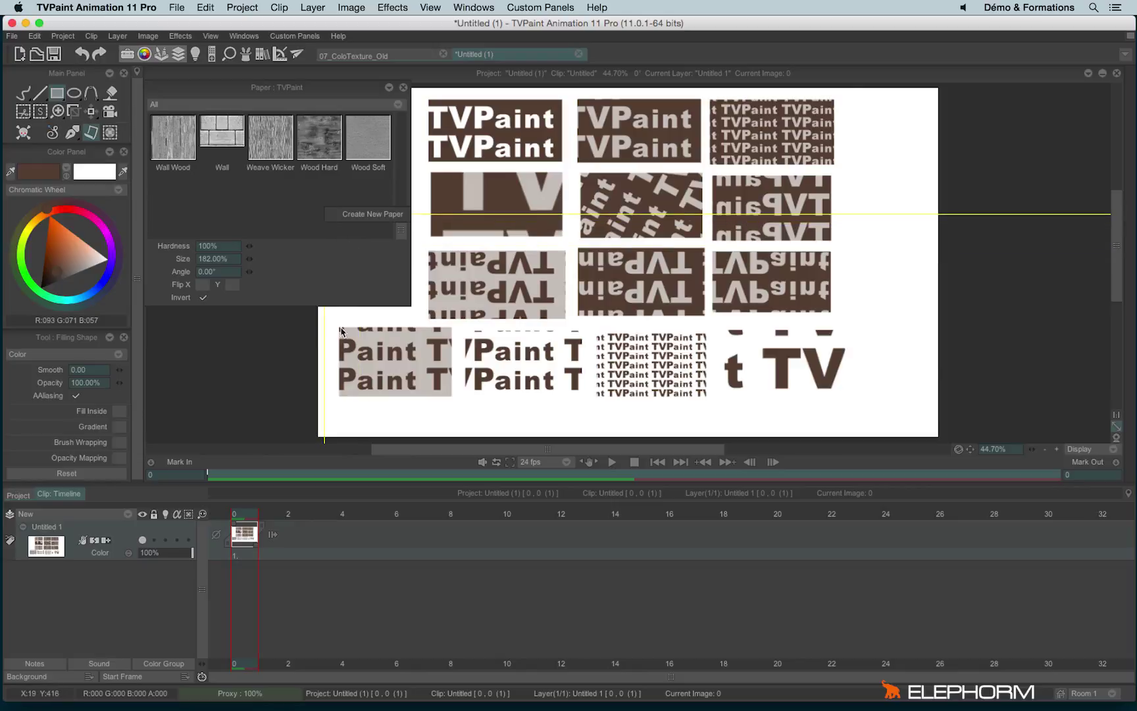
Step: Clear the canvas and scribble brown crosshatch strokes with the Pen Brush
{"action": "left_click", "coordinate": [382, 146]}
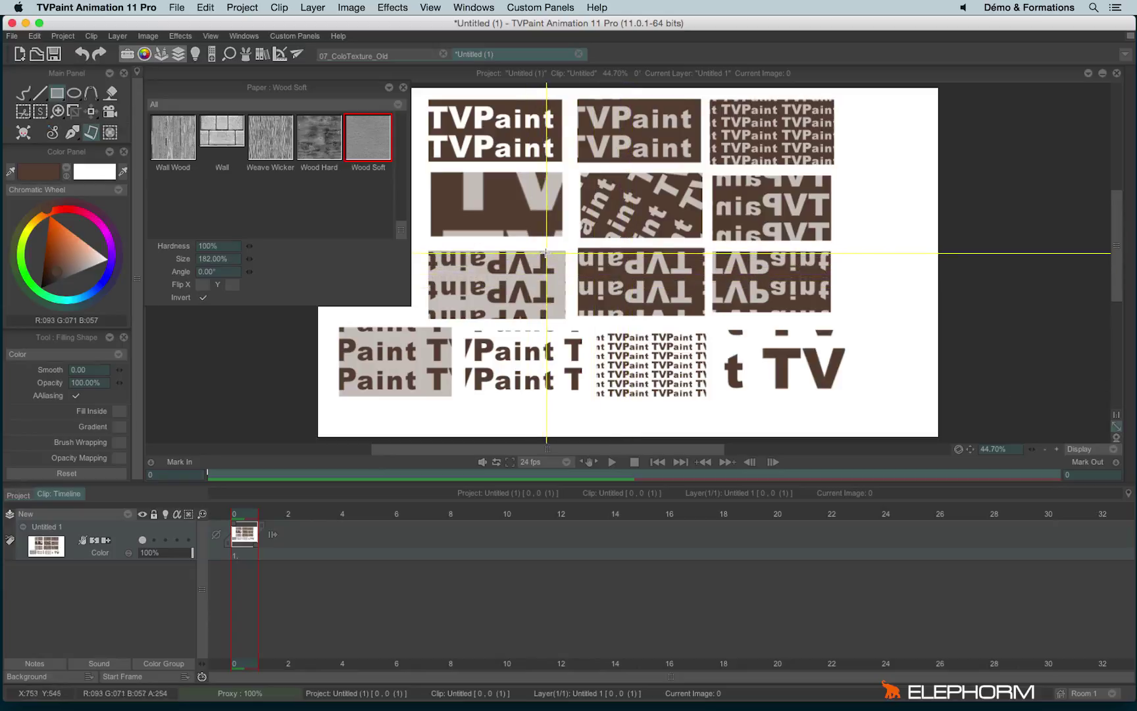
{"action": "key", "text": "BackSpace"}
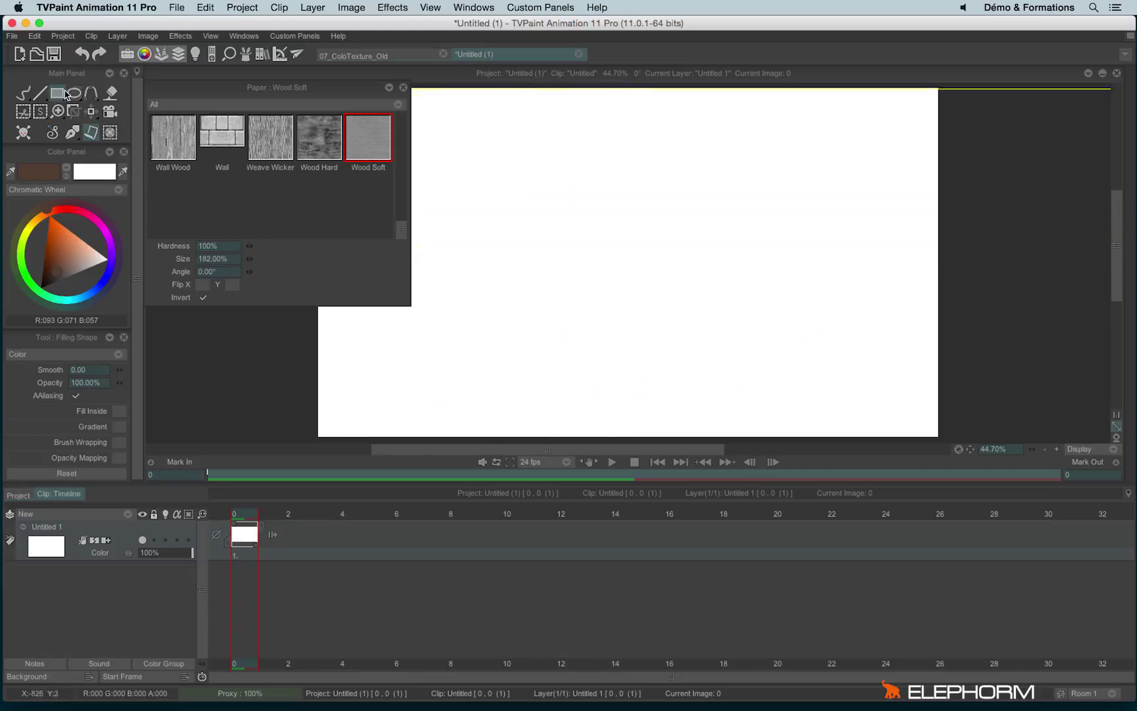
{"action": "left_click", "coordinate": [23, 93]}
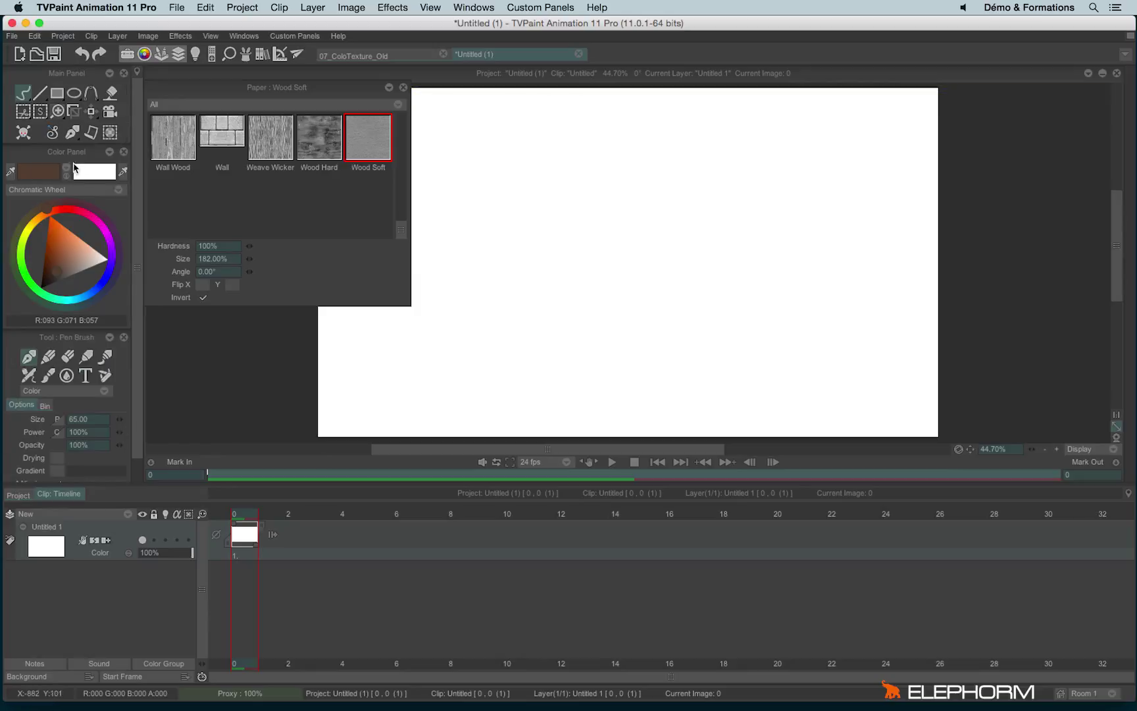
{"action": "mouse_move", "coordinate": [490, 142]}
{"action": "left_mouse_down"}
{"action": "mouse_move", "coordinate": [580, 121]}
{"action": "mouse_move", "coordinate": [467, 374]}
{"action": "mouse_move", "coordinate": [664, 300]}
{"action": "mouse_move", "coordinate": [818, 293]}
{"action": "mouse_move", "coordinate": [864, 383]}
{"action": "left_mouse_up"}
{"action": "mouse_move", "coordinate": [873, 317]}
{"action": "left_mouse_down"}
{"action": "mouse_move", "coordinate": [868, 287]}
{"action": "mouse_move", "coordinate": [639, 92]}
{"action": "left_mouse_up"}
{"action": "mouse_move", "coordinate": [836, 326]}
{"action": "left_mouse_down"}
{"action": "mouse_move", "coordinate": [724, 349]}
{"action": "mouse_move", "coordinate": [548, 307]}
{"action": "mouse_move", "coordinate": [361, 317]}
{"action": "mouse_move", "coordinate": [595, 394]}
{"action": "mouse_move", "coordinate": [730, 243]}
{"action": "left_mouse_up"}
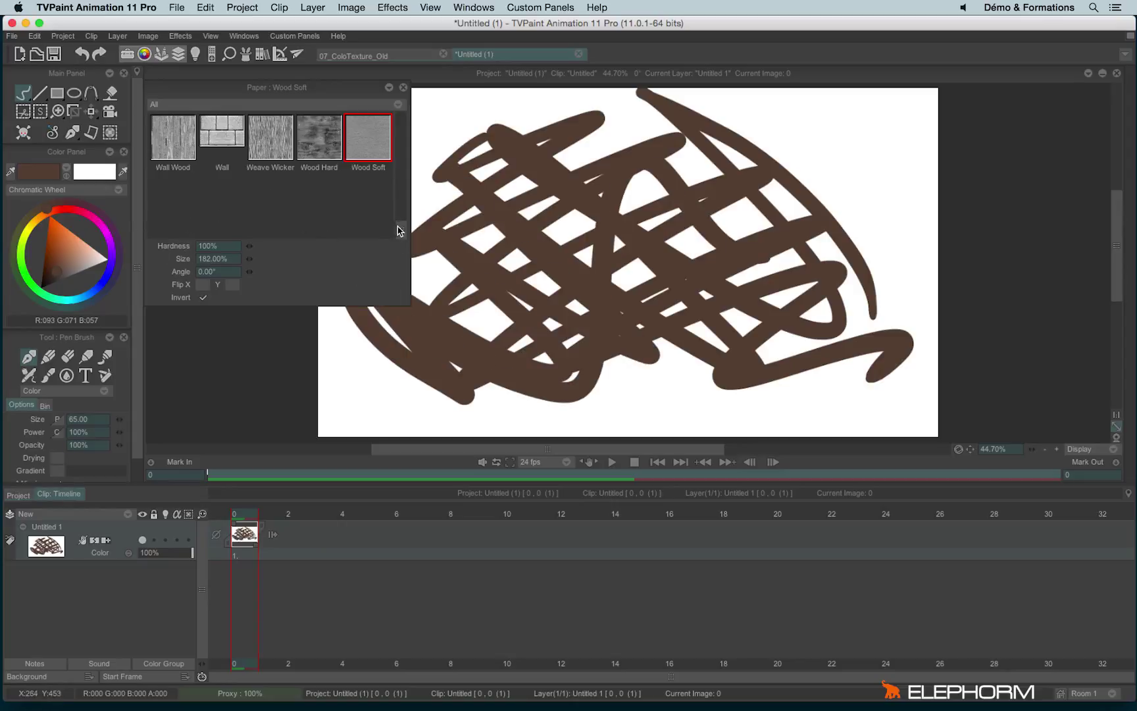
Step: Save the canvas image as a new paper named 'my paper'
{"action": "right_click", "coordinate": [170, 206]}
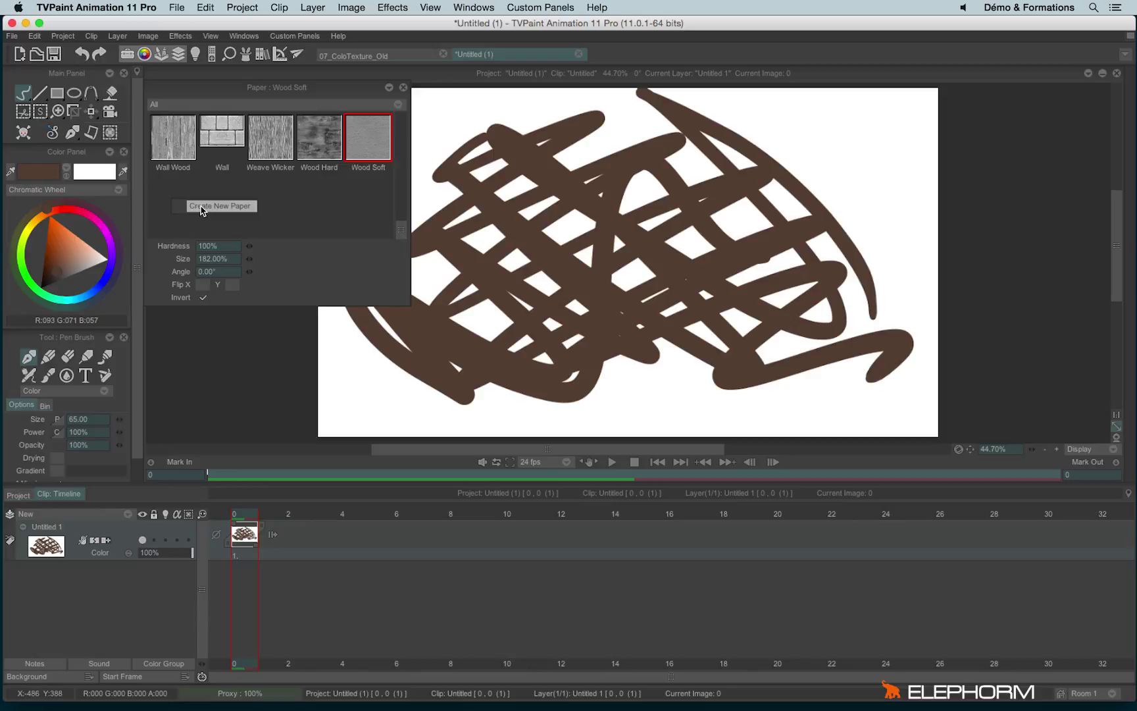
{"action": "left_click", "coordinate": [197, 206]}
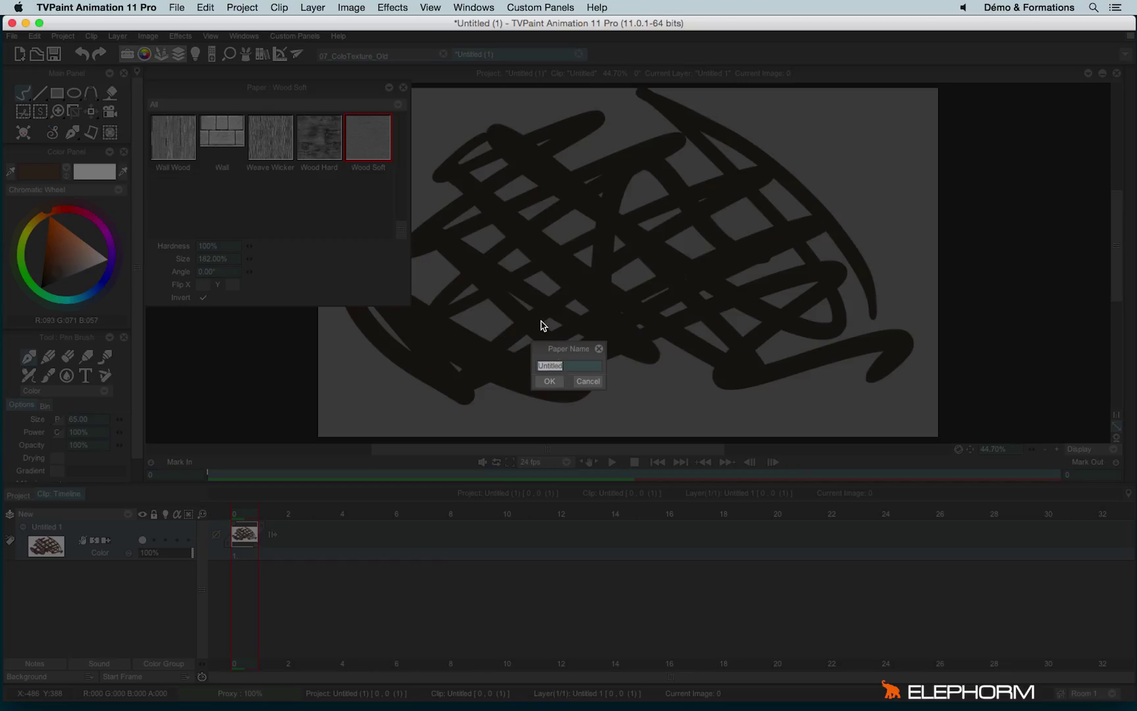
{"action": "left_click", "coordinate": [550, 381]}
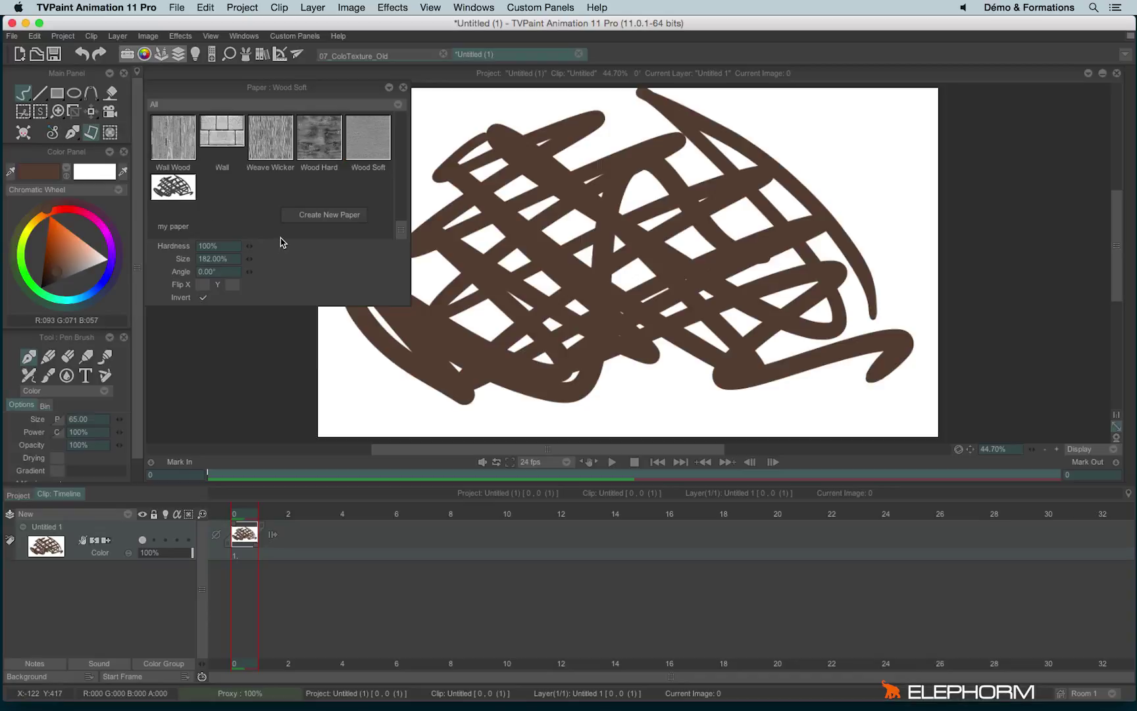
Step: Select my paper, clear the canvas, and set Hardness to 58% and Size to 30%
{"action": "left_click", "coordinate": [193, 197]}
{"action": "key", "text": "BackSpace"}
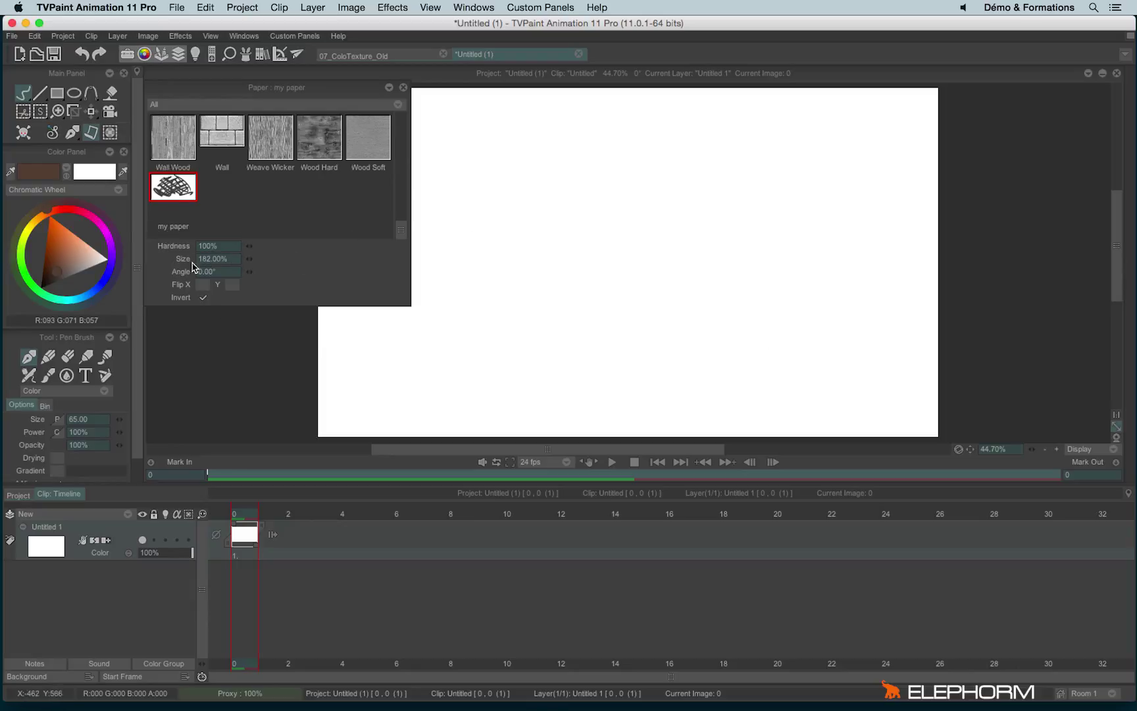
{"action": "left_click", "coordinate": [239, 246]}
{"action": "left_click_drag", "start_coordinate": [244, 247], "coordinate": [403, 248]}
{"action": "left_click_drag", "start_coordinate": [265, 259], "coordinate": [197, 253]}
Step: Fill a test rectangle with the my paper texture, then undo it
{"action": "left_click", "coordinate": [57, 93]}
{"action": "left_click_drag", "start_coordinate": [454, 120], "coordinate": [869, 383]}
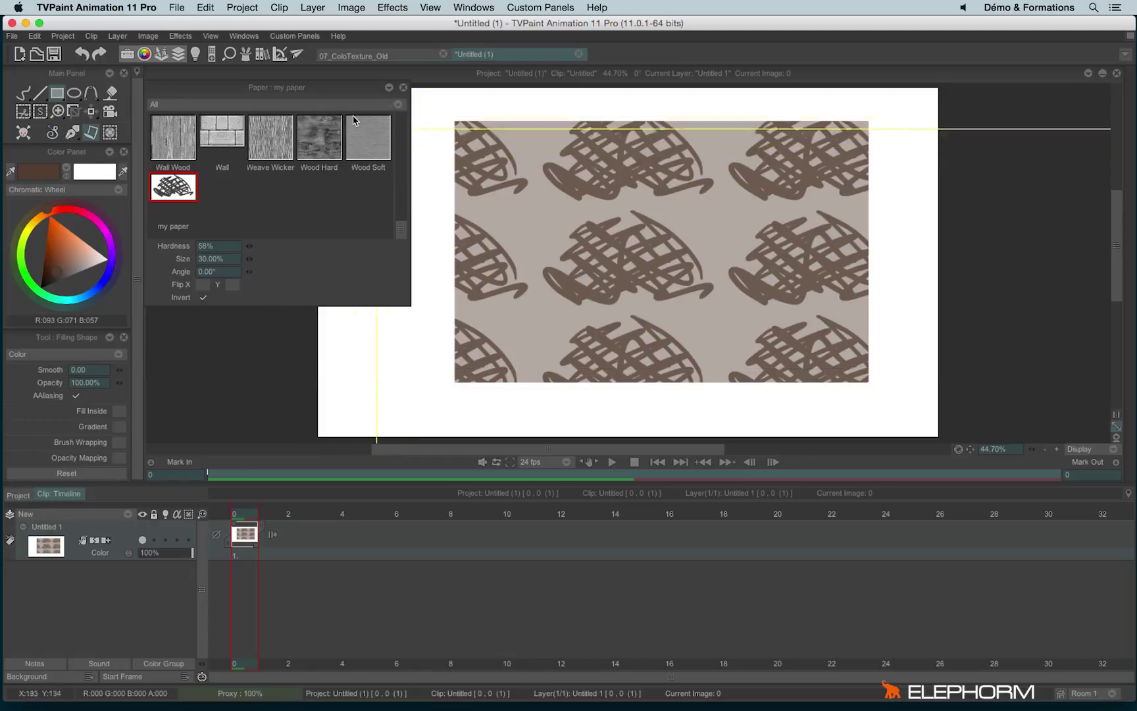
{"action": "key", "text": "ctrl+z"}
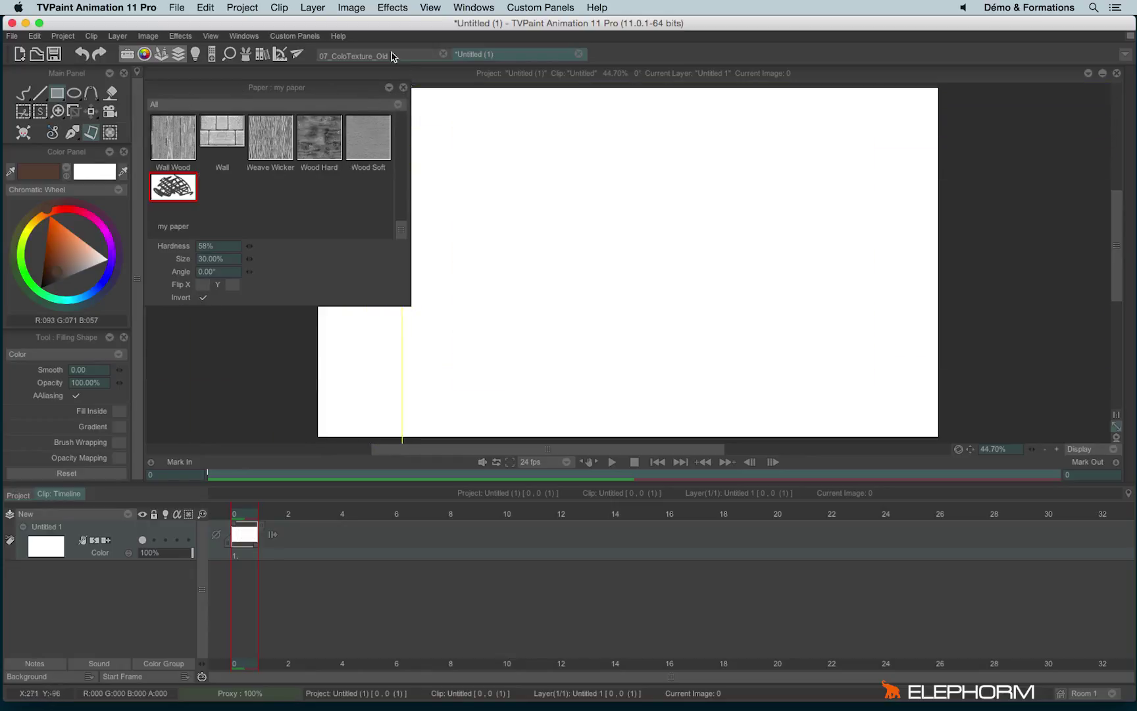
Step: In 07_ColoTexture_Old close the Paper panel, select Duplicate Sans Titre 1, then return to Untitled (1)
{"action": "left_click", "coordinate": [389, 54]}
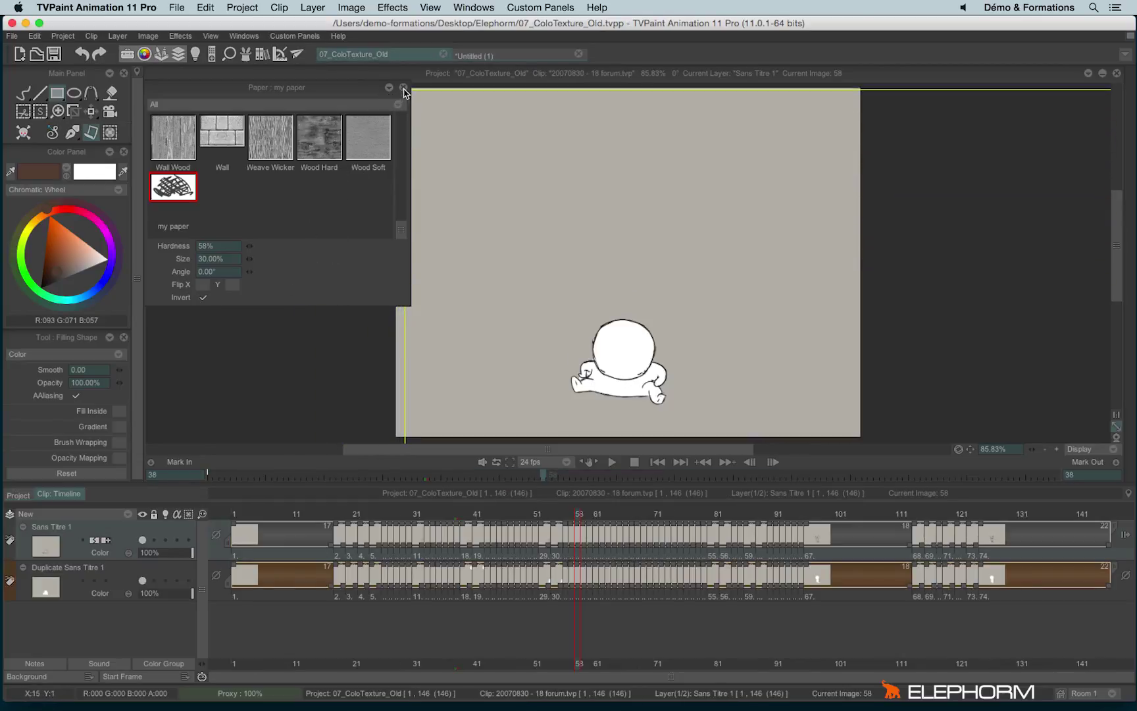
{"action": "left_click", "coordinate": [404, 86]}
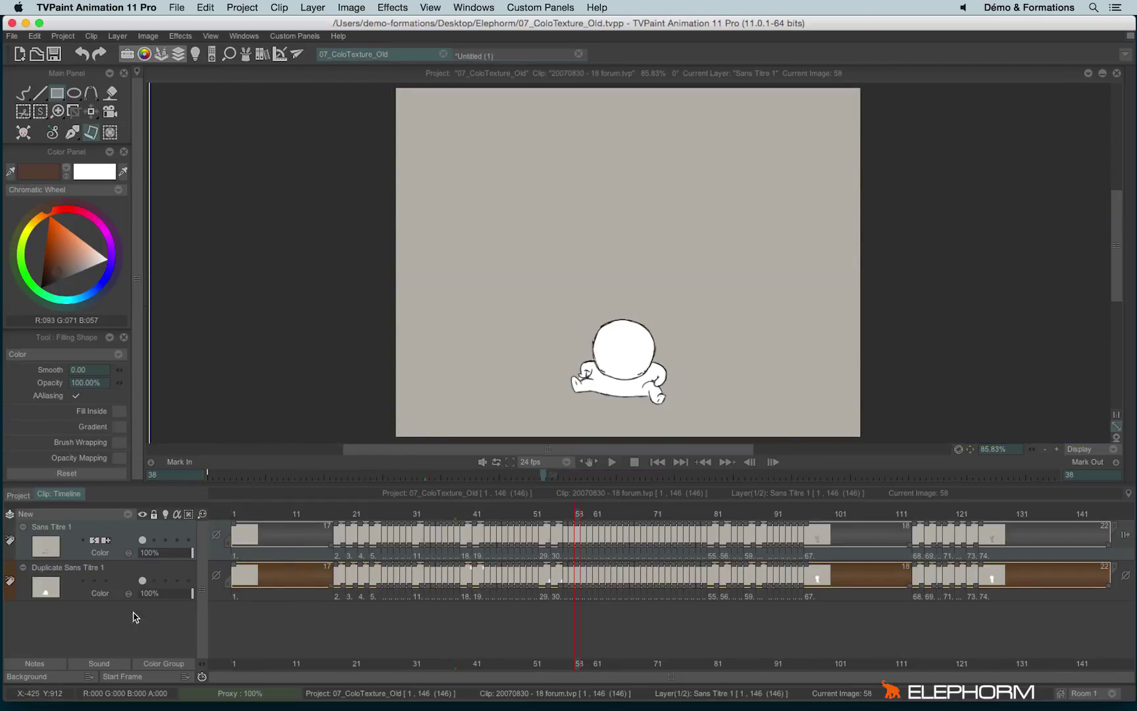
{"action": "left_click", "coordinate": [104, 572]}
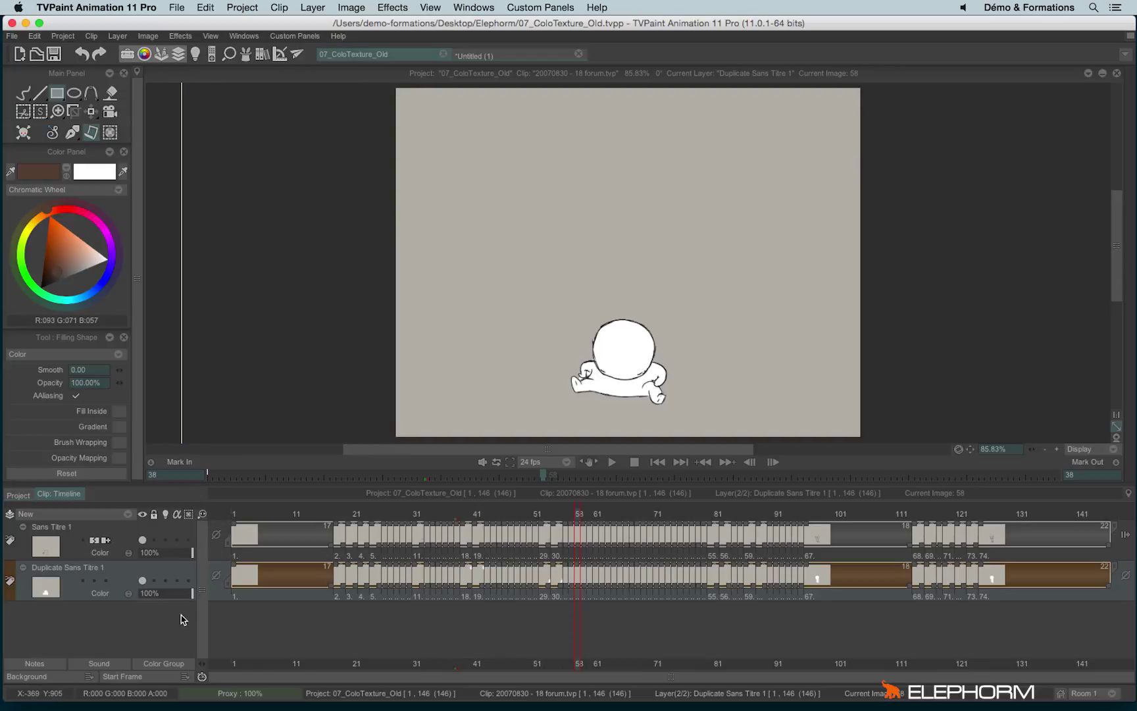
{"action": "left_click", "coordinate": [466, 55]}
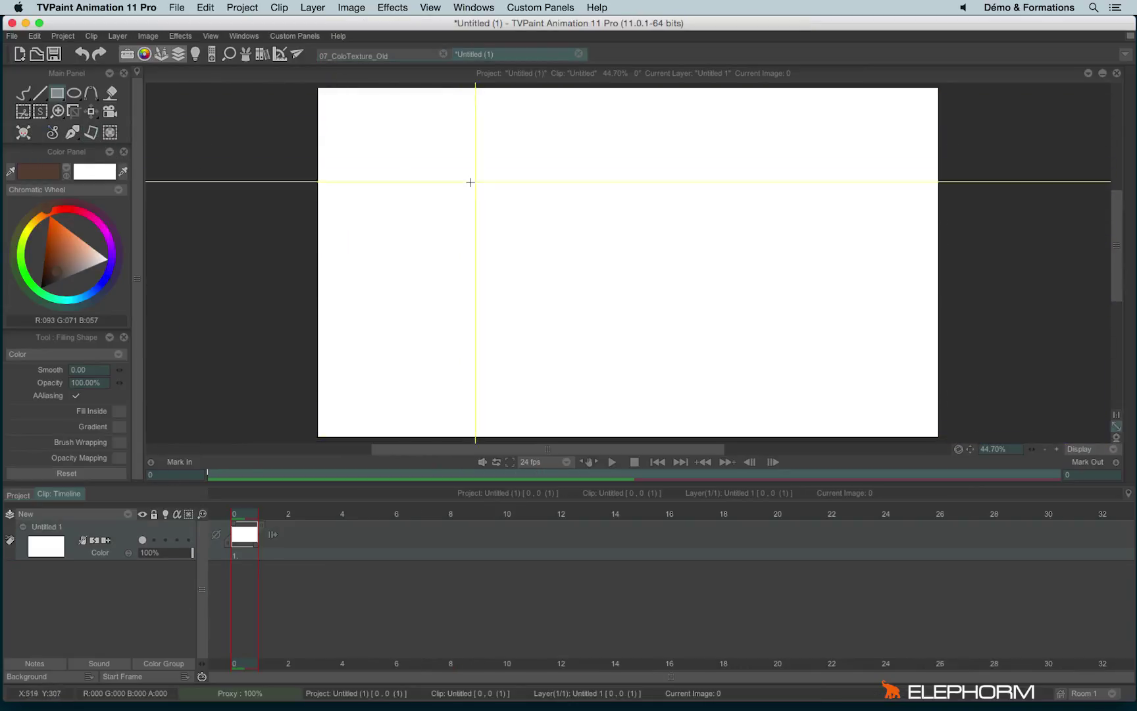
Step: Draw a brown rectangle, add an Anim_0 layer, toggle Untitled 1's stencil, and pick red Pen Brush
{"action": "left_click_drag", "start_coordinate": [425, 151], "coordinate": [823, 350]}
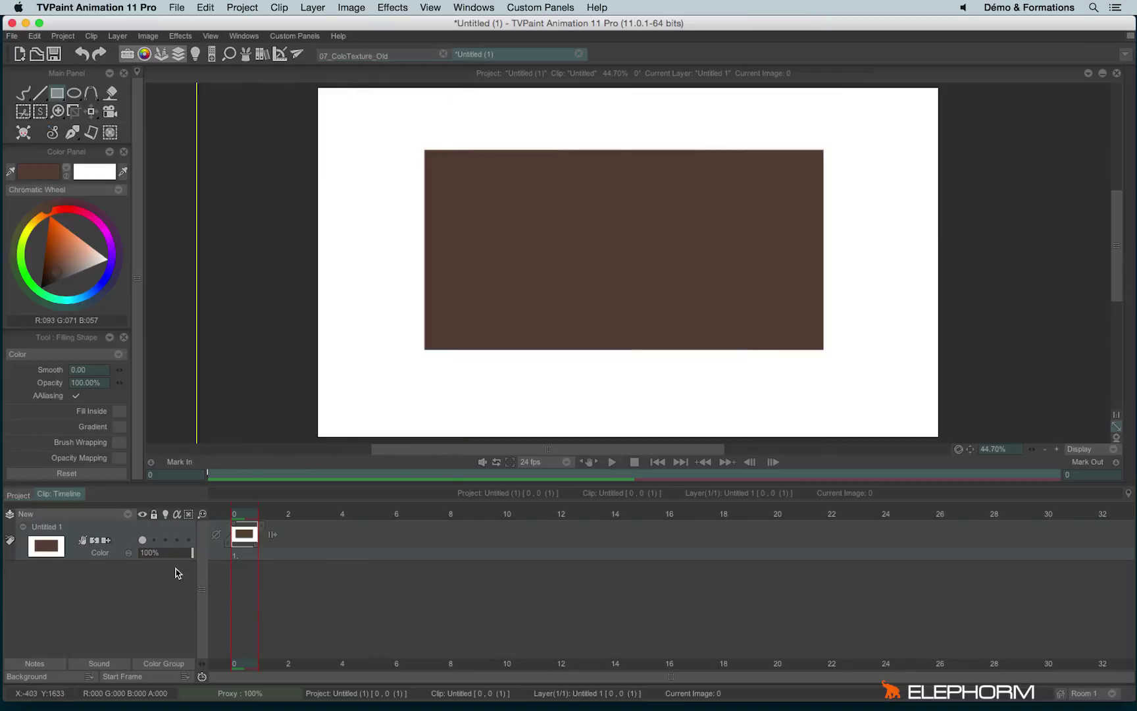
{"action": "left_click", "coordinate": [113, 516]}
{"action": "left_click", "coordinate": [152, 521]}
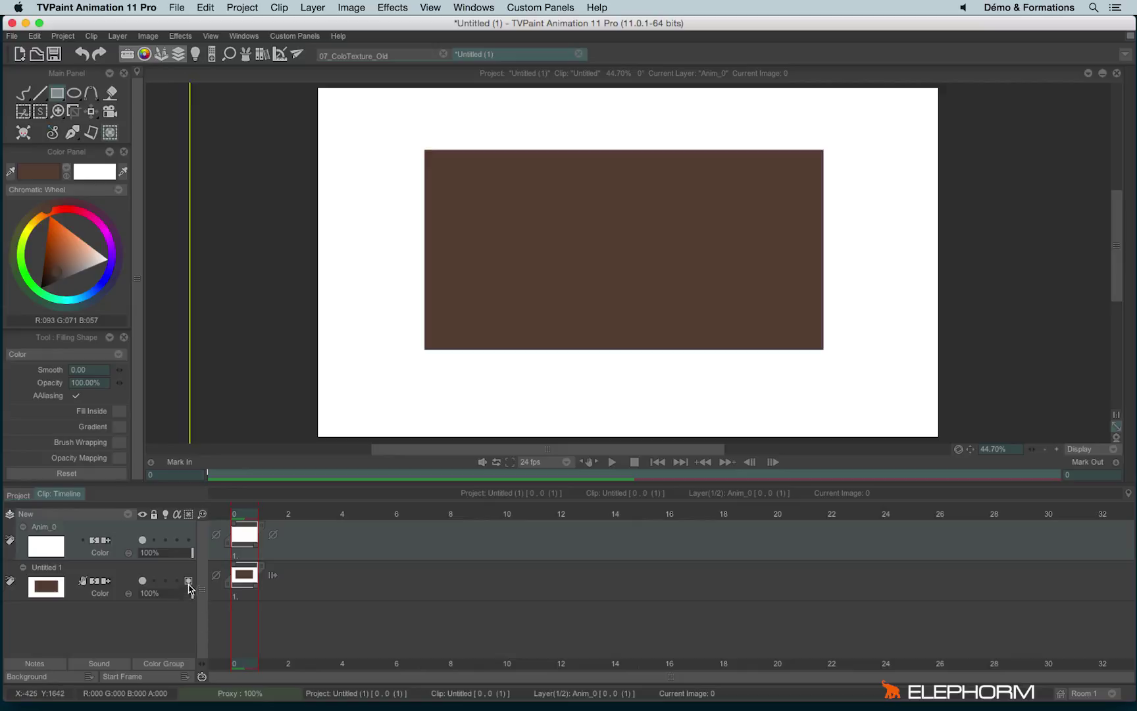
{"action": "left_click", "coordinate": [189, 582]}
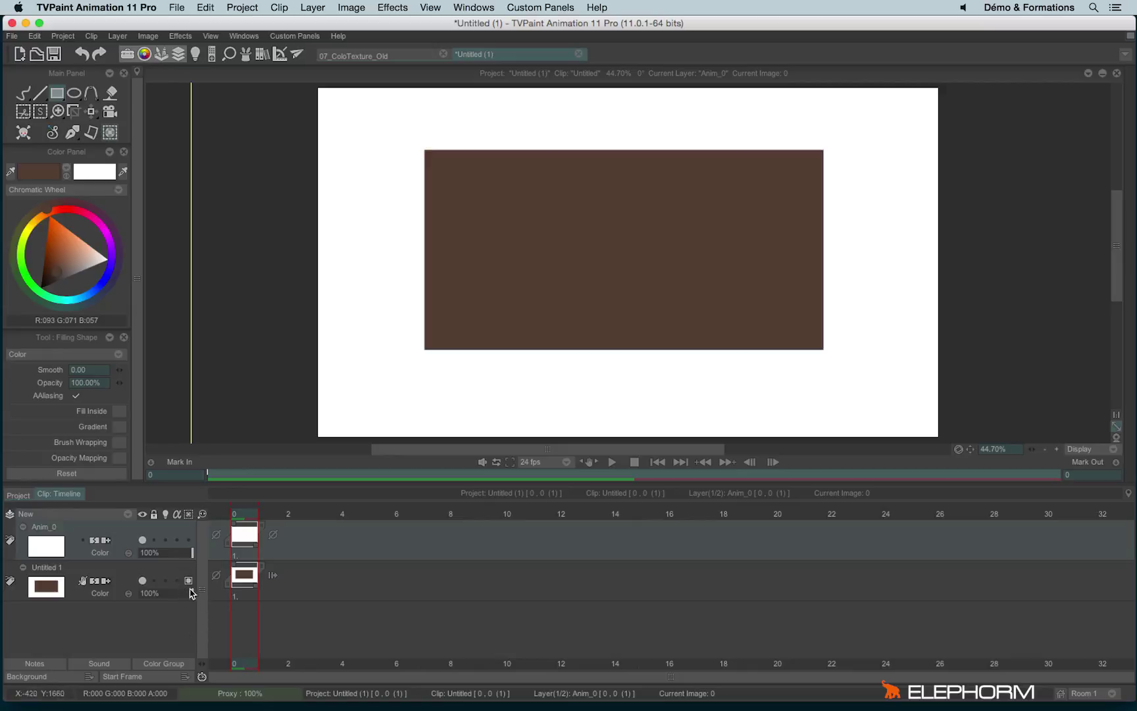
{"action": "left_click", "coordinate": [23, 93]}
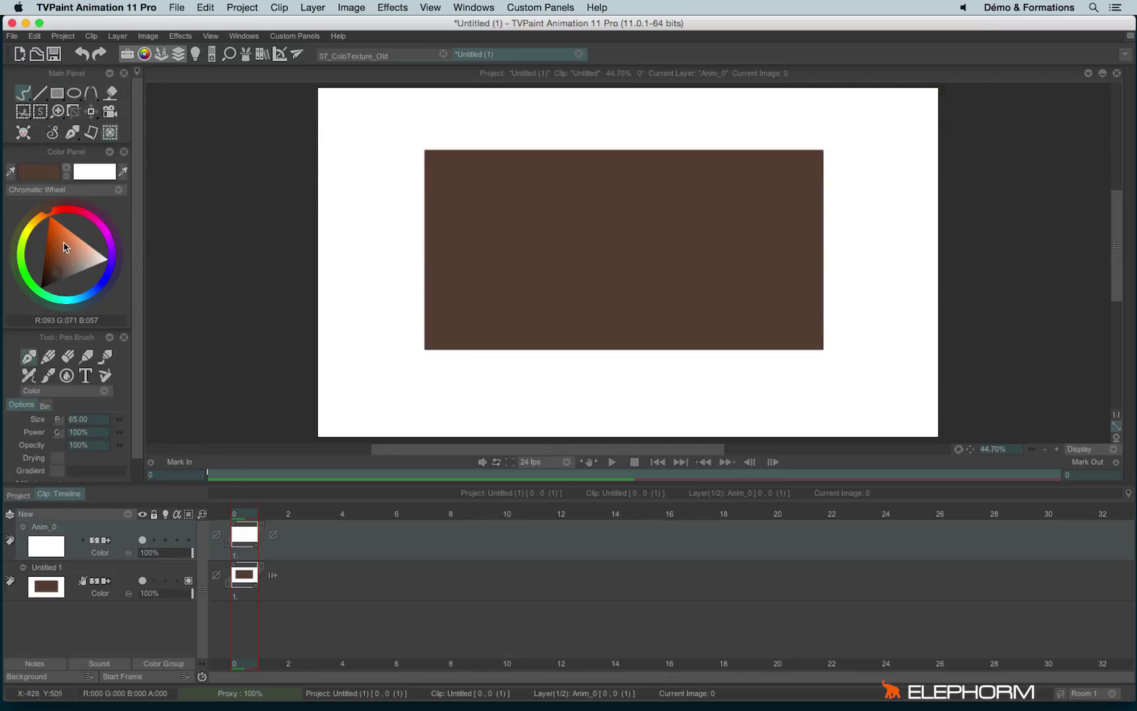
{"action": "left_click", "coordinate": [77, 218]}
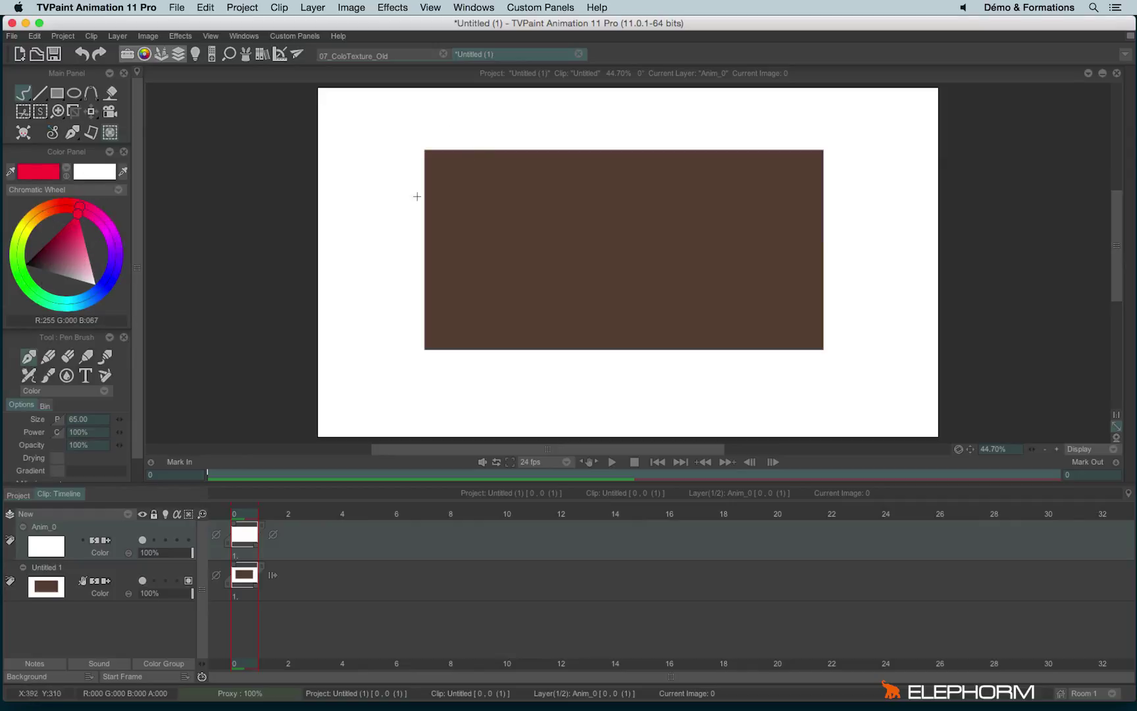
Step: Paint red strokes over the brown rectangle on Anim_0, then clear them
{"action": "mouse_move", "coordinate": [399, 210]}
{"action": "left_mouse_down"}
{"action": "mouse_move", "coordinate": [594, 121]}
{"action": "mouse_move", "coordinate": [413, 312]}
{"action": "mouse_move", "coordinate": [431, 361]}
{"action": "mouse_move", "coordinate": [746, 185]}
{"action": "mouse_move", "coordinate": [903, 174]}
{"action": "mouse_move", "coordinate": [818, 287]}
{"action": "mouse_move", "coordinate": [910, 313]}
{"action": "mouse_move", "coordinate": [676, 399]}
{"action": "mouse_move", "coordinate": [467, 415]}
{"action": "mouse_move", "coordinate": [514, 334]}
{"action": "mouse_move", "coordinate": [661, 247]}
{"action": "mouse_move", "coordinate": [876, 231]}
{"action": "mouse_move", "coordinate": [411, 189]}
{"action": "mouse_move", "coordinate": [394, 163]}
{"action": "mouse_move", "coordinate": [768, 188]}
{"action": "mouse_move", "coordinate": [824, 299]}
{"action": "mouse_move", "coordinate": [697, 370]}
{"action": "mouse_move", "coordinate": [581, 271]}
{"action": "mouse_move", "coordinate": [467, 358]}
{"action": "left_mouse_up"}
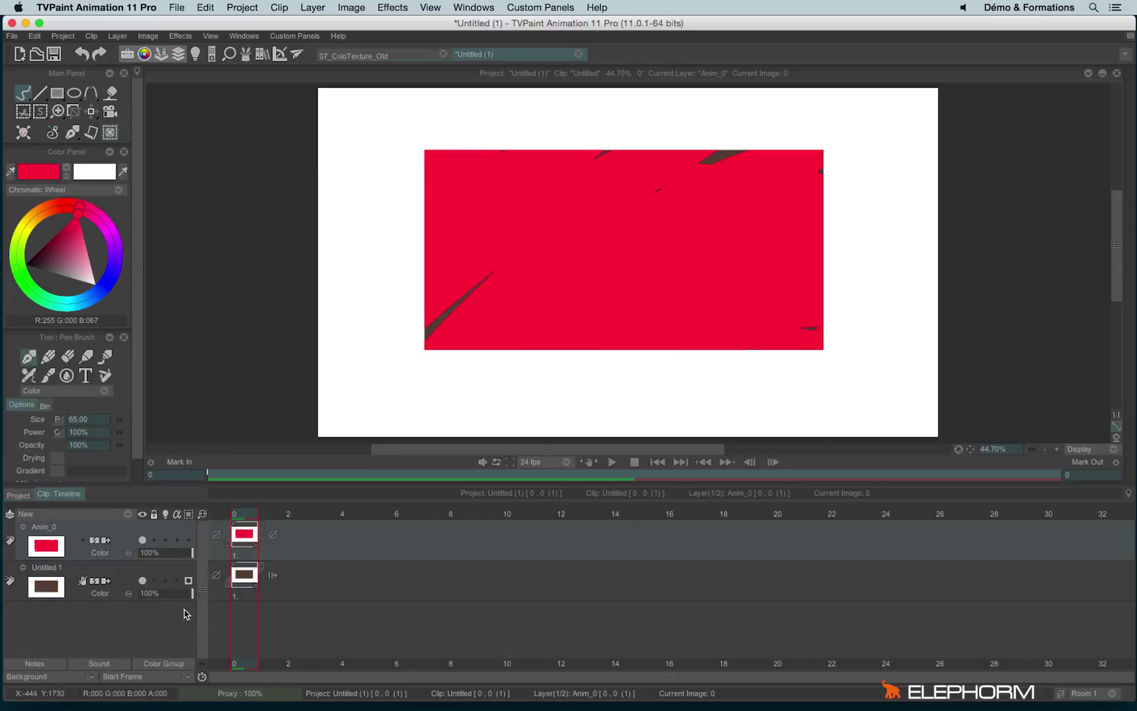
{"action": "mouse_move", "coordinate": [356, 292]}
{"action": "left_mouse_down"}
{"action": "mouse_move", "coordinate": [382, 329]}
{"action": "mouse_move", "coordinate": [468, 389]}
{"action": "mouse_move", "coordinate": [378, 382]}
{"action": "mouse_move", "coordinate": [919, 307]}
{"action": "mouse_move", "coordinate": [625, 95]}
{"action": "mouse_move", "coordinate": [338, 356]}
{"action": "mouse_move", "coordinate": [415, 335]}
{"action": "left_mouse_up"}
{"action": "mouse_move", "coordinate": [721, 159]}
{"action": "left_mouse_down"}
{"action": "mouse_move", "coordinate": [734, 153]}
{"action": "mouse_move", "coordinate": [833, 316]}
{"action": "mouse_move", "coordinate": [763, 369]}
{"action": "left_mouse_up"}
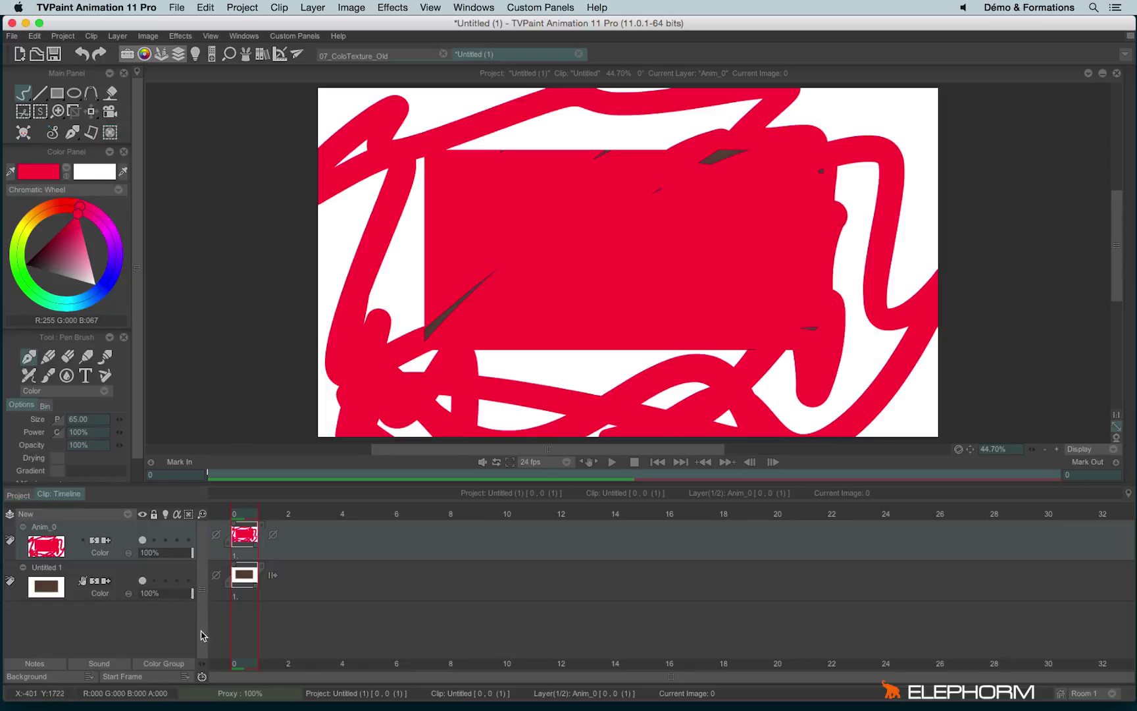
{"action": "mouse_move", "coordinate": [338, 423]}
{"action": "left_mouse_down"}
{"action": "mouse_move", "coordinate": [420, 220]}
{"action": "mouse_move", "coordinate": [584, 183]}
{"action": "left_mouse_up"}
{"action": "mouse_move", "coordinate": [719, 185]}
{"action": "left_mouse_down"}
{"action": "mouse_move", "coordinate": [862, 90]}
{"action": "mouse_move", "coordinate": [911, 128]}
{"action": "left_mouse_up"}
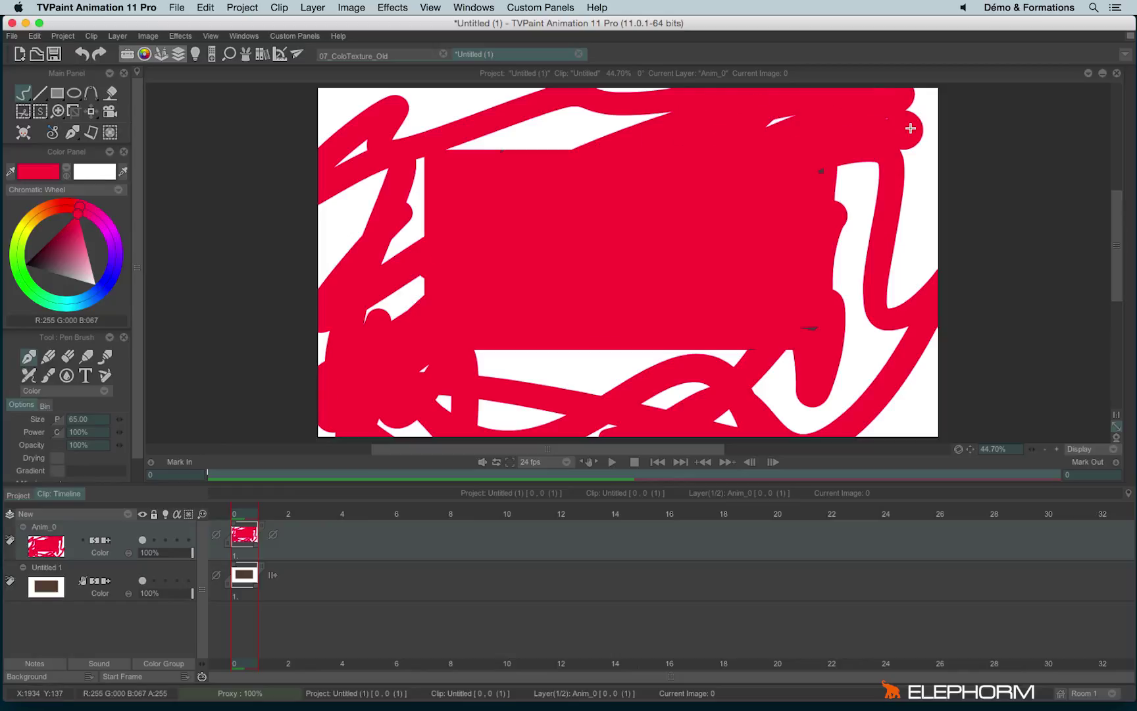
{"action": "key", "text": "BackSpace"}
{"action": "left_click", "coordinate": [911, 128]}
{"action": "key", "text": "BackSpace"}
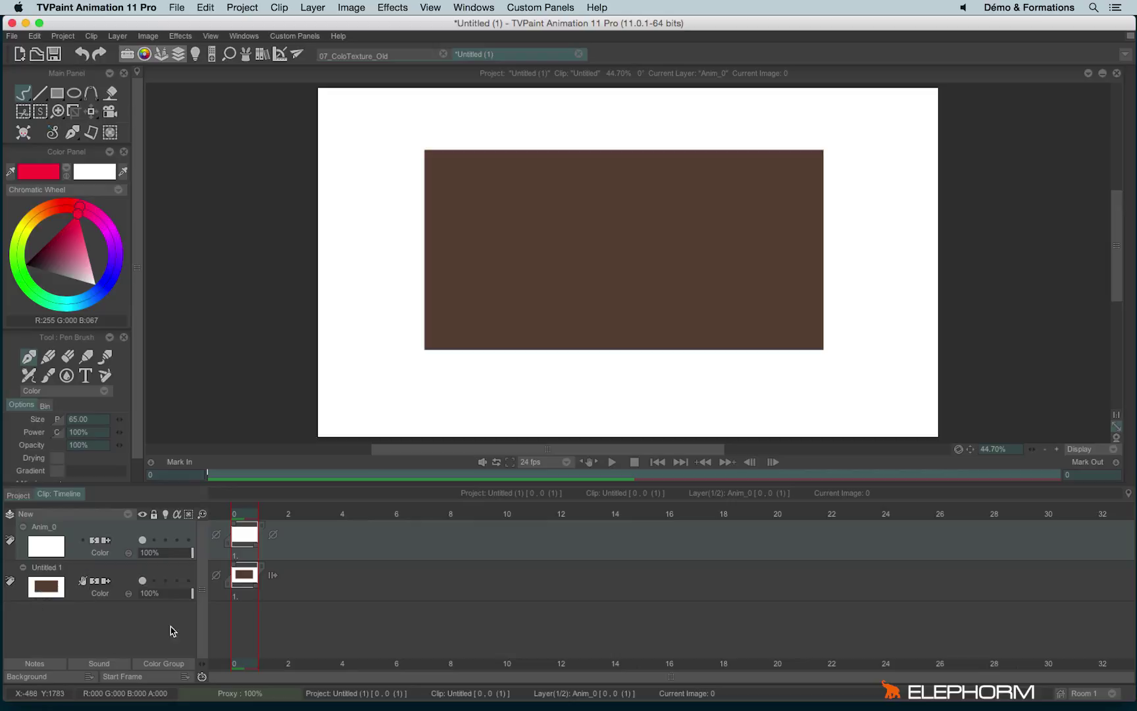
Step: Hide Untitled 1, enable its stencil, and scribble red clipped to the rectangle
{"action": "left_click", "coordinate": [142, 581]}
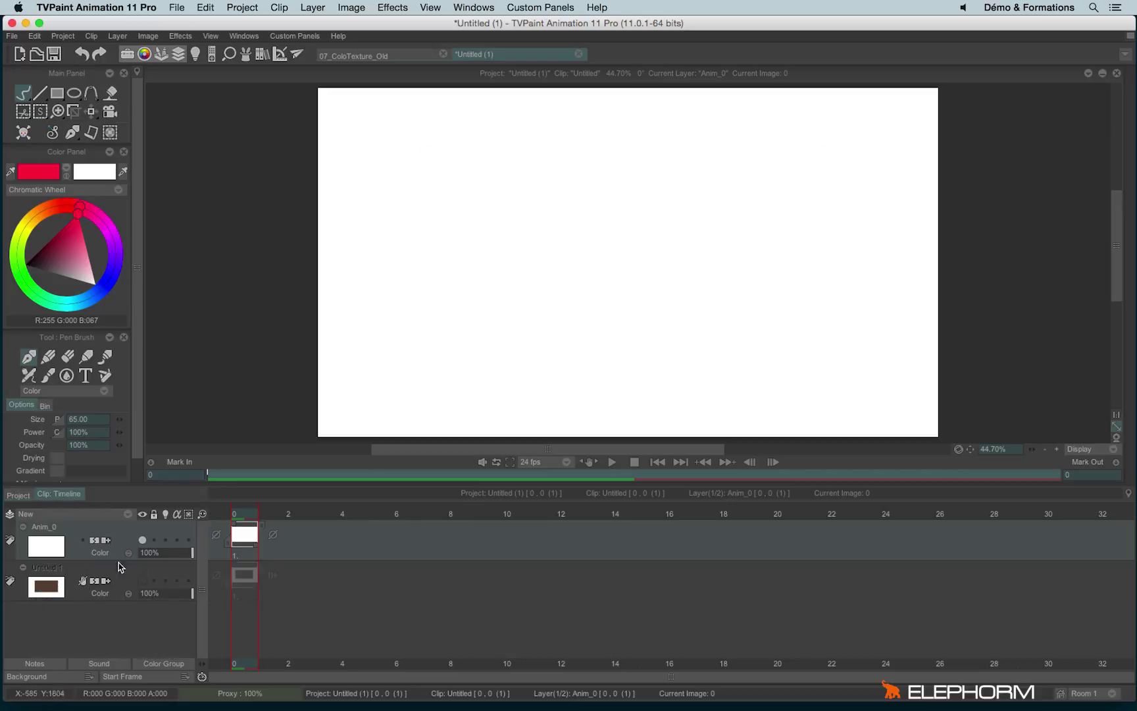
{"action": "left_click", "coordinate": [188, 580]}
{"action": "mouse_move", "coordinate": [573, 175]}
{"action": "left_mouse_down"}
{"action": "mouse_move", "coordinate": [731, 162]}
{"action": "mouse_move", "coordinate": [924, 170]}
{"action": "mouse_move", "coordinate": [756, 330]}
{"action": "mouse_move", "coordinate": [369, 336]}
{"action": "mouse_move", "coordinate": [836, 181]}
{"action": "mouse_move", "coordinate": [371, 279]}
{"action": "mouse_move", "coordinate": [511, 394]}
{"action": "mouse_move", "coordinate": [619, 270]}
{"action": "mouse_move", "coordinate": [728, 191]}
{"action": "mouse_move", "coordinate": [797, 231]}
{"action": "mouse_move", "coordinate": [856, 299]}
{"action": "left_mouse_up"}
Step: Make Untitled 1 current and visible again, then try painting on it to see the stencil warning
{"action": "left_click", "coordinate": [64, 581]}
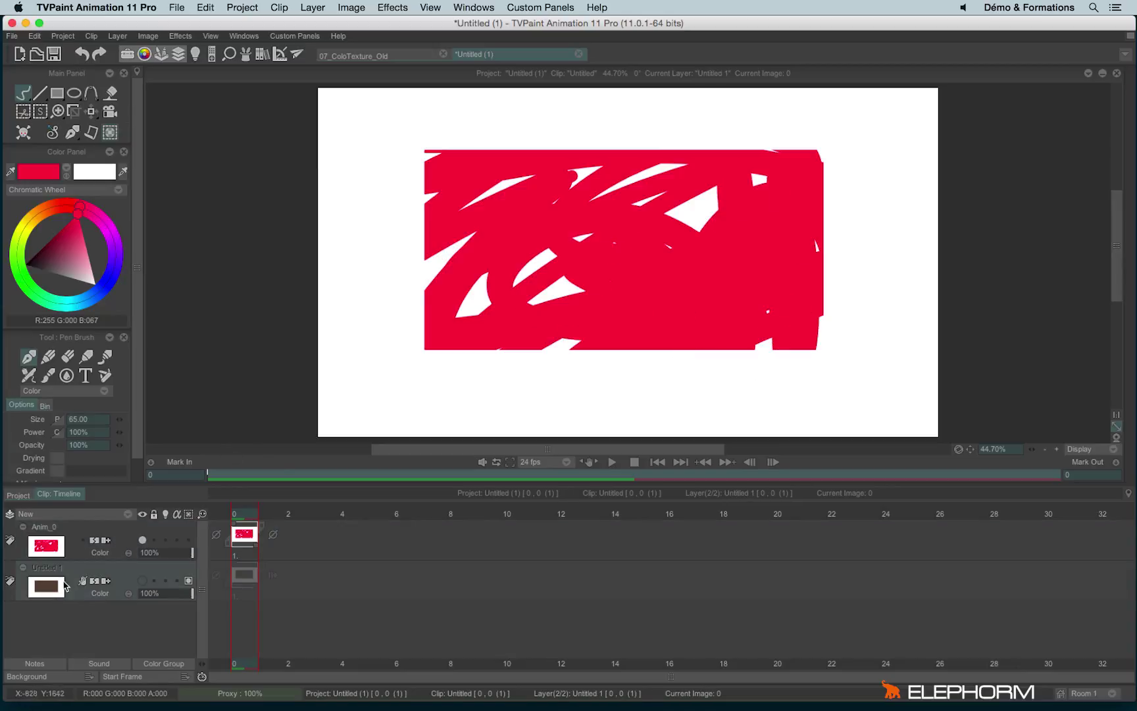
{"action": "left_click", "coordinate": [141, 581]}
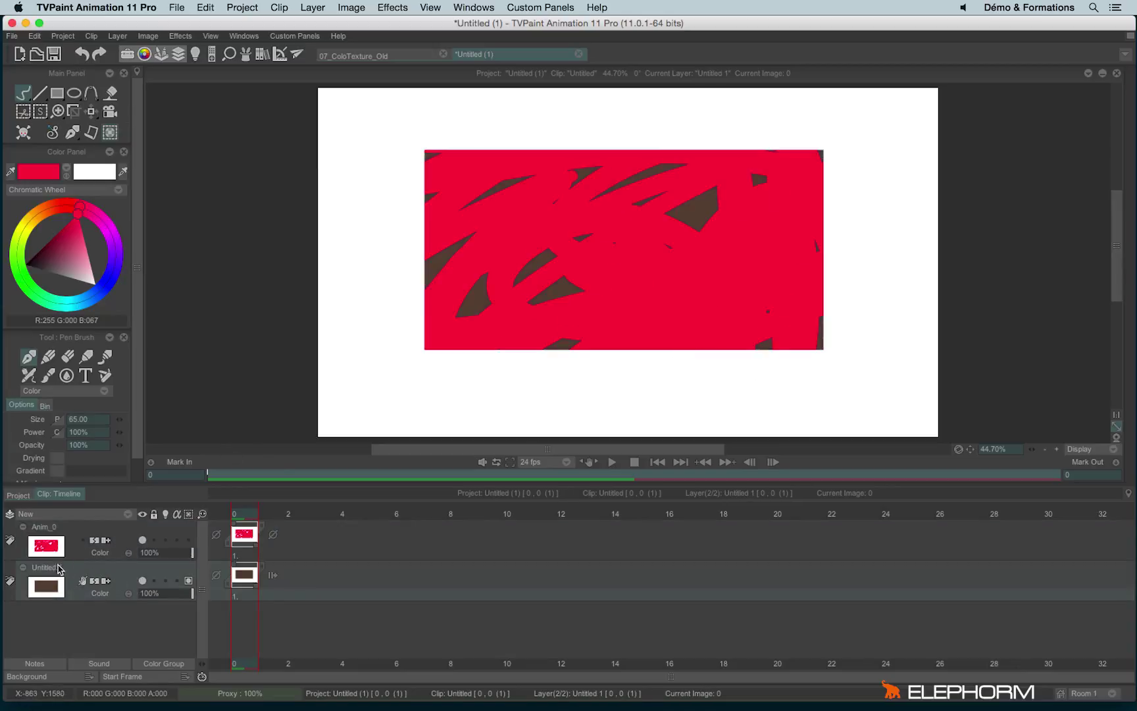
{"action": "left_click", "coordinate": [552, 238]}
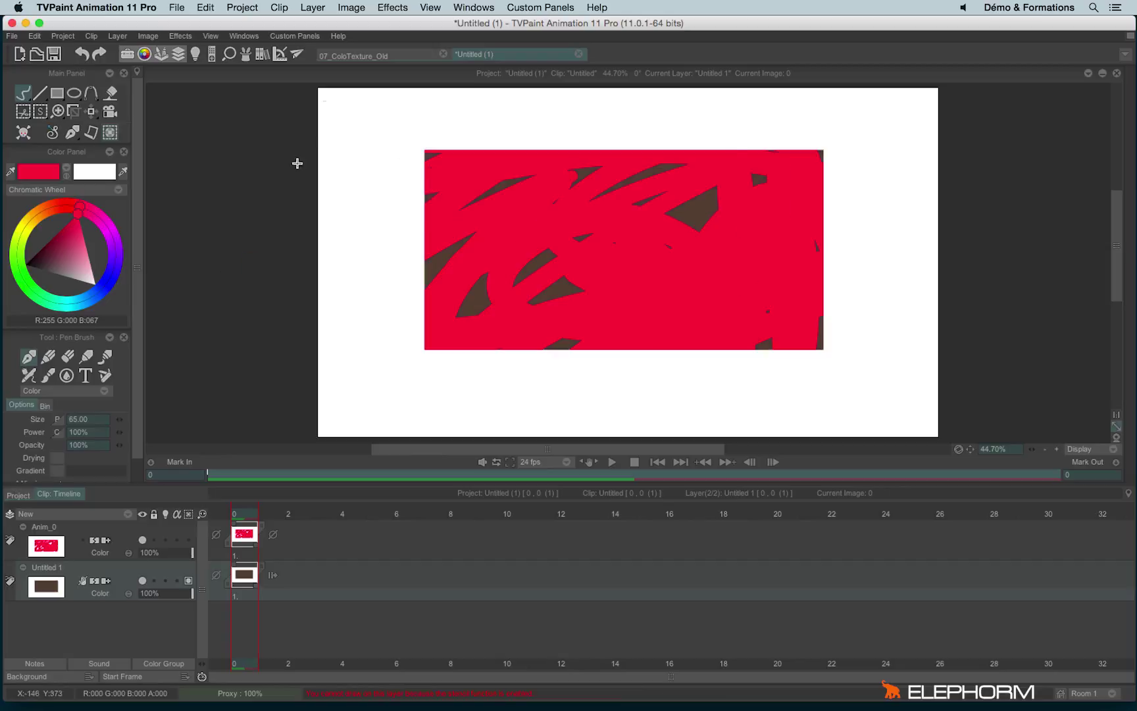
Step: In 07_ColoTexture_Old at frame 1, add a new Anim Layer above Duplicate Sans Titre 1
{"action": "left_click", "coordinate": [345, 55]}
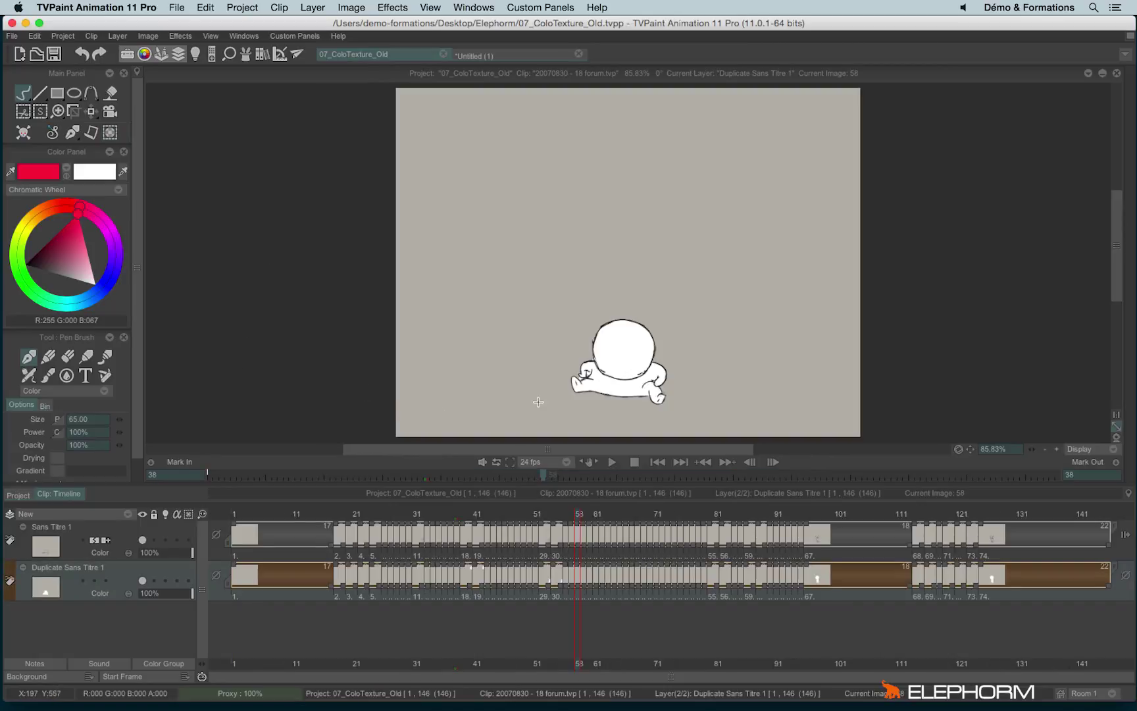
{"action": "left_click_drag", "start_coordinate": [543, 474], "coordinate": [275, 473]}
{"action": "mouse_move", "coordinate": [322, 531]}
{"action": "left_mouse_down"}
{"action": "mouse_move", "coordinate": [848, 559]}
{"action": "mouse_move", "coordinate": [461, 580]}
{"action": "mouse_move", "coordinate": [509, 579]}
{"action": "left_mouse_up"}
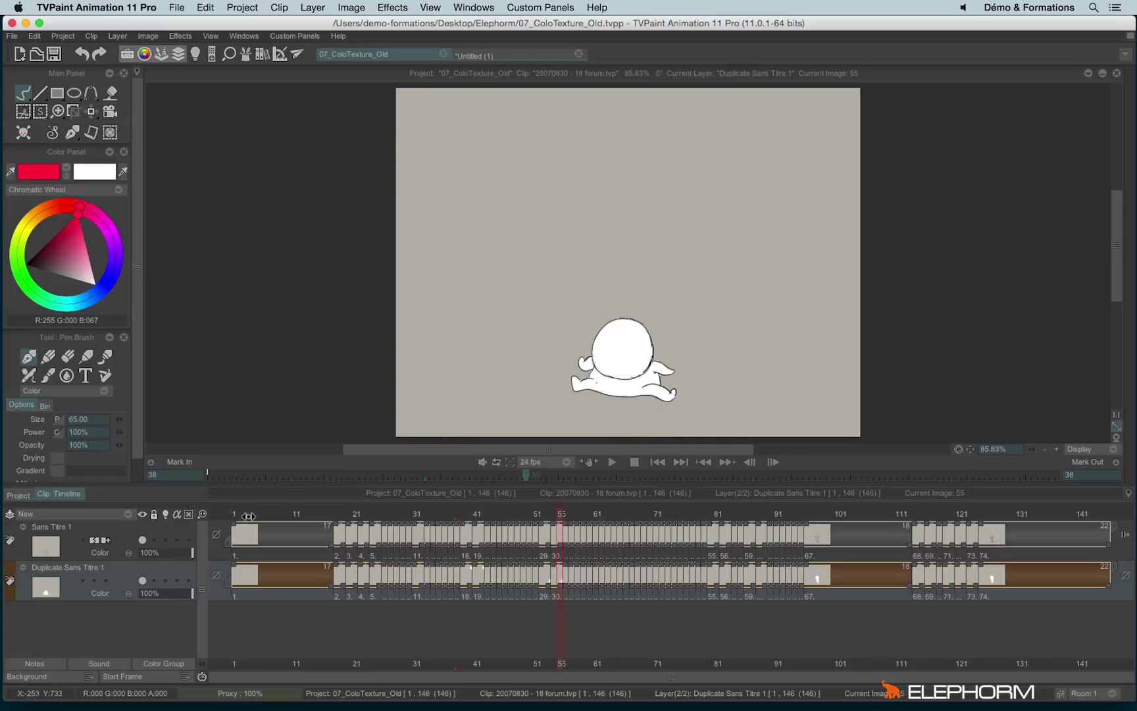
{"action": "left_click_drag", "start_coordinate": [248, 517], "coordinate": [226, 517]}
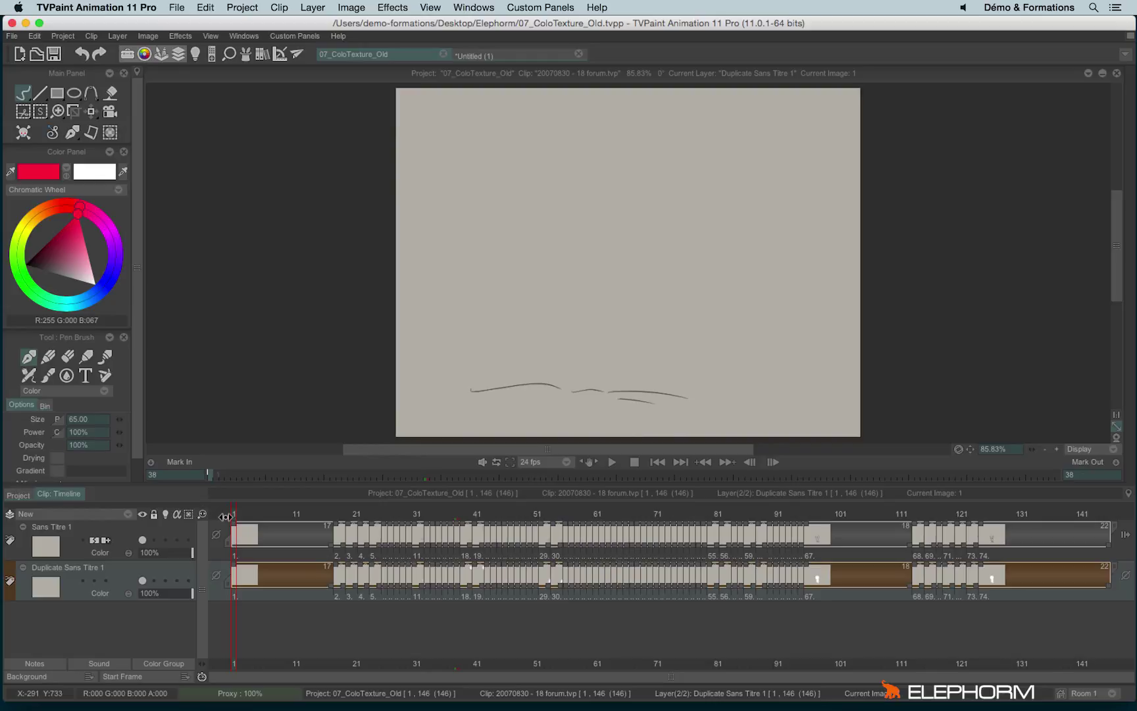
{"action": "left_click", "coordinate": [63, 514]}
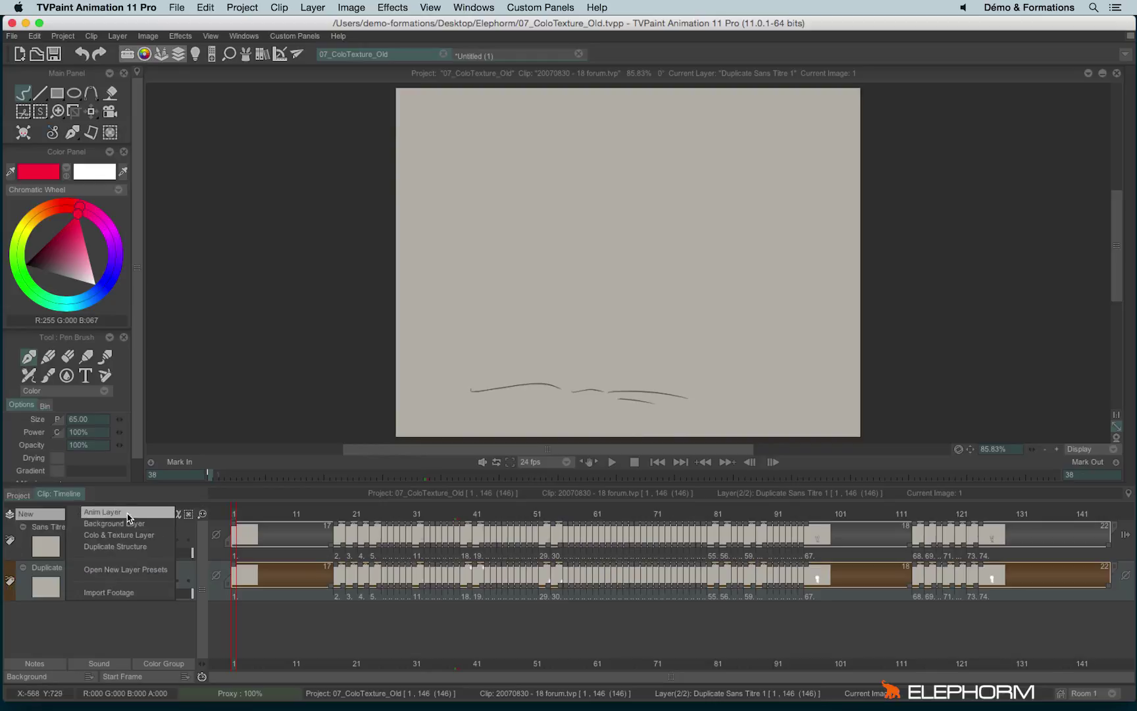
{"action": "left_click", "coordinate": [102, 512]}
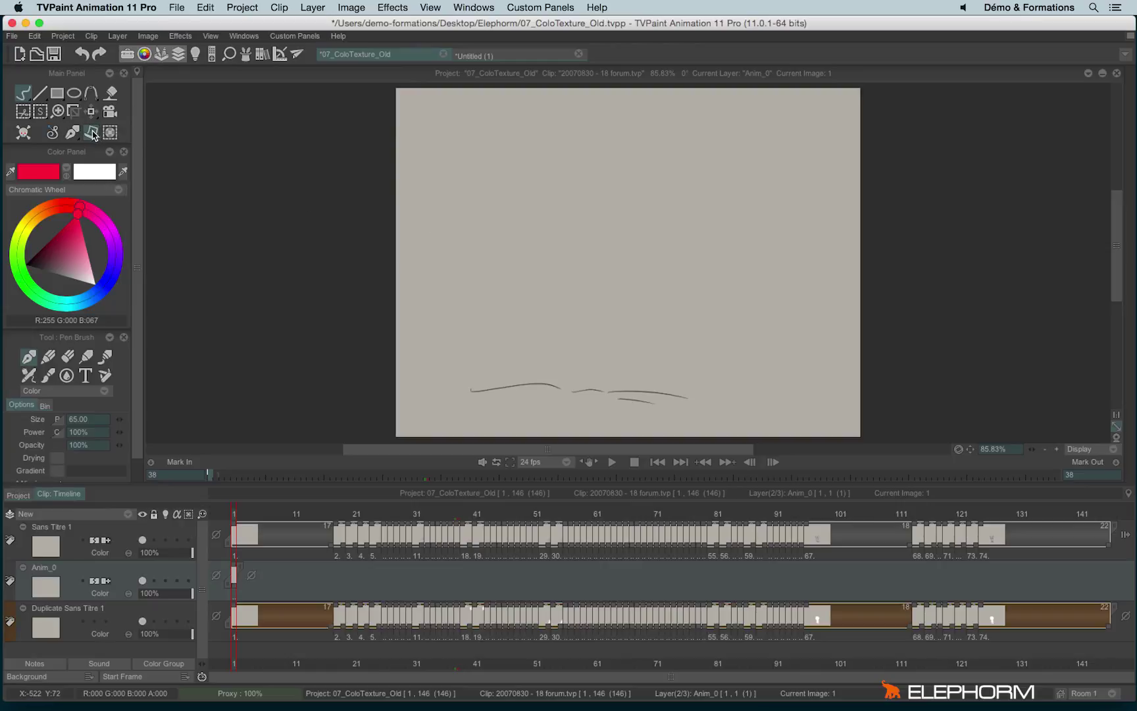
Step: Choose the cement_07 paper texture and a near-black painting colour
{"action": "left_click", "coordinate": [92, 134]}
{"action": "left_click_drag", "start_coordinate": [400, 225], "coordinate": [395, 115]}
{"action": "left_click", "coordinate": [368, 195]}
{"action": "left_click", "coordinate": [403, 87]}
{"action": "left_click_drag", "start_coordinate": [49, 272], "coordinate": [24, 263]}
Step: Fill the whole canvas with a black textured rectangle and set Anim_0's blending to Erase
{"action": "left_click", "coordinate": [58, 93]}
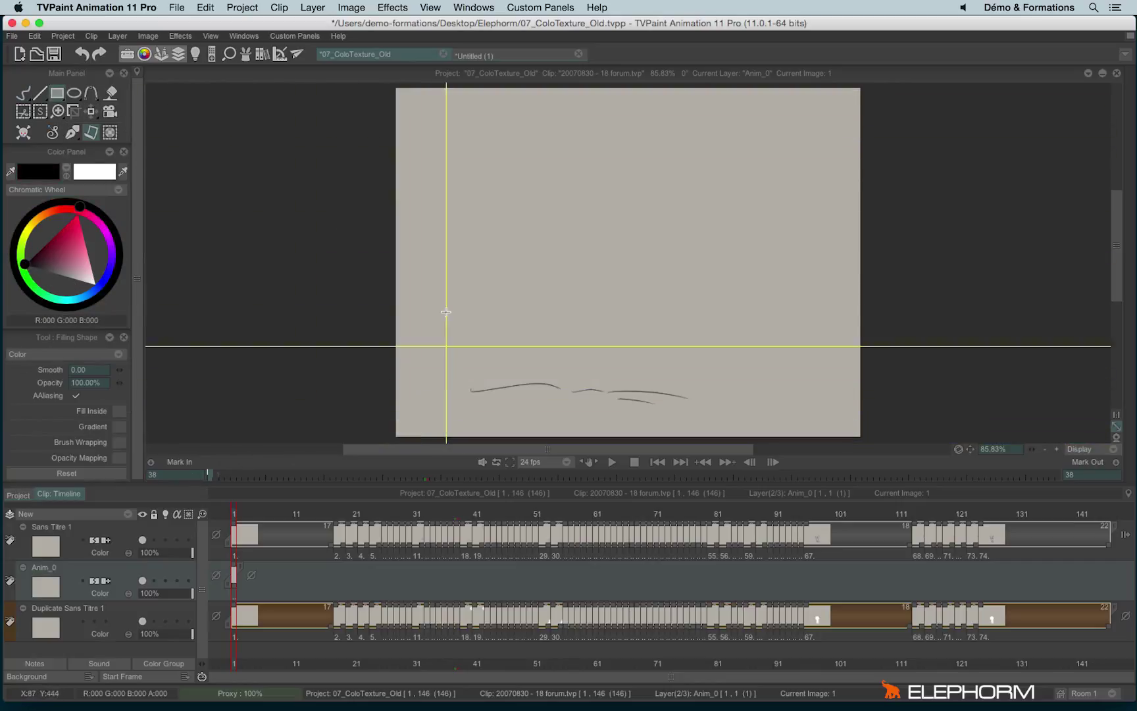
{"action": "left_click_drag", "start_coordinate": [379, 86], "coordinate": [888, 442]}
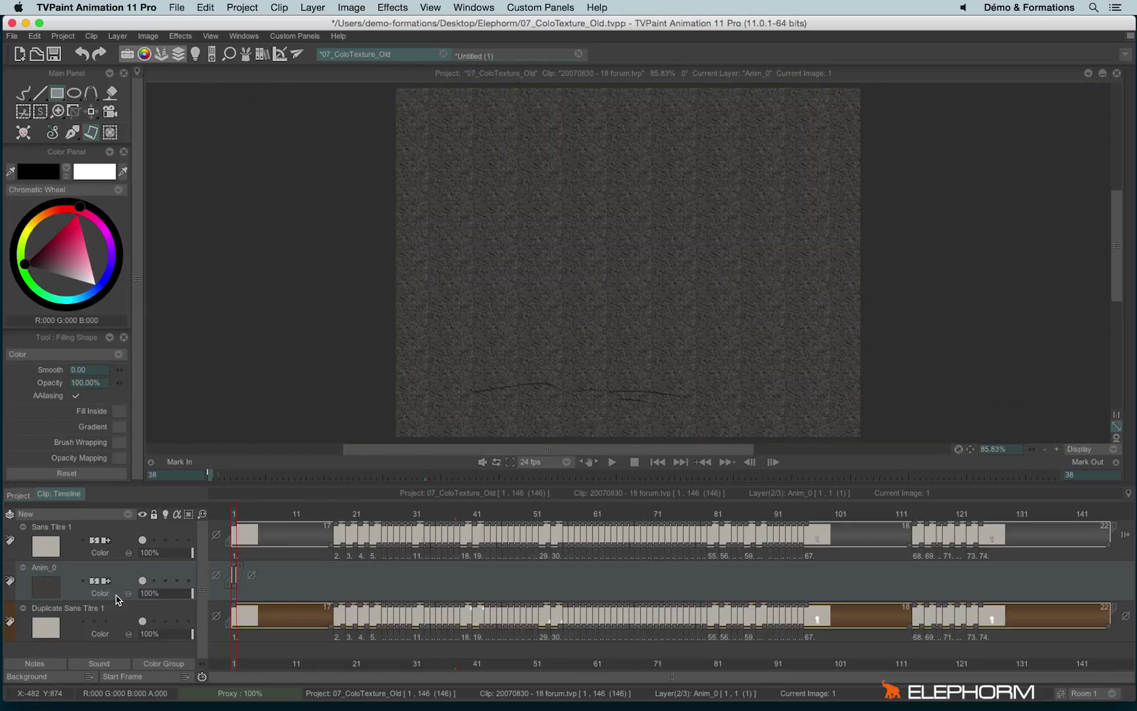
{"action": "left_click", "coordinate": [100, 593]}
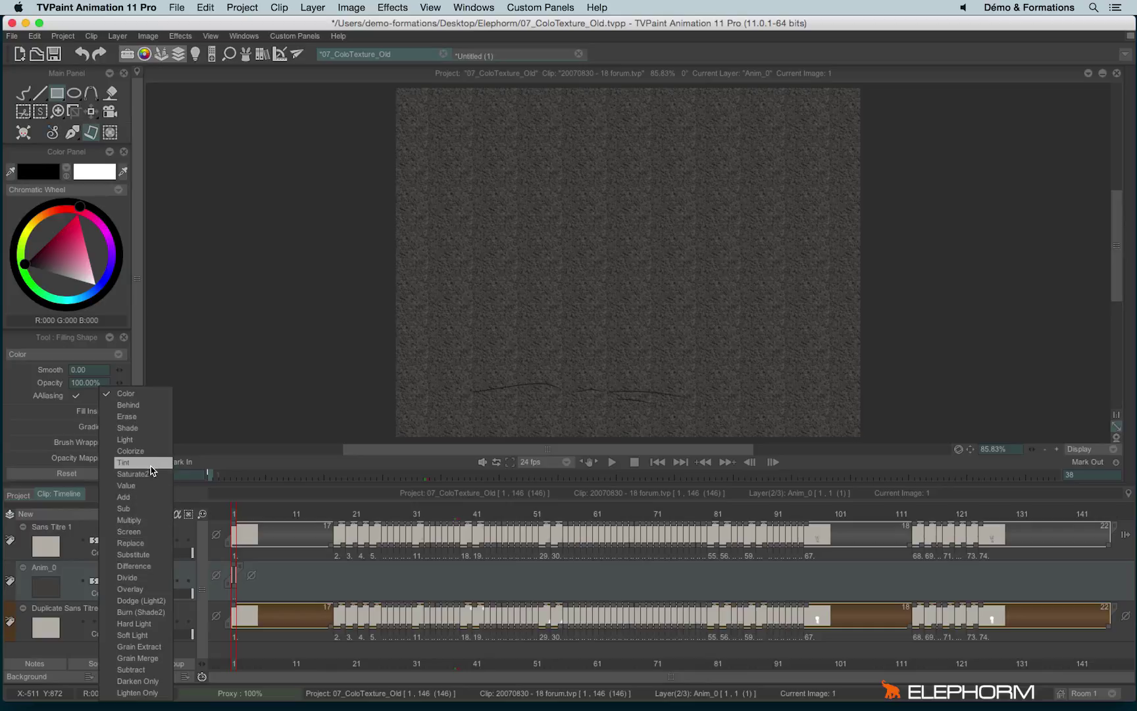
{"action": "left_click", "coordinate": [151, 416]}
Step: Set Anim_0's pre-behaviour to Hold and scrub later frames to check the textured character
{"action": "left_click", "coordinate": [293, 535]}
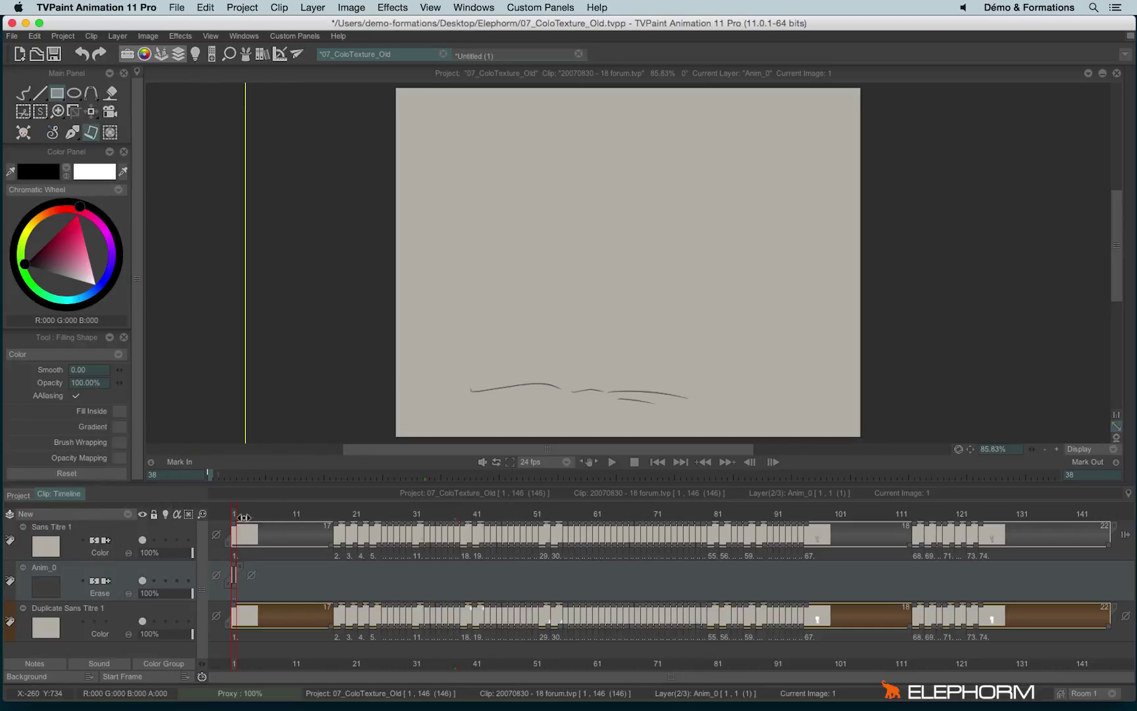
{"action": "left_click_drag", "start_coordinate": [321, 520], "coordinate": [447, 550]}
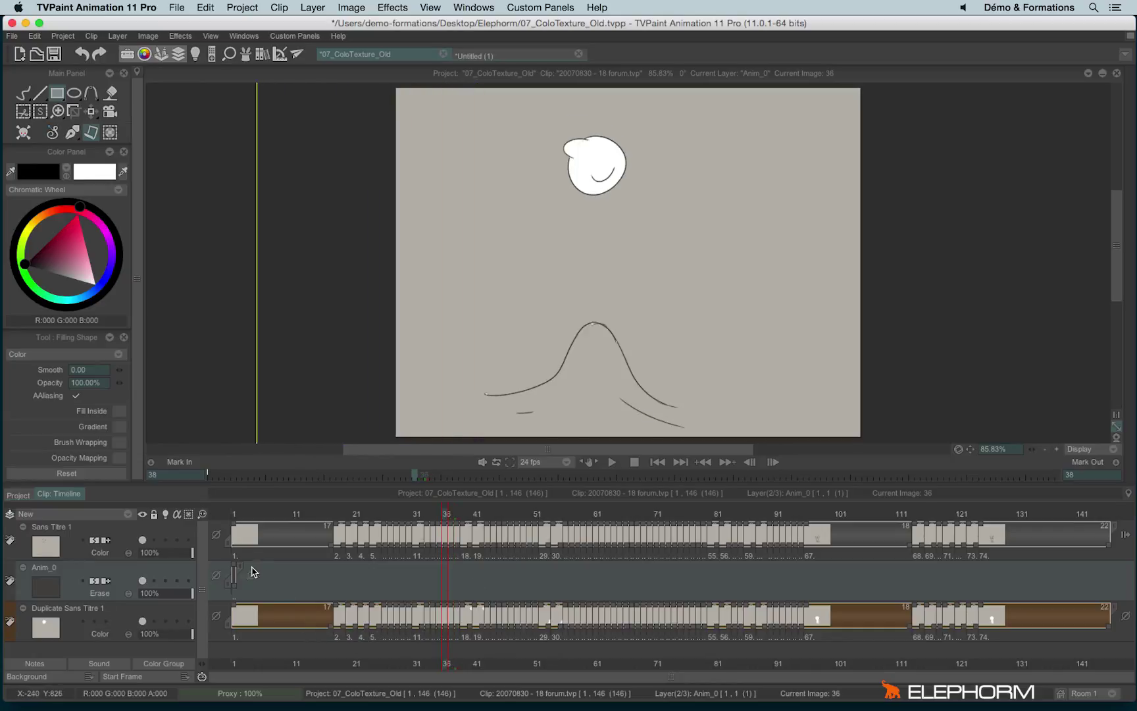
{"action": "left_click", "coordinate": [251, 574]}
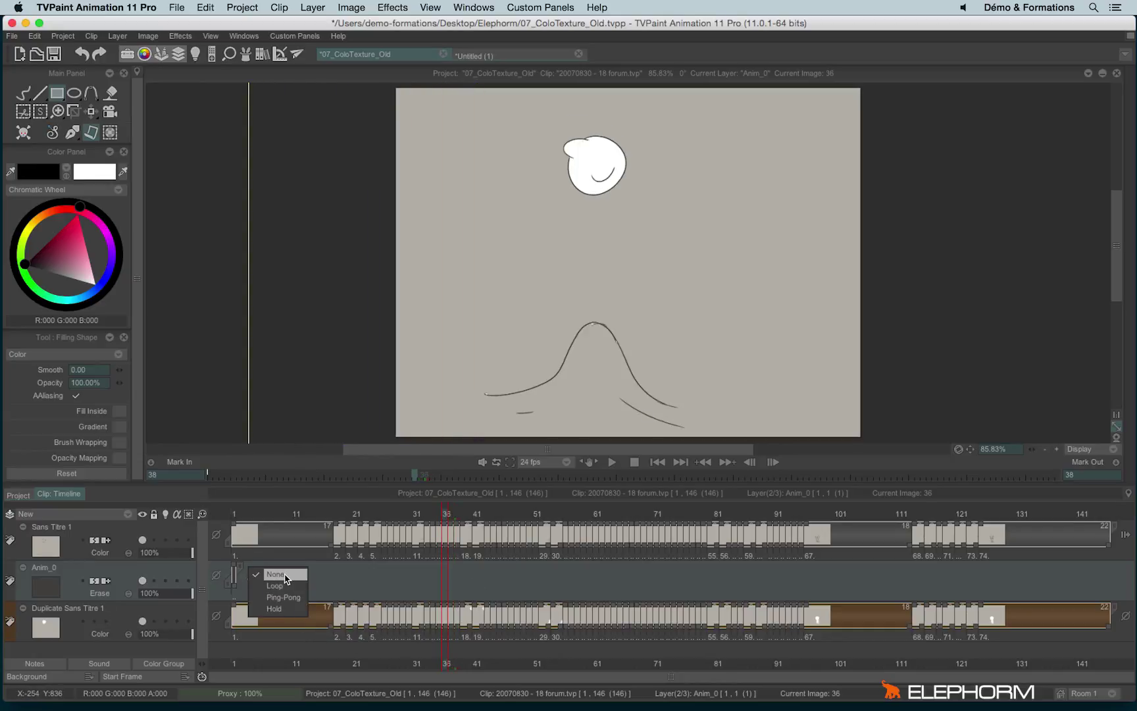
{"action": "left_click", "coordinate": [280, 608]}
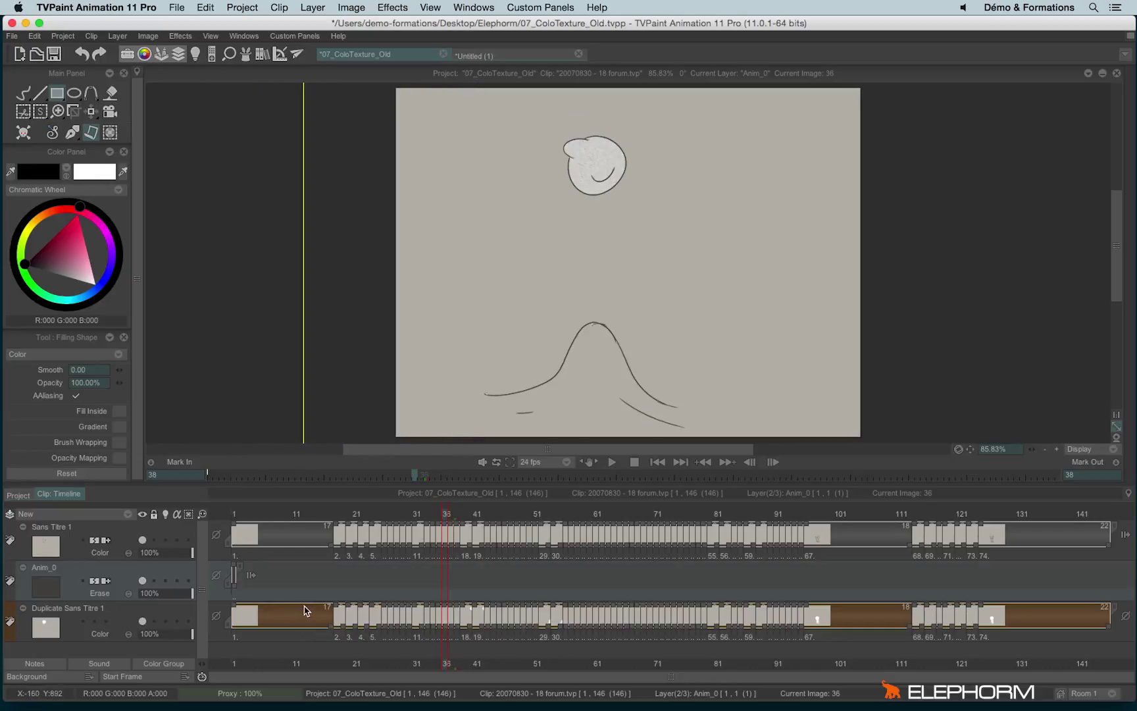
{"action": "left_click_drag", "start_coordinate": [467, 520], "coordinate": [558, 547]}
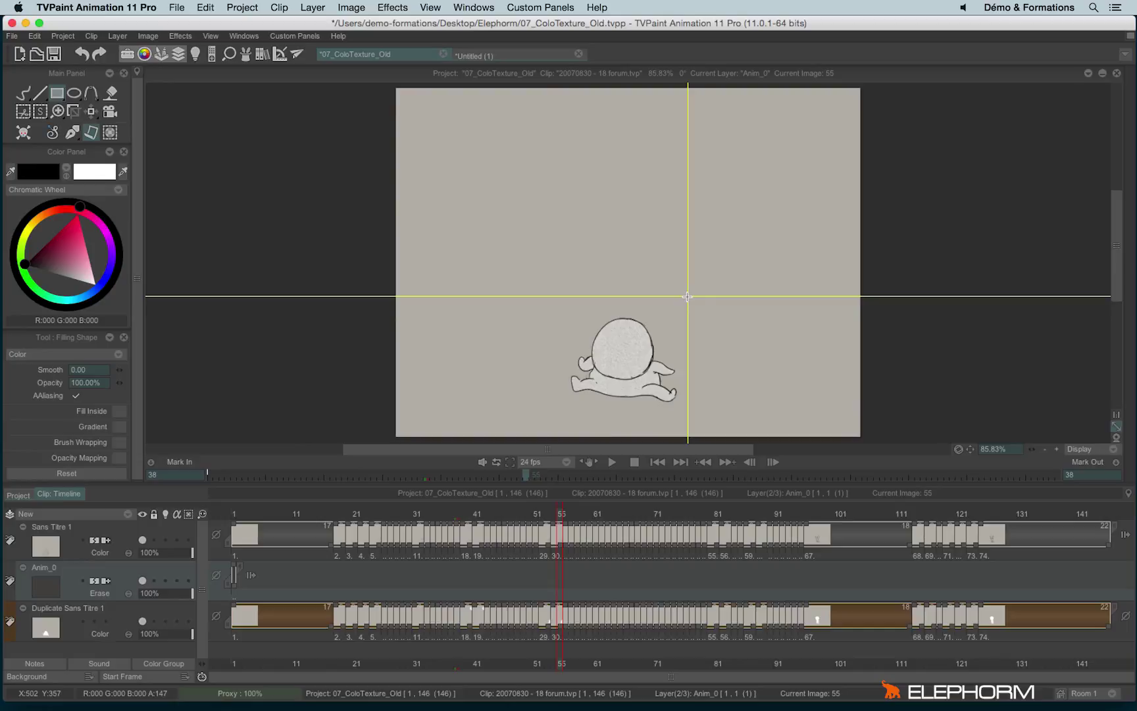
Step: Switch Anim_0's blending mode from Erase back to Color
{"action": "left_click", "coordinate": [97, 593]}
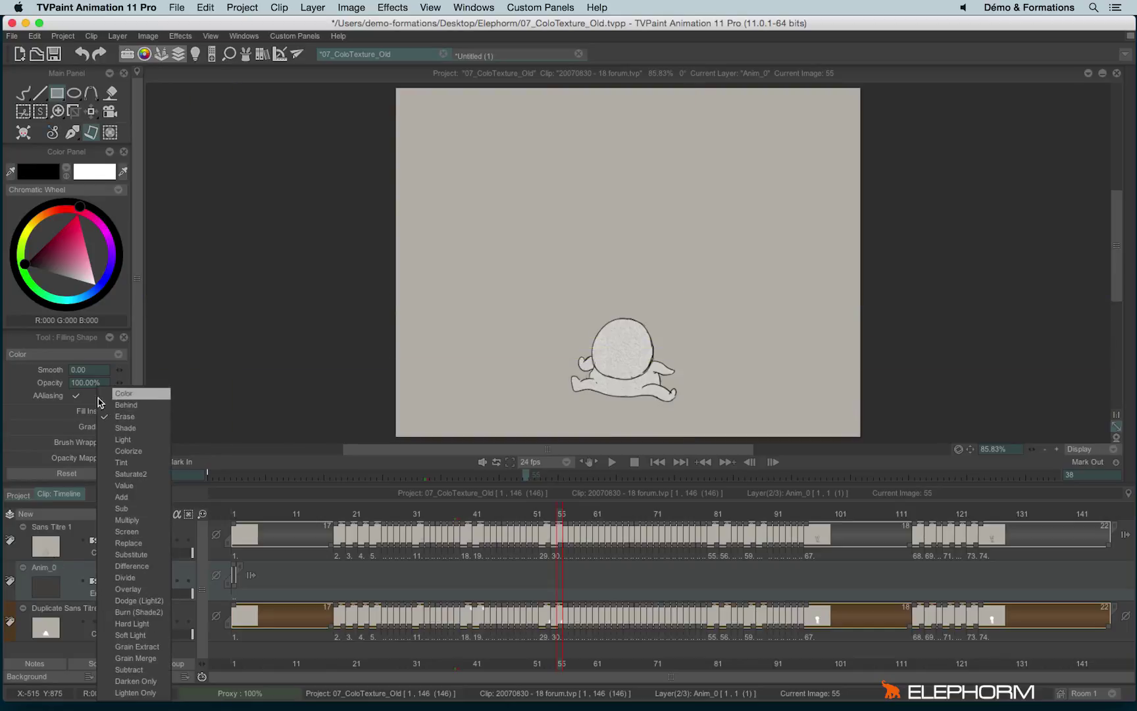
{"action": "left_click", "coordinate": [71, 642]}
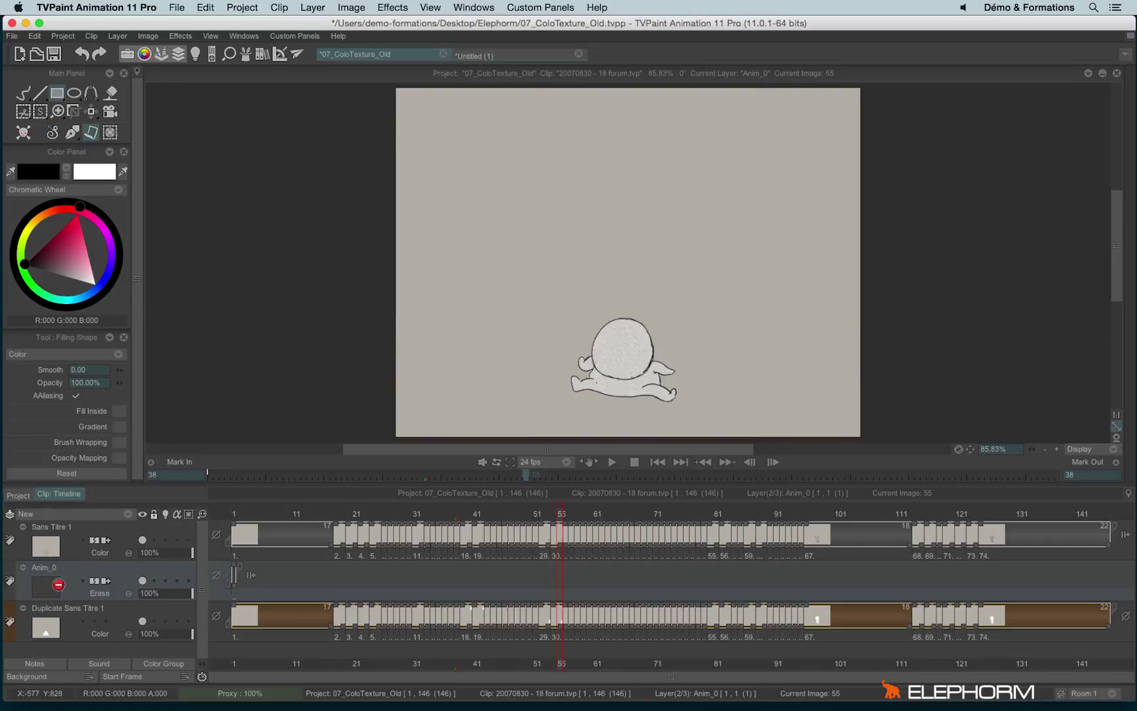
{"action": "left_click", "coordinate": [54, 628]}
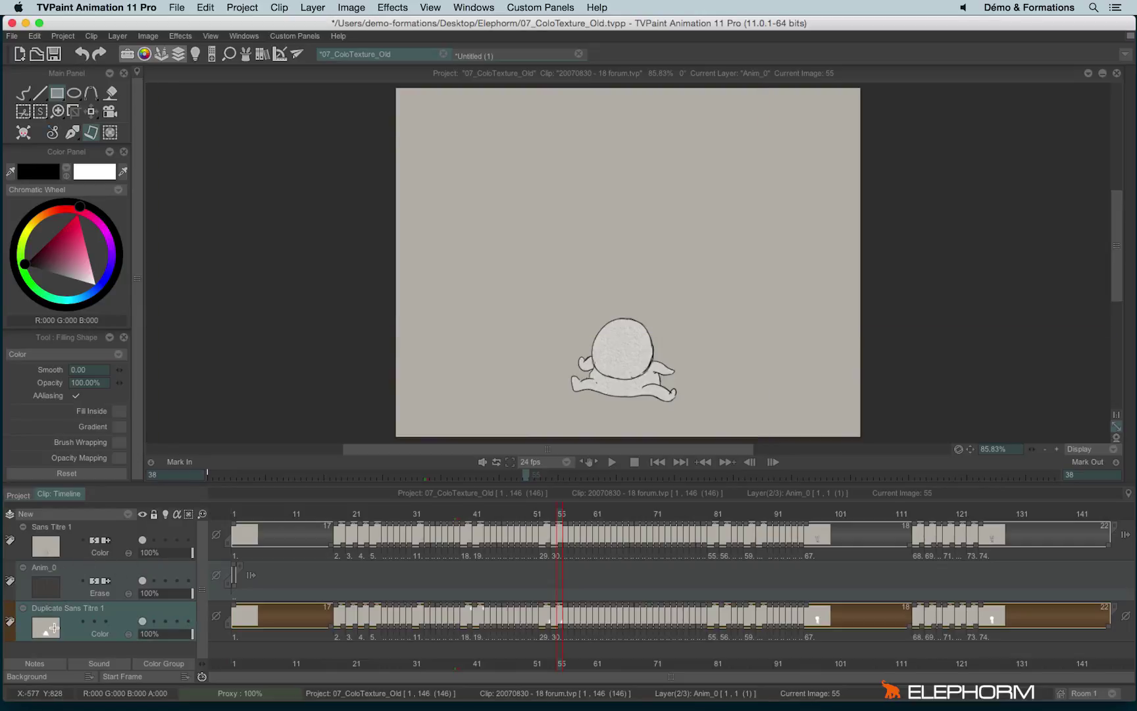
{"action": "left_click", "coordinate": [64, 577]}
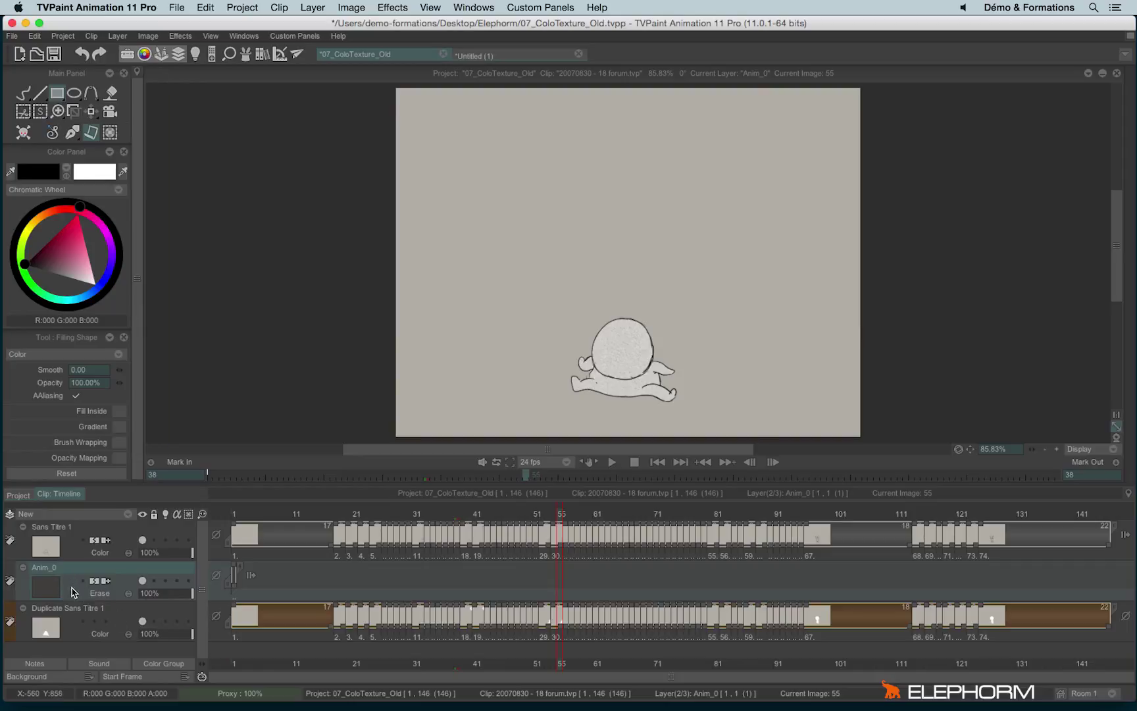
{"action": "left_click", "coordinate": [100, 593]}
{"action": "left_click", "coordinate": [135, 393]}
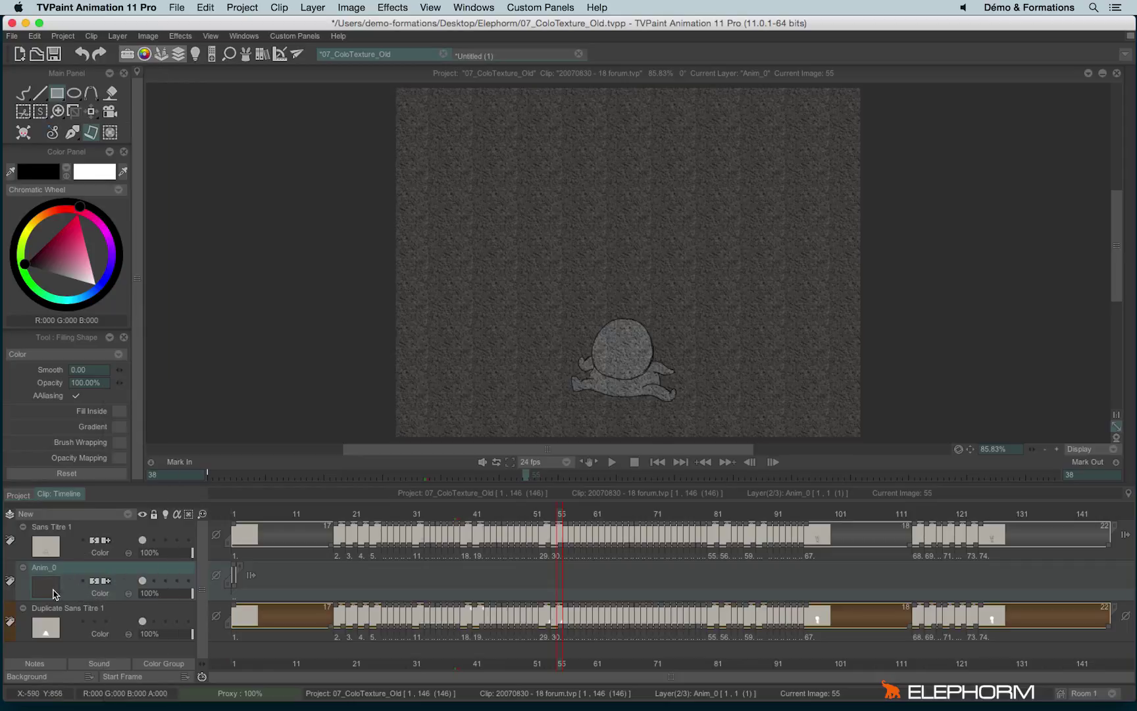
Step: Confirm Anim_0's post-behaviour is Hold, then select Duplicate Sans Titre 1
{"action": "left_click", "coordinate": [78, 602]}
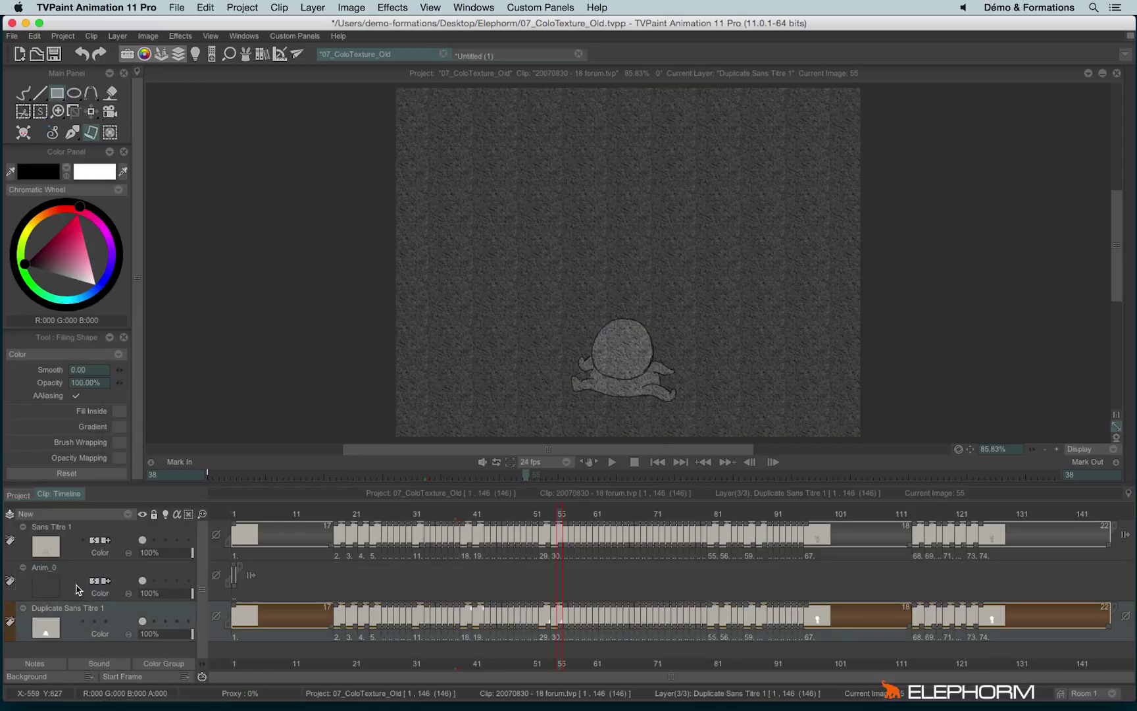
{"action": "left_click", "coordinate": [85, 598]}
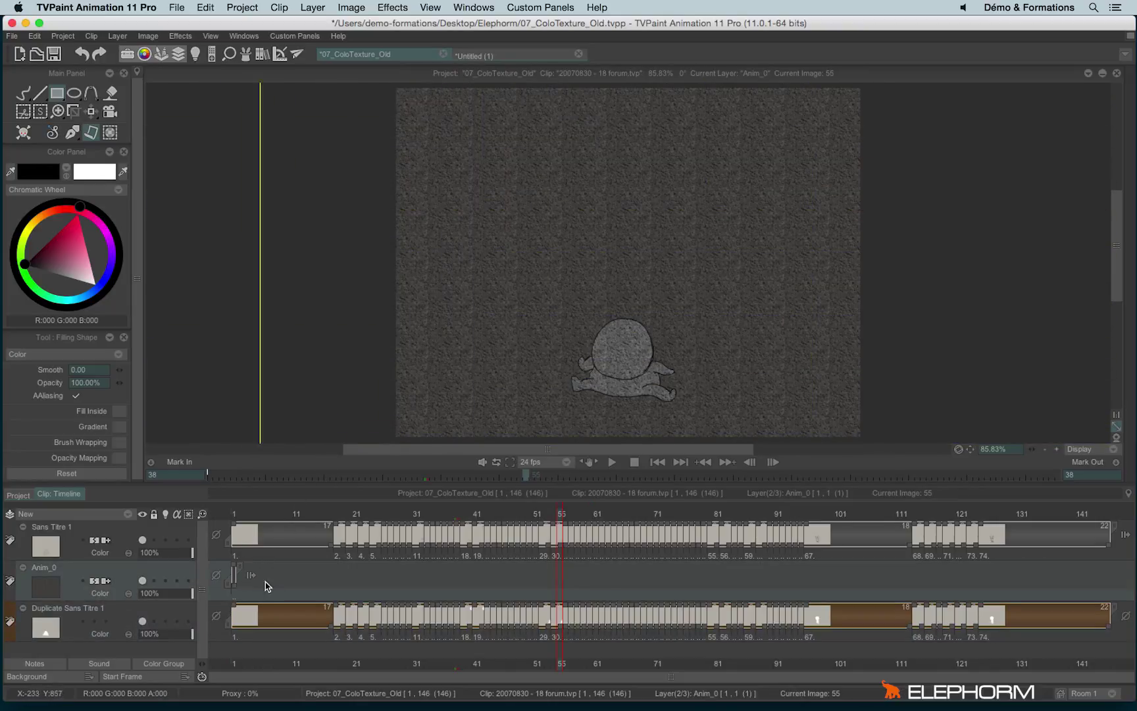
{"action": "left_click", "coordinate": [249, 575]}
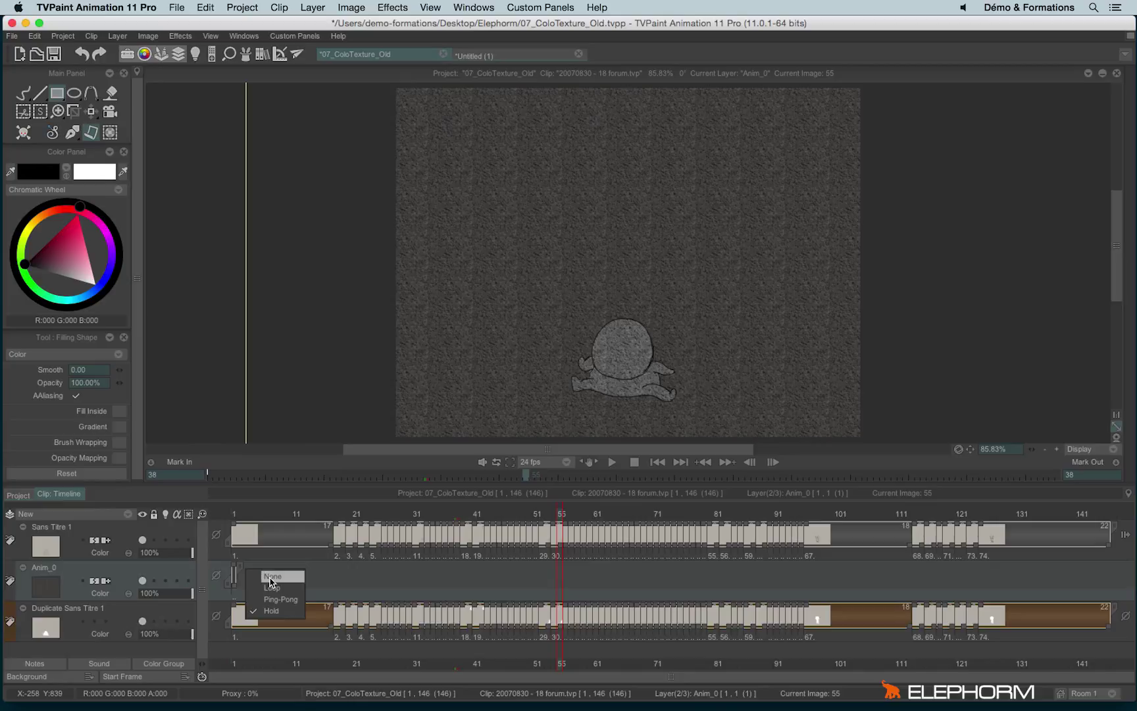
{"action": "left_click", "coordinate": [270, 611]}
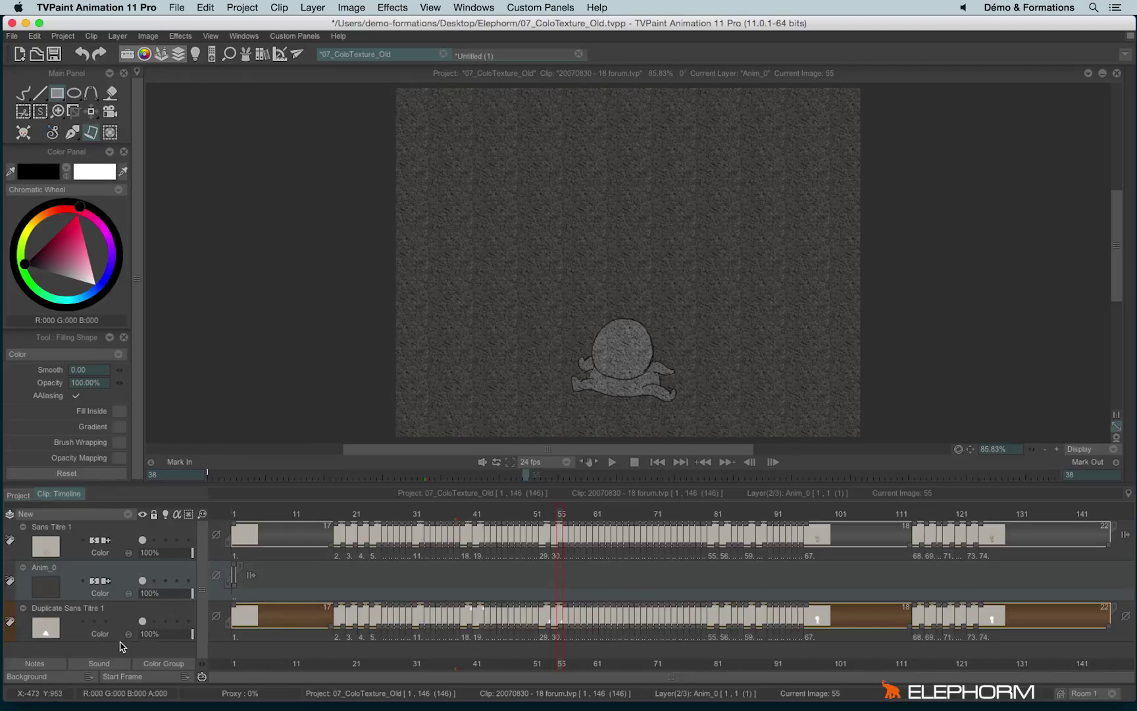
{"action": "left_click", "coordinate": [64, 619]}
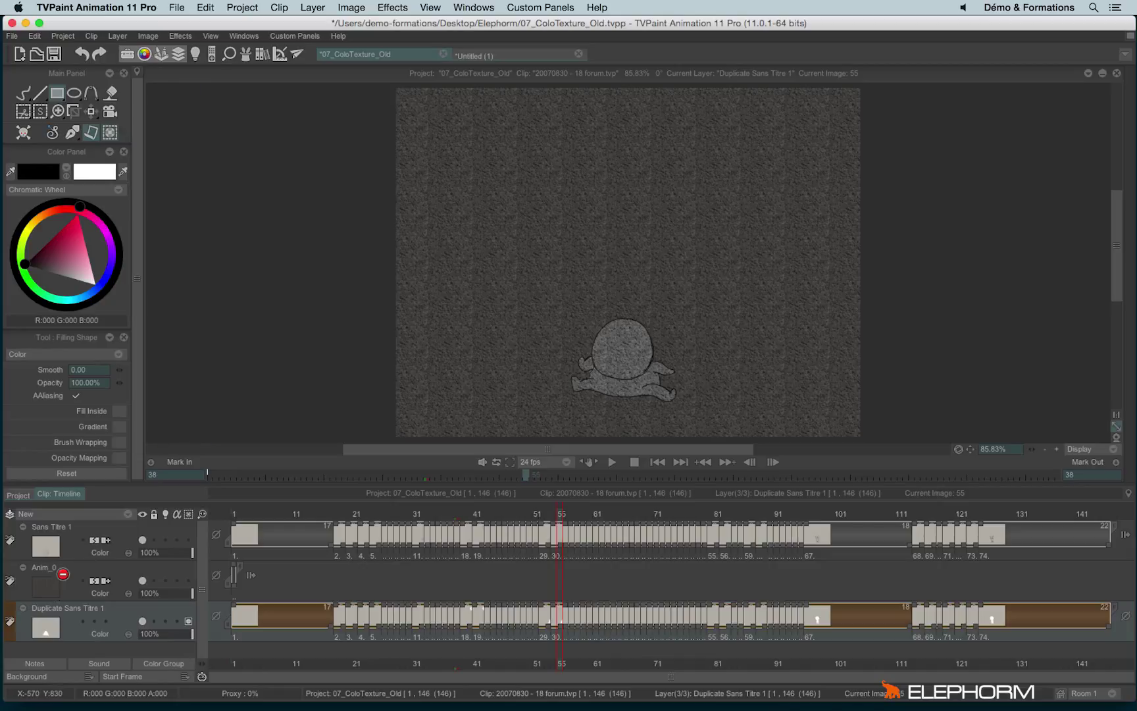
Step: Start merging Anim_0 into Duplicate Sans Titre 1, keeping the merge mode on Color
{"action": "left_click_drag", "start_coordinate": [62, 577], "coordinate": [57, 634]}
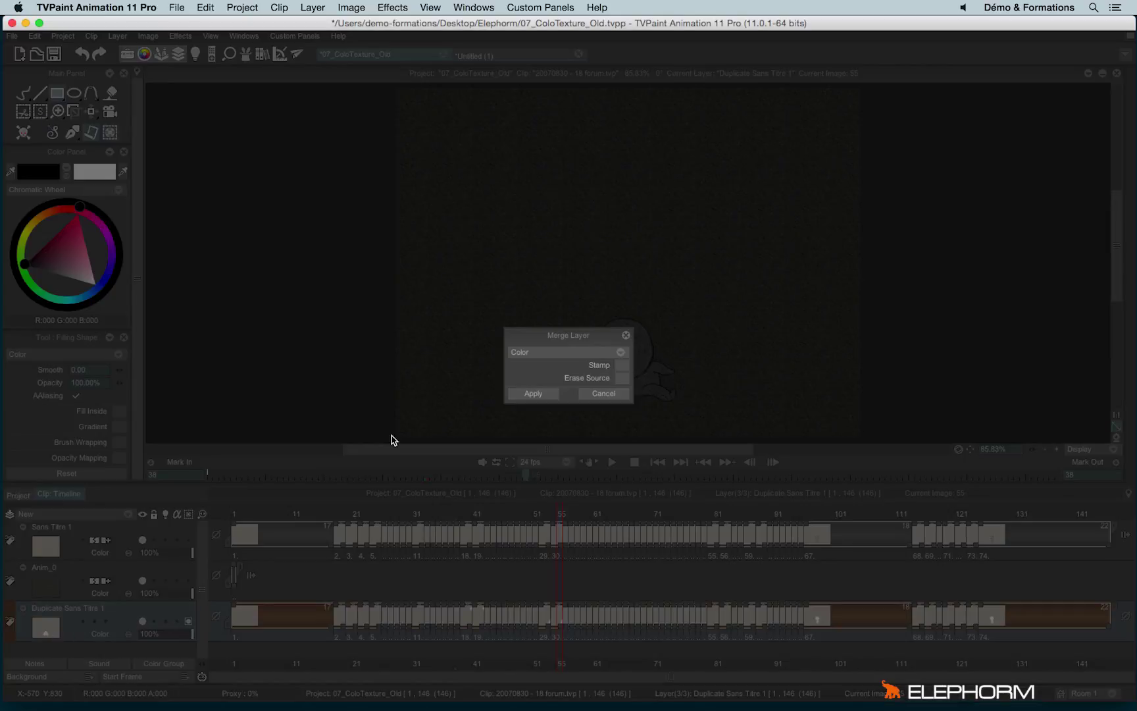
{"action": "left_click_drag", "start_coordinate": [556, 331], "coordinate": [542, 310]}
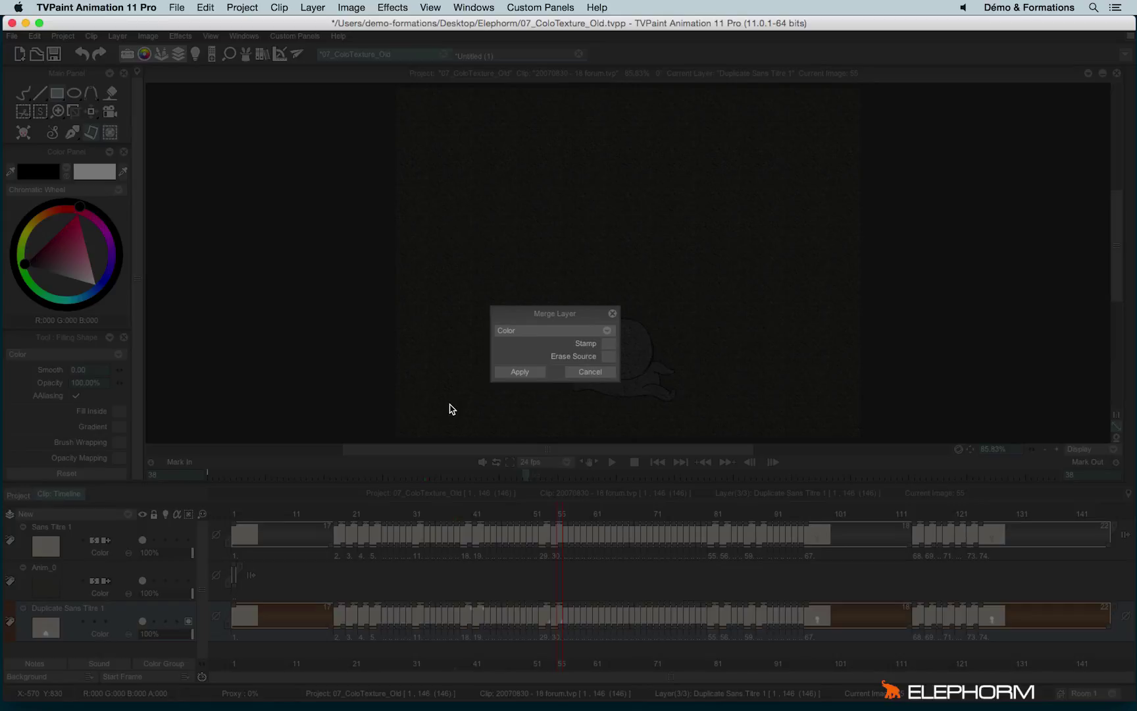
{"action": "left_click", "coordinate": [522, 331]}
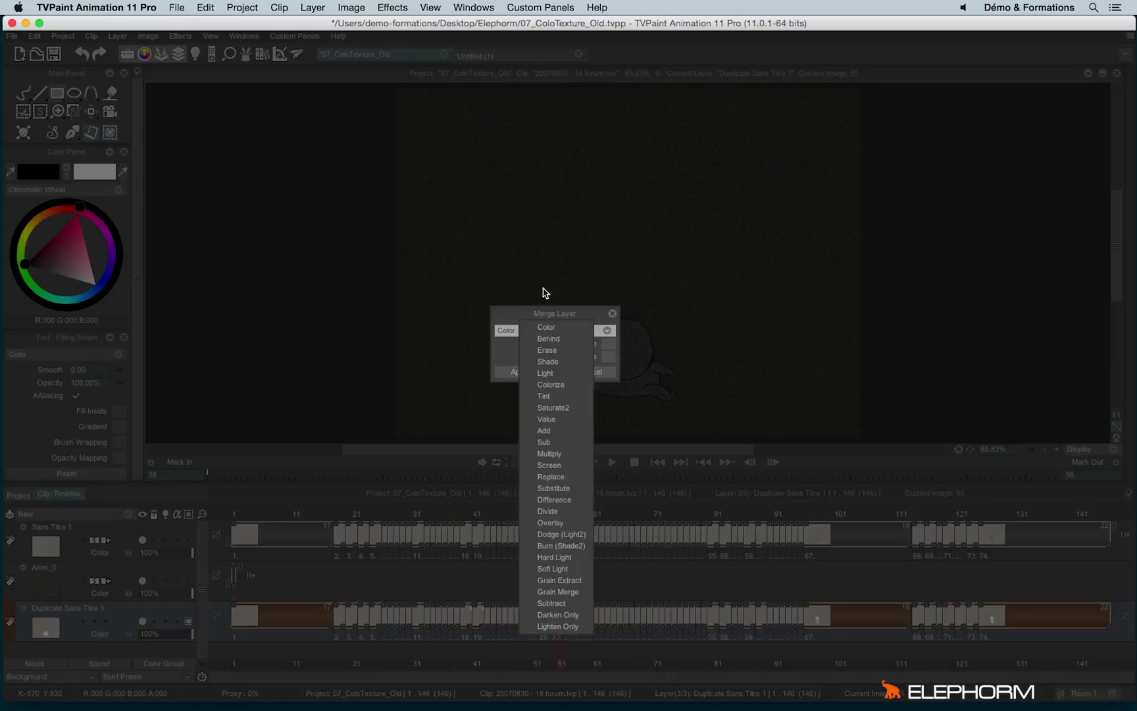
{"action": "left_click", "coordinate": [500, 333]}
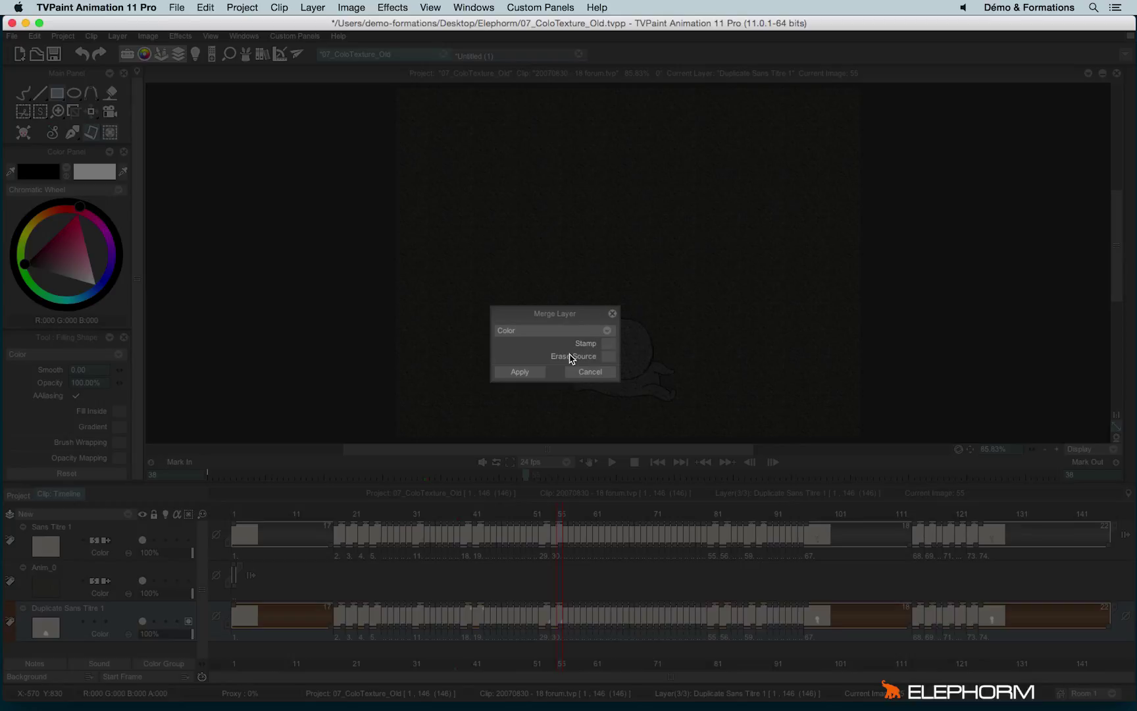
Step: Apply the Color merge and scrub the frames to review the textured character, ending at frame 55
{"action": "left_click", "coordinate": [517, 373]}
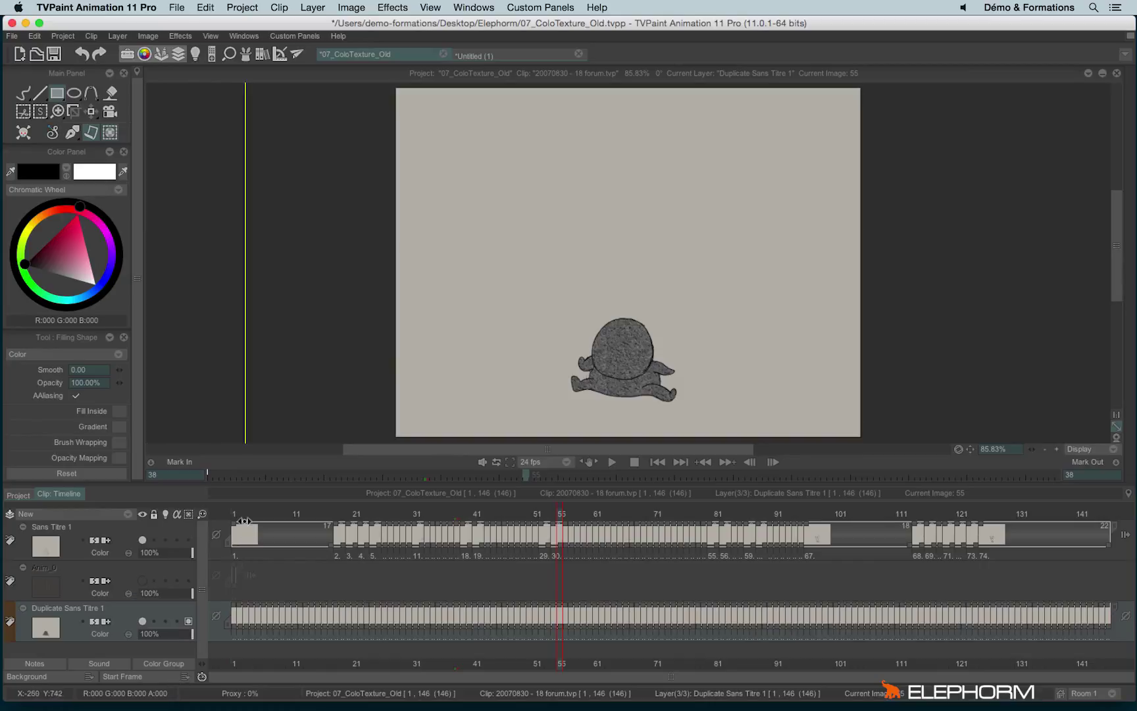
{"action": "left_click", "coordinate": [269, 514]}
{"action": "mouse_move", "coordinate": [293, 517]}
{"action": "left_mouse_down"}
{"action": "mouse_move", "coordinate": [561, 513]}
{"action": "mouse_move", "coordinate": [616, 499]}
{"action": "mouse_move", "coordinate": [839, 521]}
{"action": "left_mouse_up"}
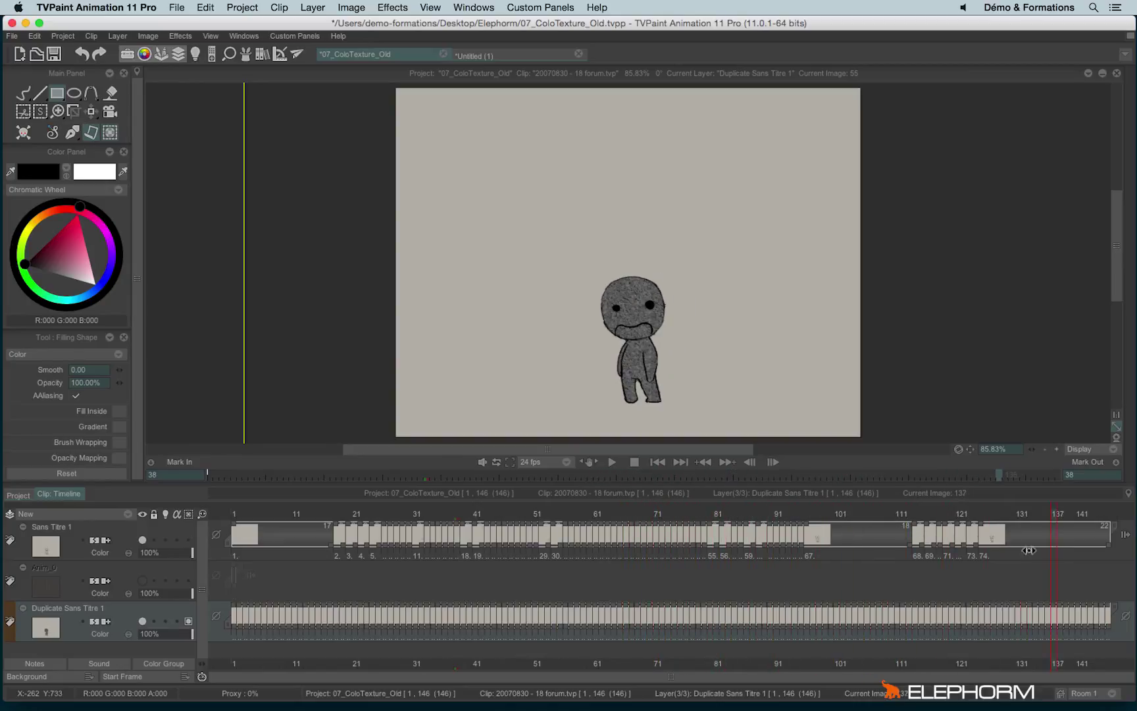
{"action": "mouse_move", "coordinate": [1019, 541]}
{"action": "left_mouse_down"}
{"action": "mouse_move", "coordinate": [483, 541]}
{"action": "mouse_move", "coordinate": [759, 538]}
{"action": "mouse_move", "coordinate": [579, 500]}
{"action": "left_mouse_up"}
{"action": "mouse_move", "coordinate": [654, 509]}
{"action": "left_mouse_down"}
{"action": "mouse_move", "coordinate": [701, 515]}
{"action": "mouse_move", "coordinate": [661, 504]}
{"action": "mouse_move", "coordinate": [562, 530]}
{"action": "left_mouse_up"}
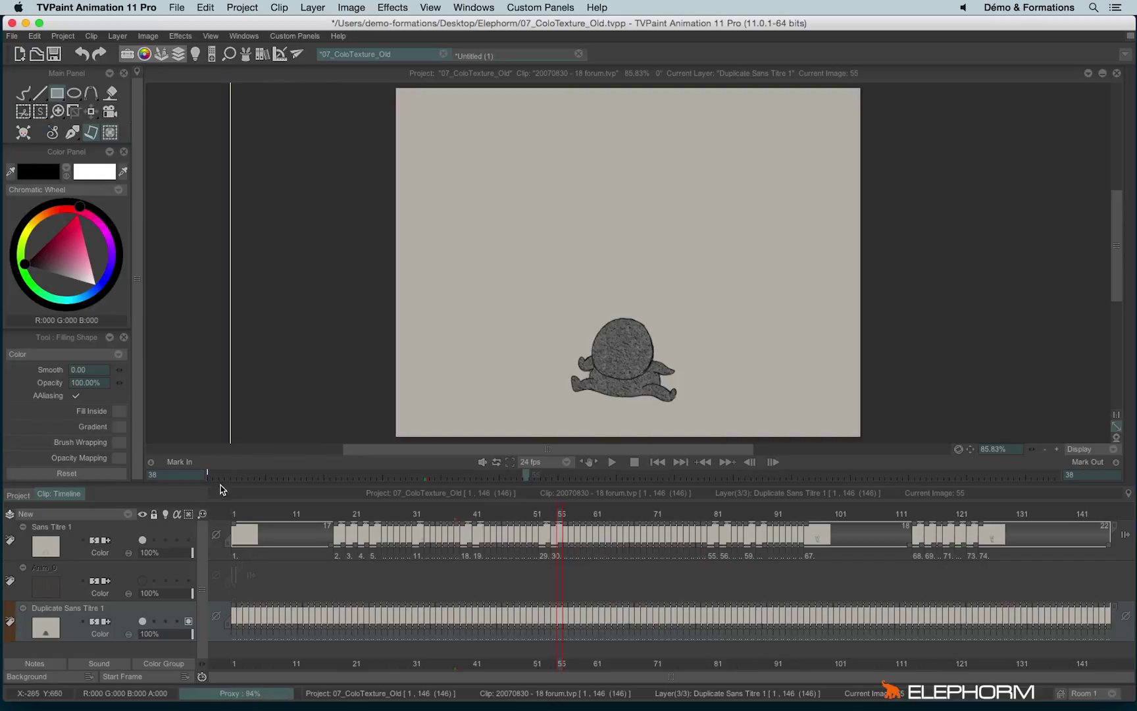
Step: At frame 1, add a new empty image to the Anim_0 layer
{"action": "left_click", "coordinate": [234, 514]}
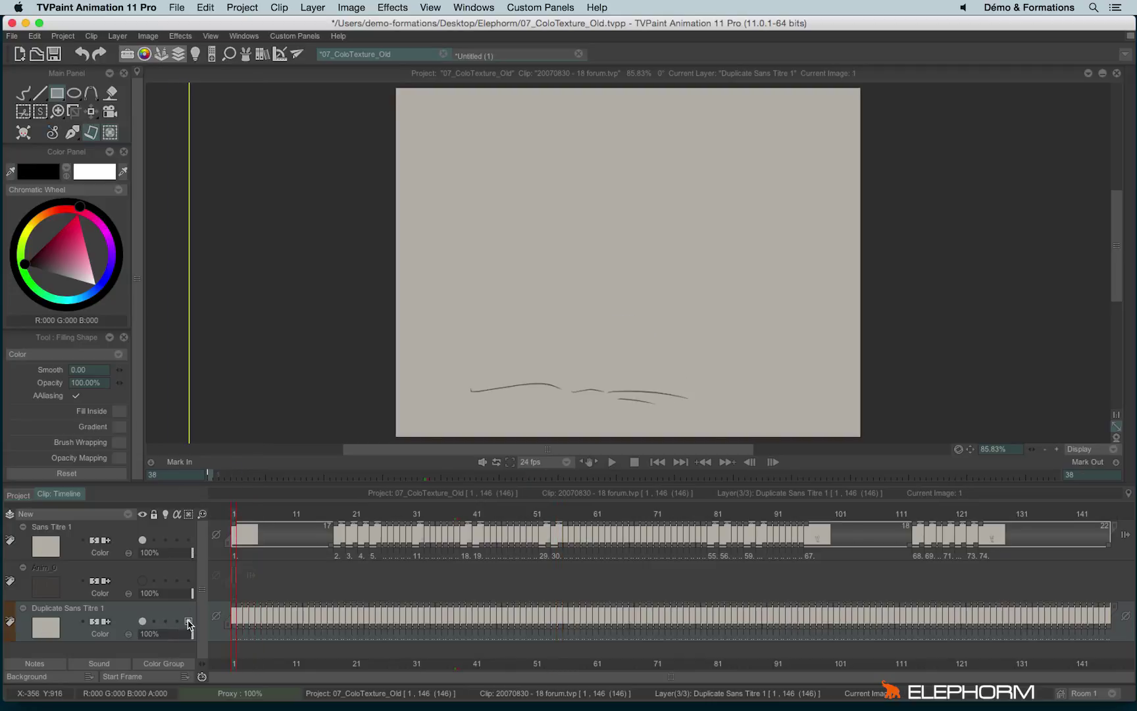
{"action": "left_click", "coordinate": [134, 586]}
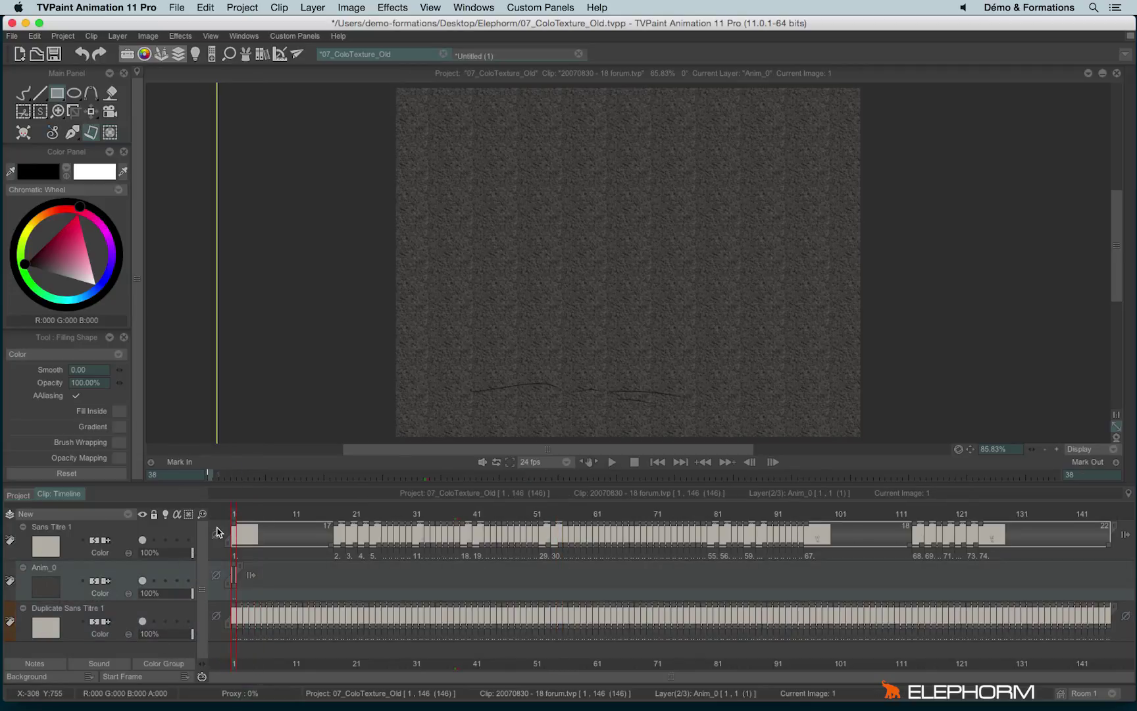
{"action": "key", "text": "Return"}
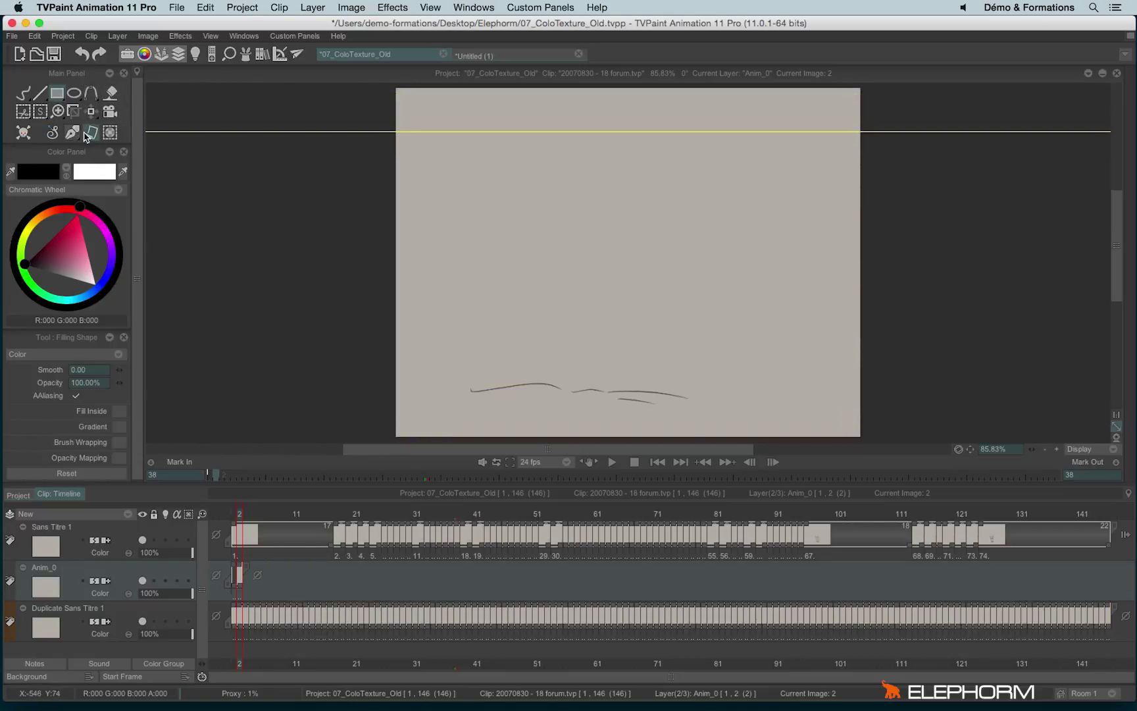
Step: Fill the image with the cement_07 texture, adjusting paper size from 146% down to 52%
{"action": "key", "text": "shift+p"}
{"action": "mouse_move", "coordinate": [399, 127]}
{"action": "left_mouse_down"}
{"action": "mouse_move", "coordinate": [399, 229]}
{"action": "mouse_move", "coordinate": [401, 125]}
{"action": "left_mouse_up"}
{"action": "left_click_drag", "start_coordinate": [248, 258], "coordinate": [333, 245]}
{"action": "left_click_drag", "start_coordinate": [447, 235], "coordinate": [459, 234]}
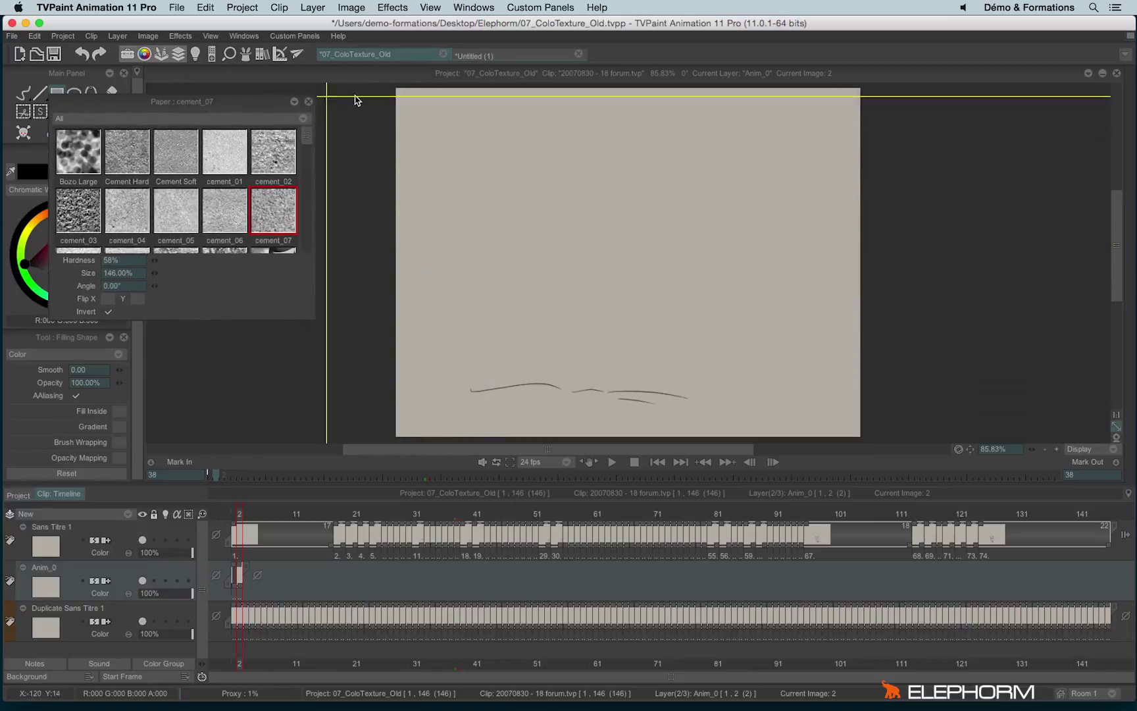
{"action": "left_click_drag", "start_coordinate": [380, 86], "coordinate": [889, 461]}
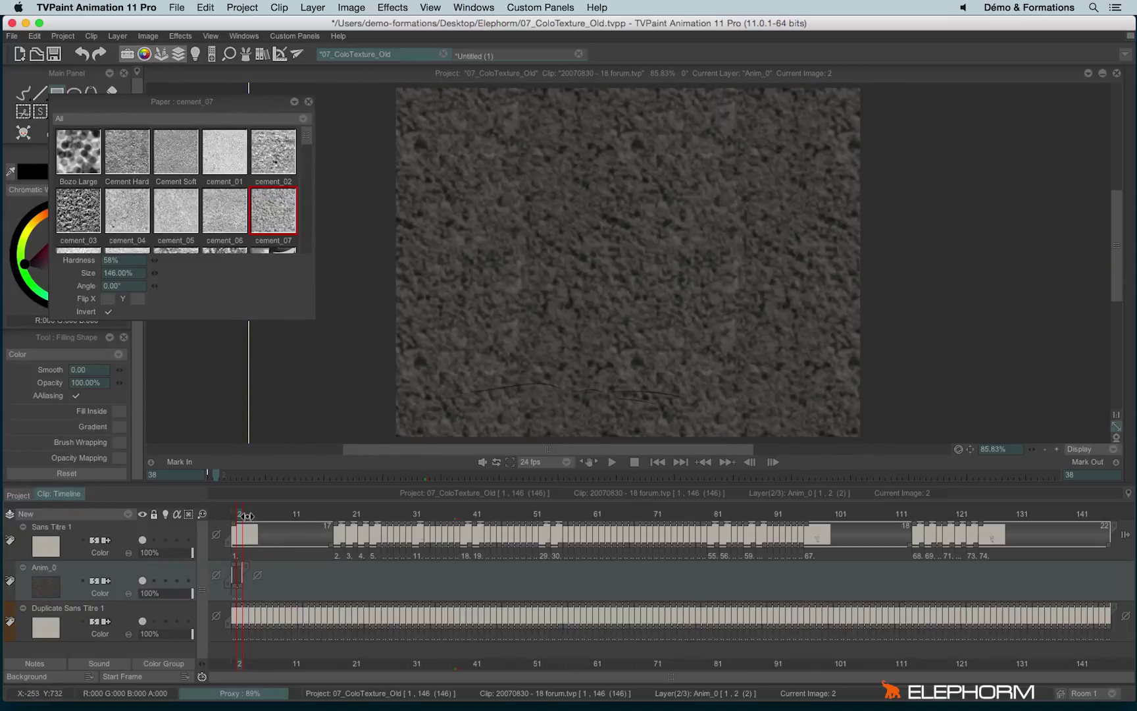
{"action": "key", "text": "Right"}
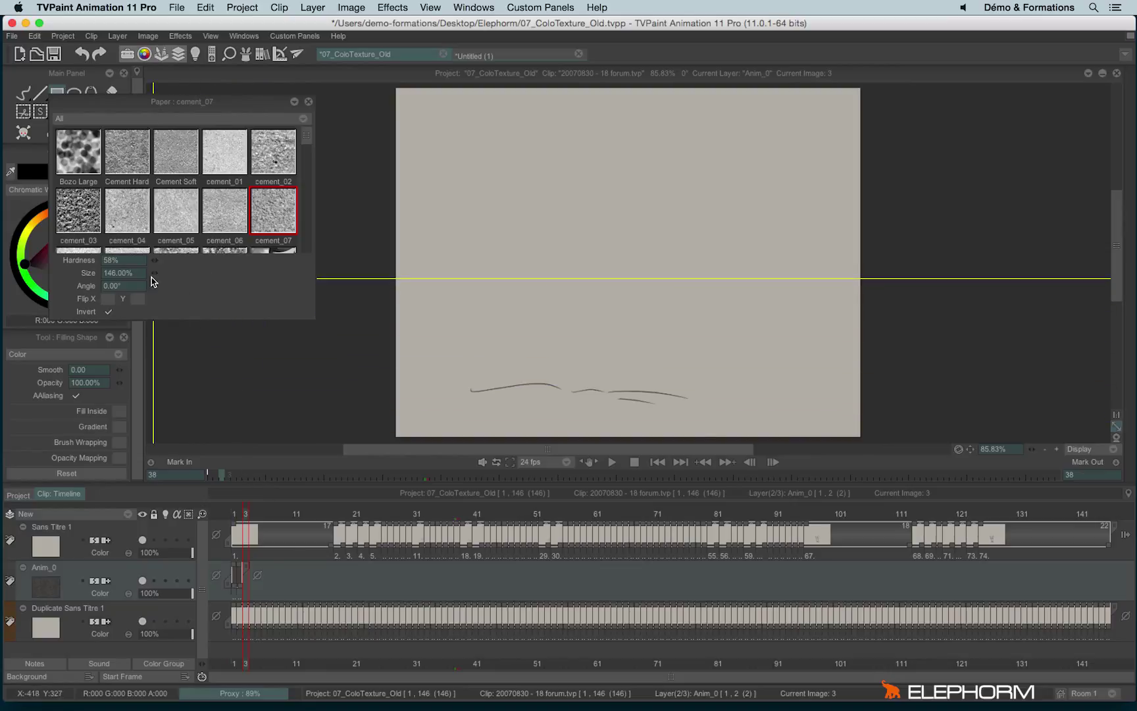
{"action": "left_click_drag", "start_coordinate": [153, 277], "coordinate": [190, 266]}
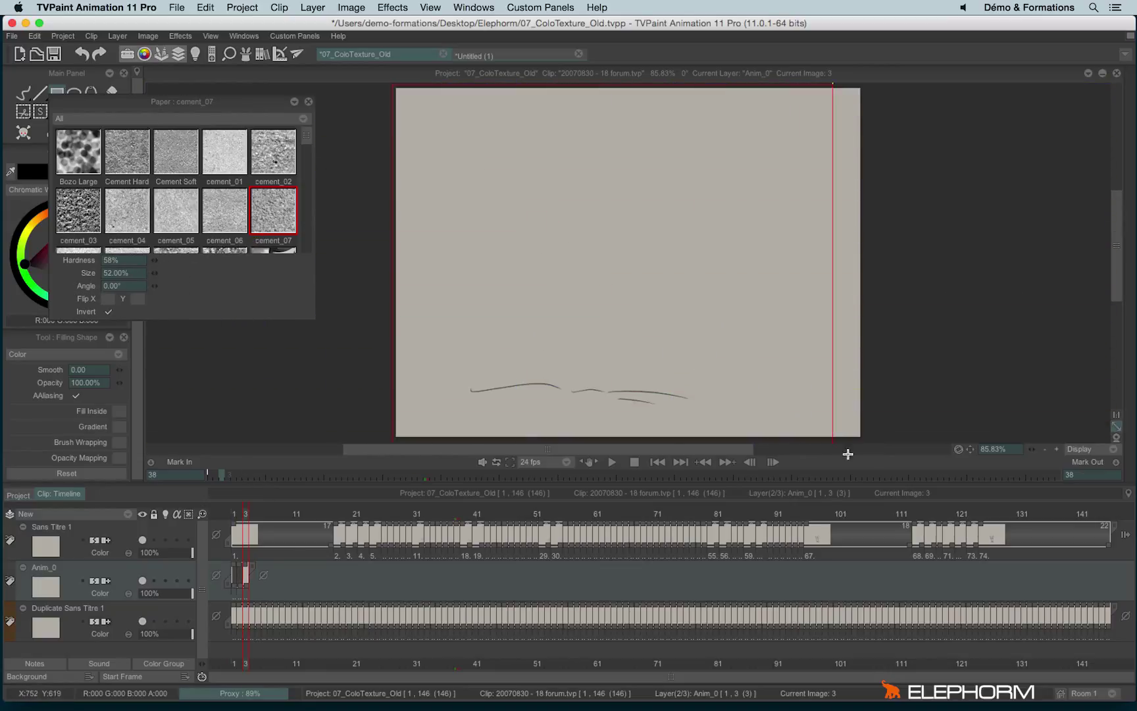
{"action": "key", "text": "Left"}
{"action": "key", "text": "Left"}
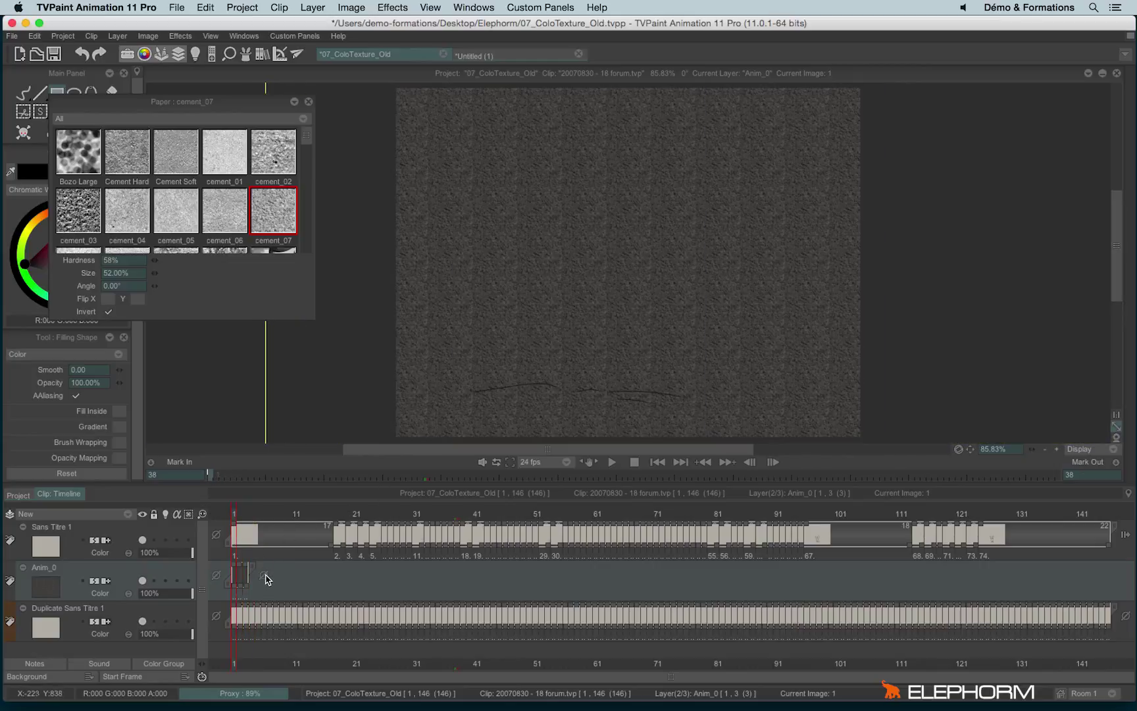
Step: Set Anim_0's post-behaviour to Loop and merge it into Duplicate Sans Titre 1
{"action": "left_click", "coordinate": [266, 577]}
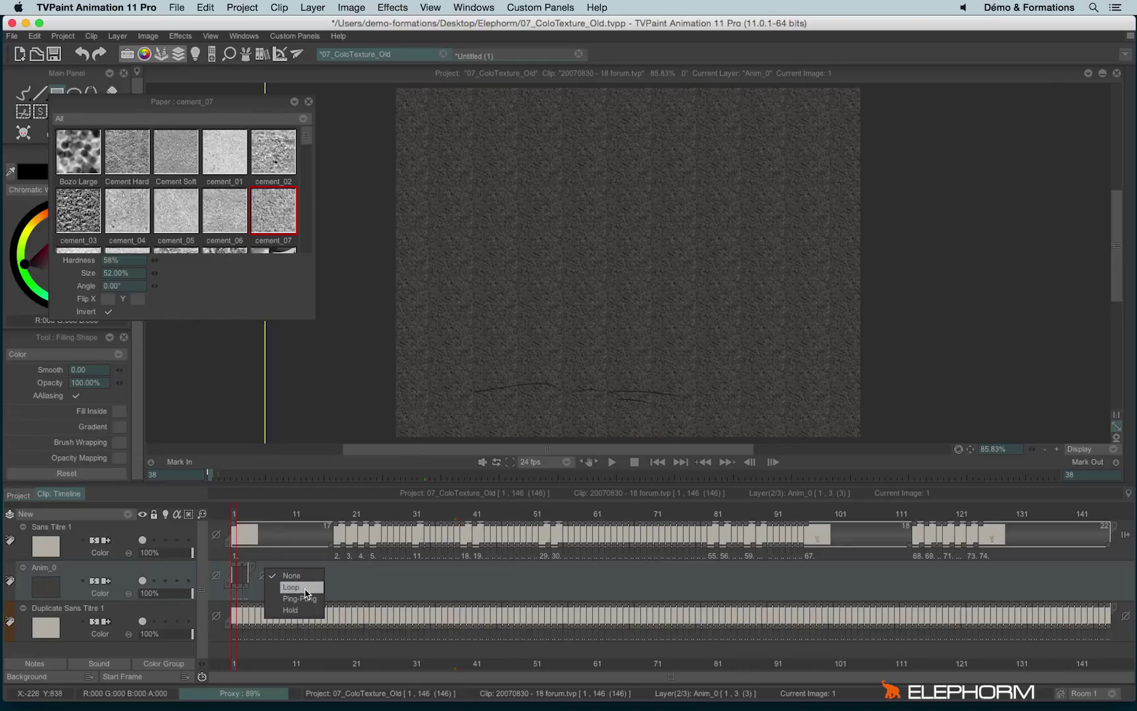
{"action": "left_click", "coordinate": [306, 588]}
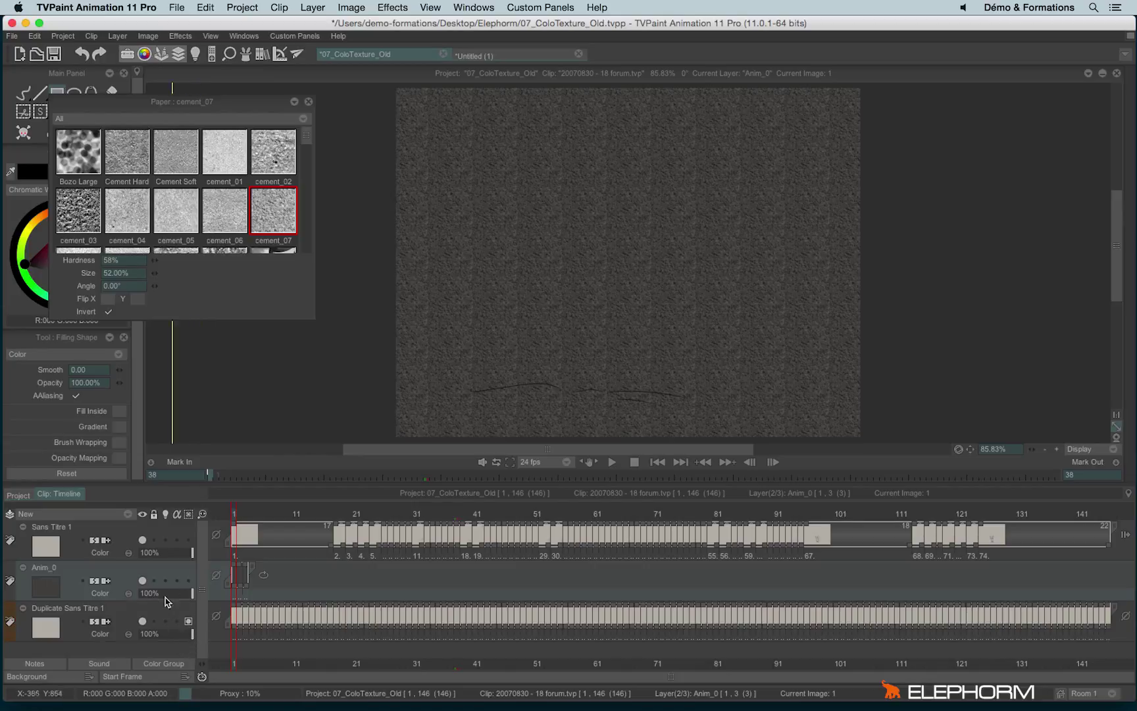
{"action": "left_click", "coordinate": [55, 603]}
{"action": "left_click", "coordinate": [103, 622]}
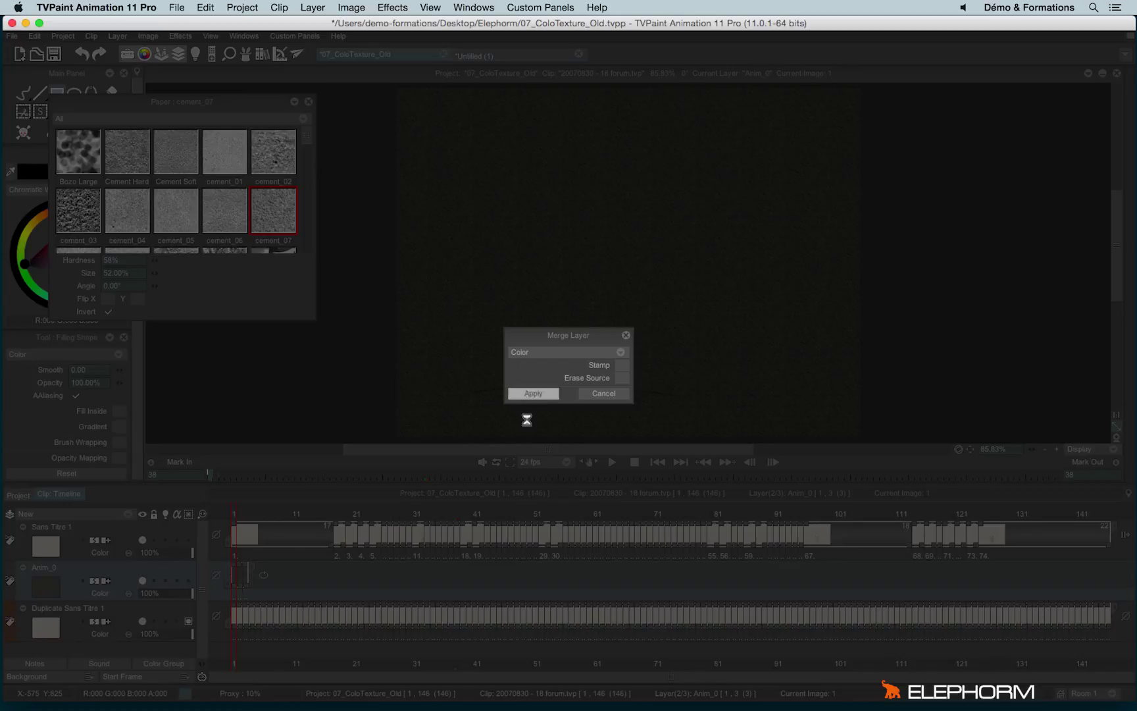
{"action": "left_click", "coordinate": [534, 393]}
Step: Hide Anim_0, then play and scrub the animation to check the character's texture
{"action": "left_click", "coordinate": [142, 581]}
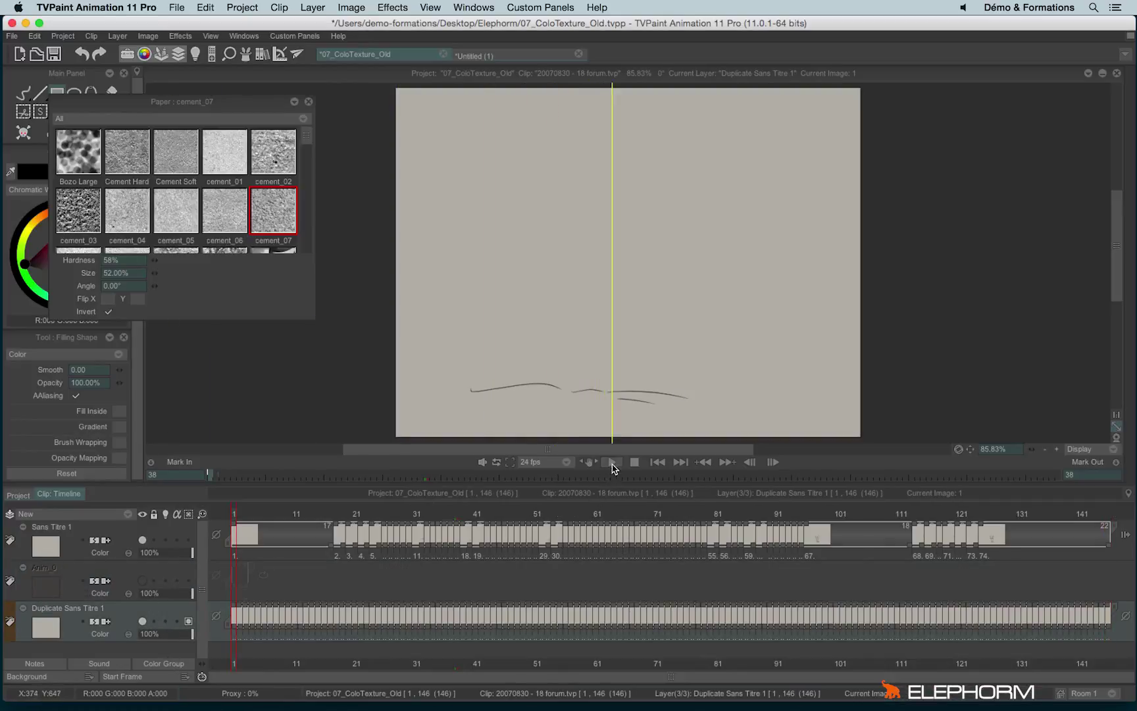
{"action": "left_click", "coordinate": [611, 462]}
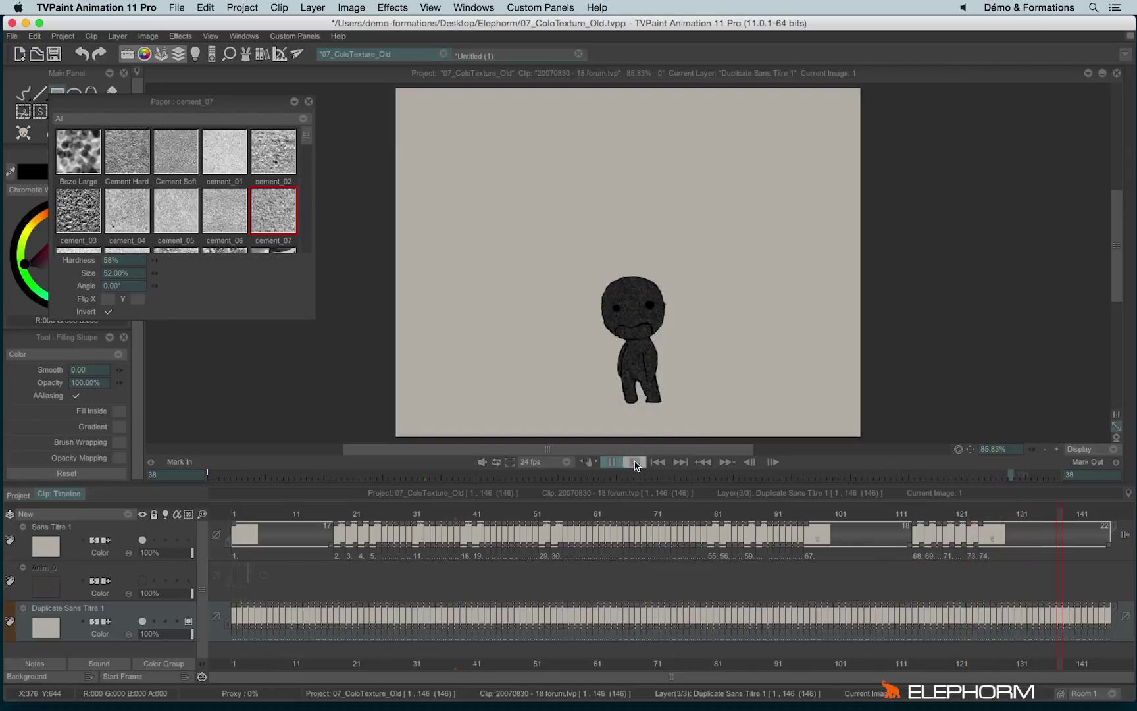
{"action": "left_click", "coordinate": [635, 462]}
{"action": "left_click_drag", "start_coordinate": [655, 515], "coordinate": [889, 548]}
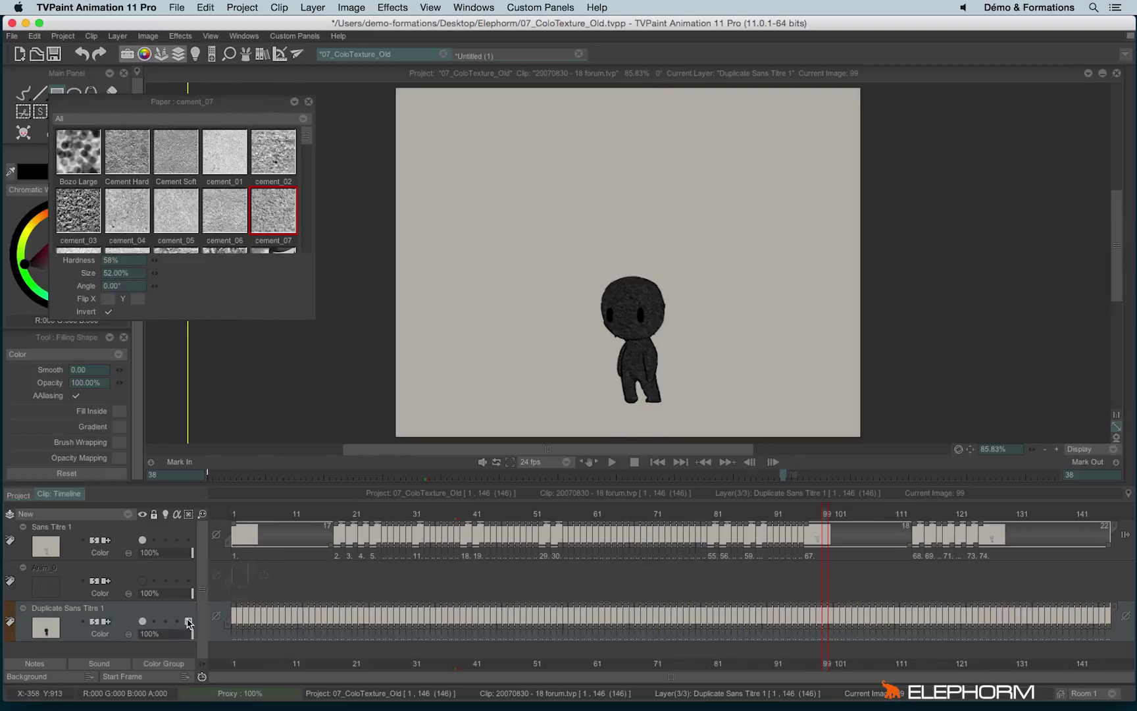
{"action": "mouse_move", "coordinate": [181, 635]}
{"action": "left_mouse_down"}
{"action": "mouse_move", "coordinate": [165, 634]}
{"action": "mouse_move", "coordinate": [199, 635]}
{"action": "mouse_move", "coordinate": [157, 636]}
{"action": "mouse_move", "coordinate": [196, 638]}
{"action": "left_mouse_up"}
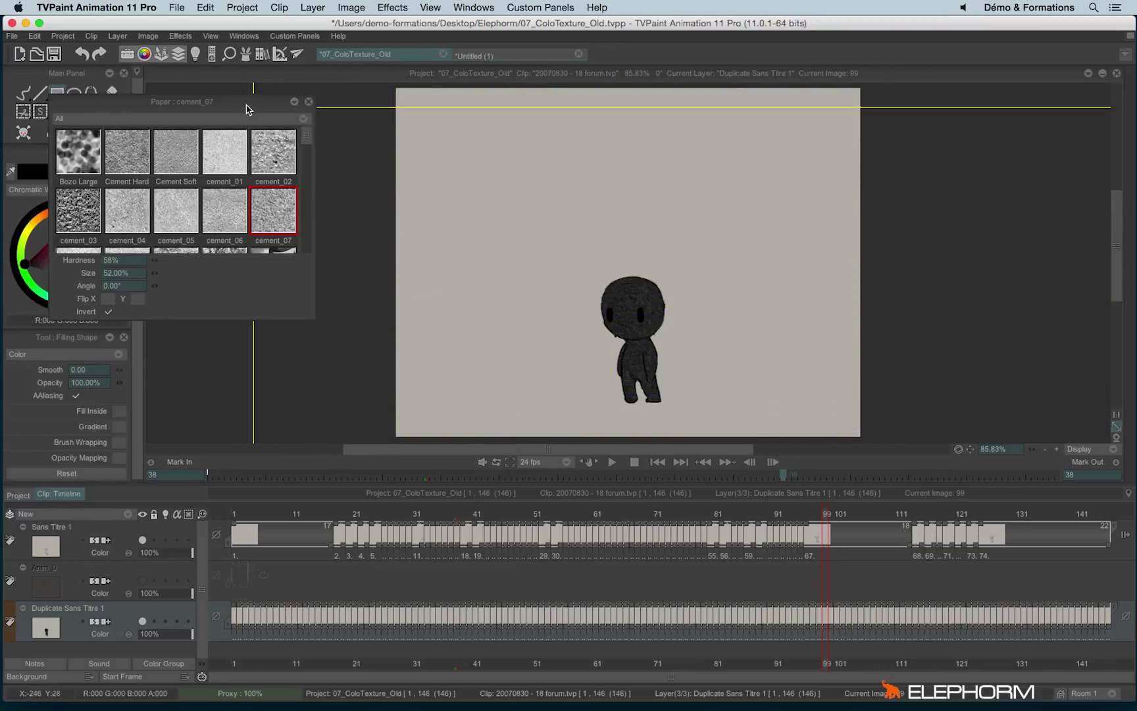
Step: Fill the character red on all images of Duplicate Sans Titre 1 with preserve alpha
{"action": "left_click", "coordinate": [308, 102]}
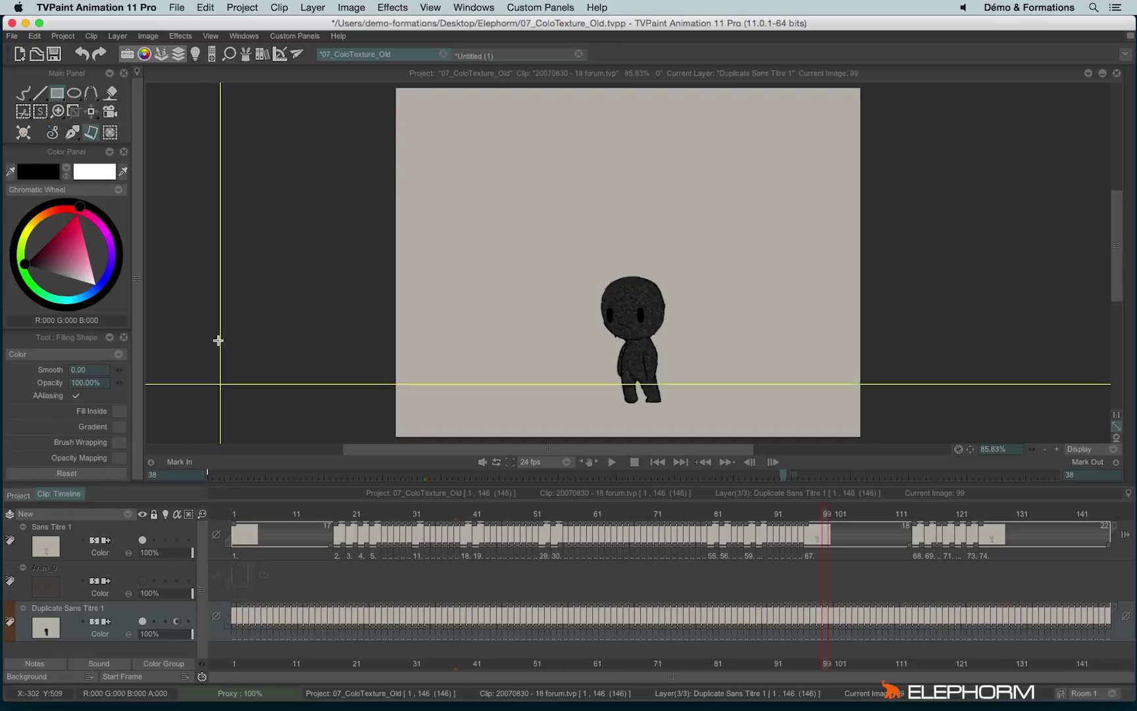
{"action": "left_click", "coordinate": [82, 212]}
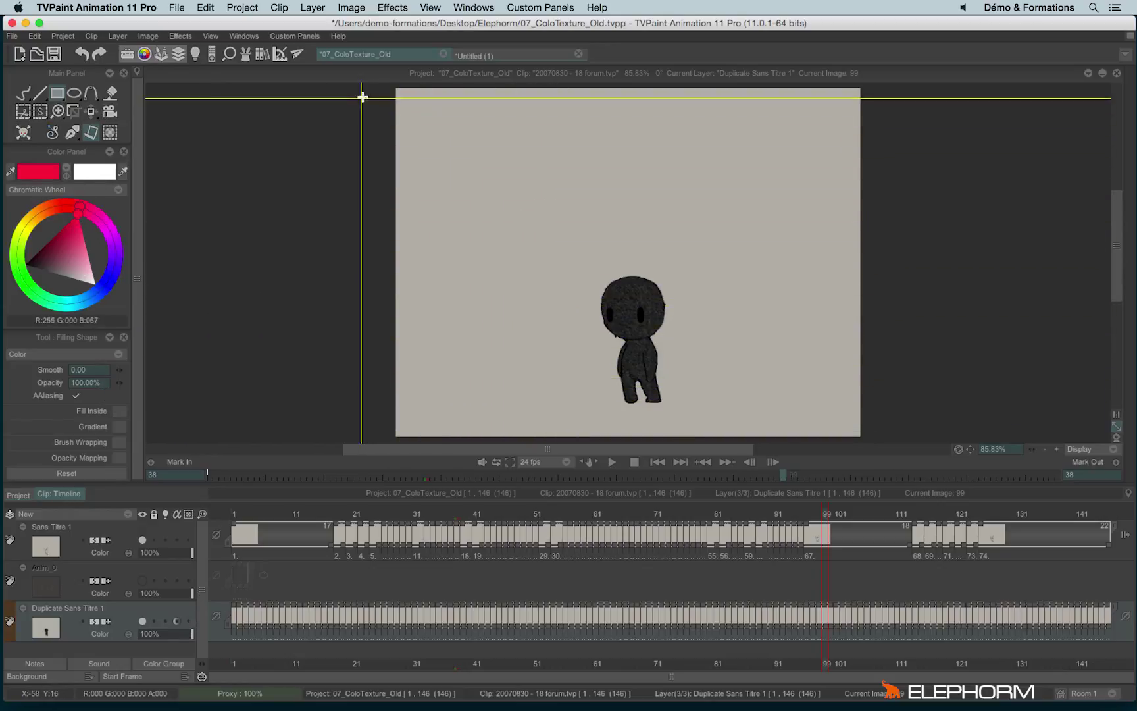
{"action": "left_click_drag", "start_coordinate": [376, 88], "coordinate": [874, 426]}
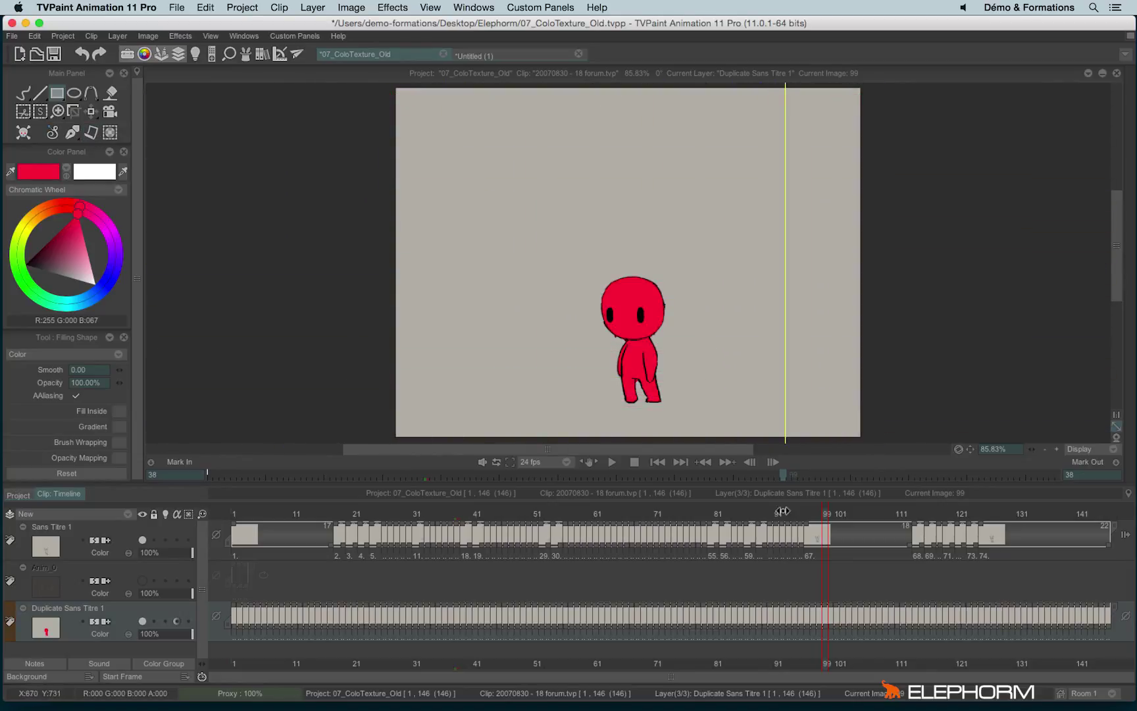
{"action": "left_click", "coordinate": [693, 638]}
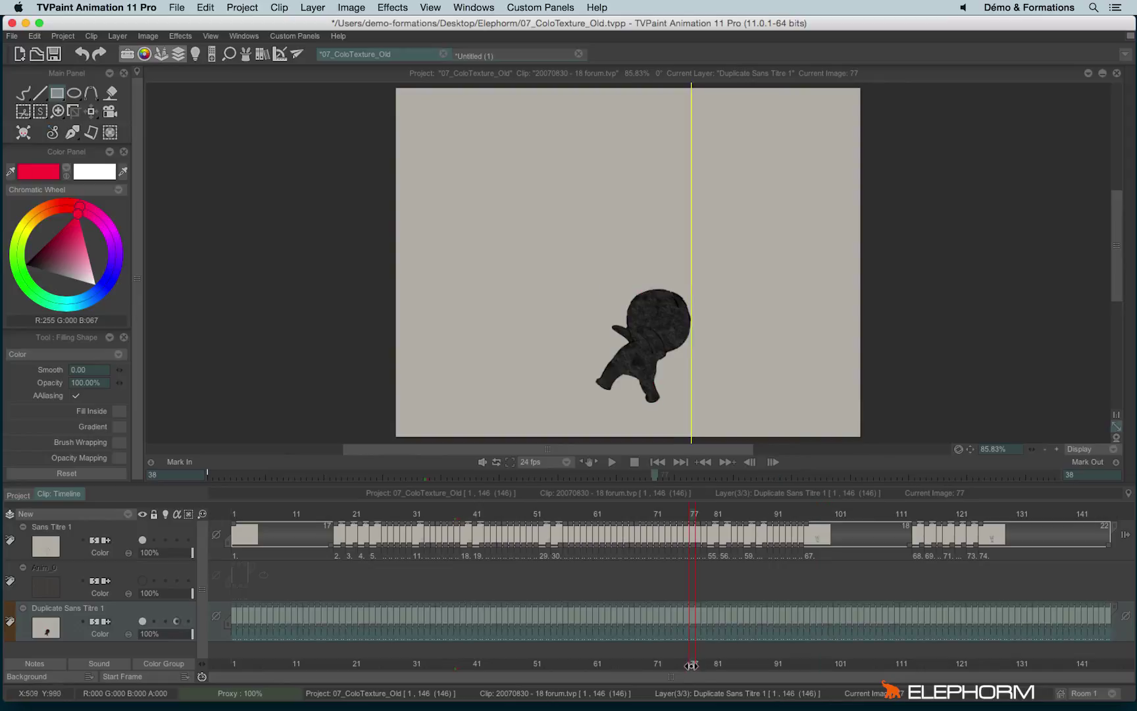
{"action": "left_click", "coordinate": [625, 406]}
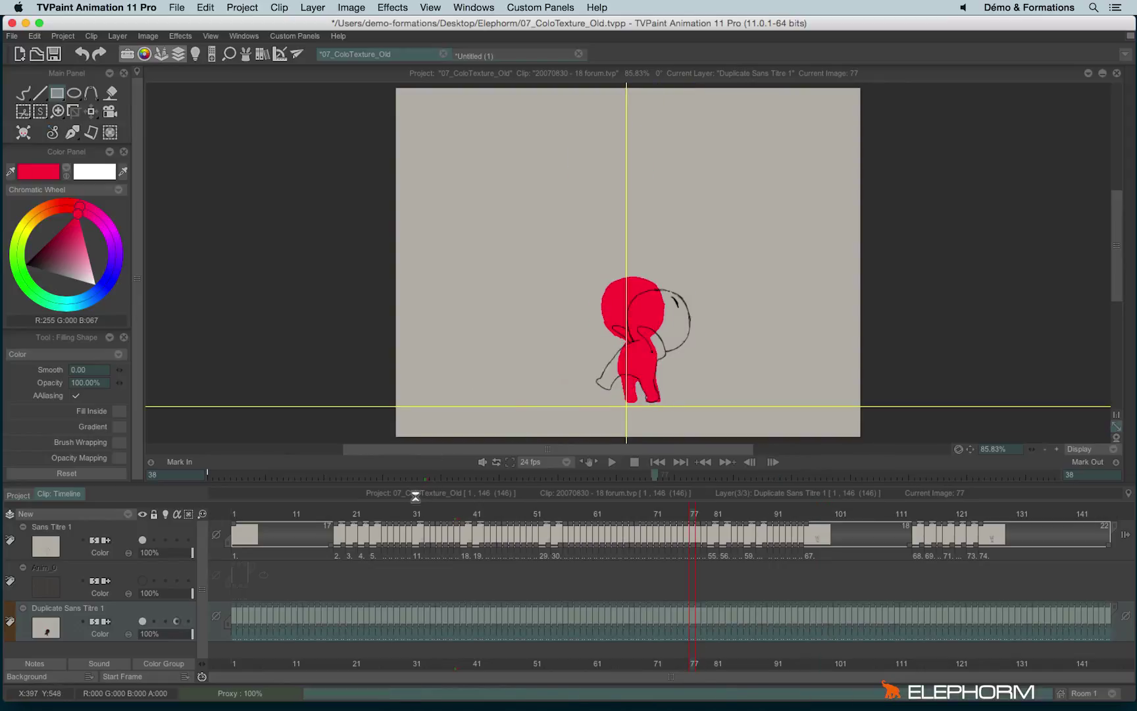
Step: Clear the image selection and scrub through the frames to check the red fill
{"action": "left_click", "coordinate": [252, 513]}
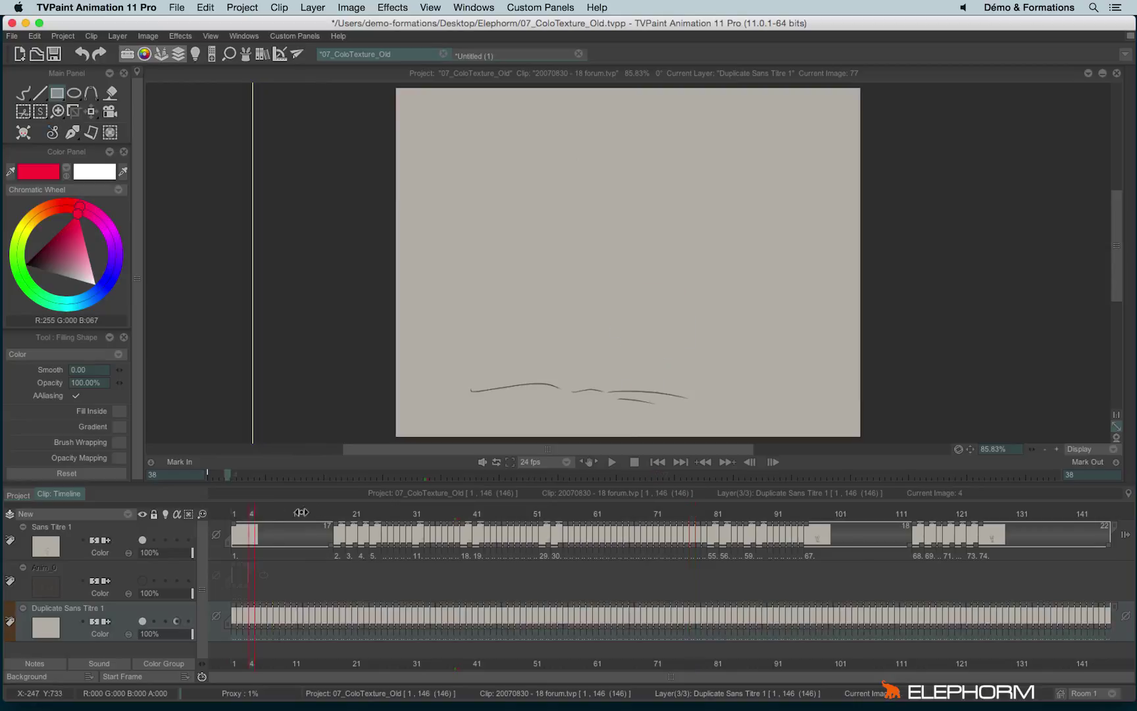
{"action": "mouse_move", "coordinate": [314, 512]}
{"action": "left_mouse_down"}
{"action": "mouse_move", "coordinate": [761, 513]}
{"action": "mouse_move", "coordinate": [985, 533]}
{"action": "left_mouse_up"}
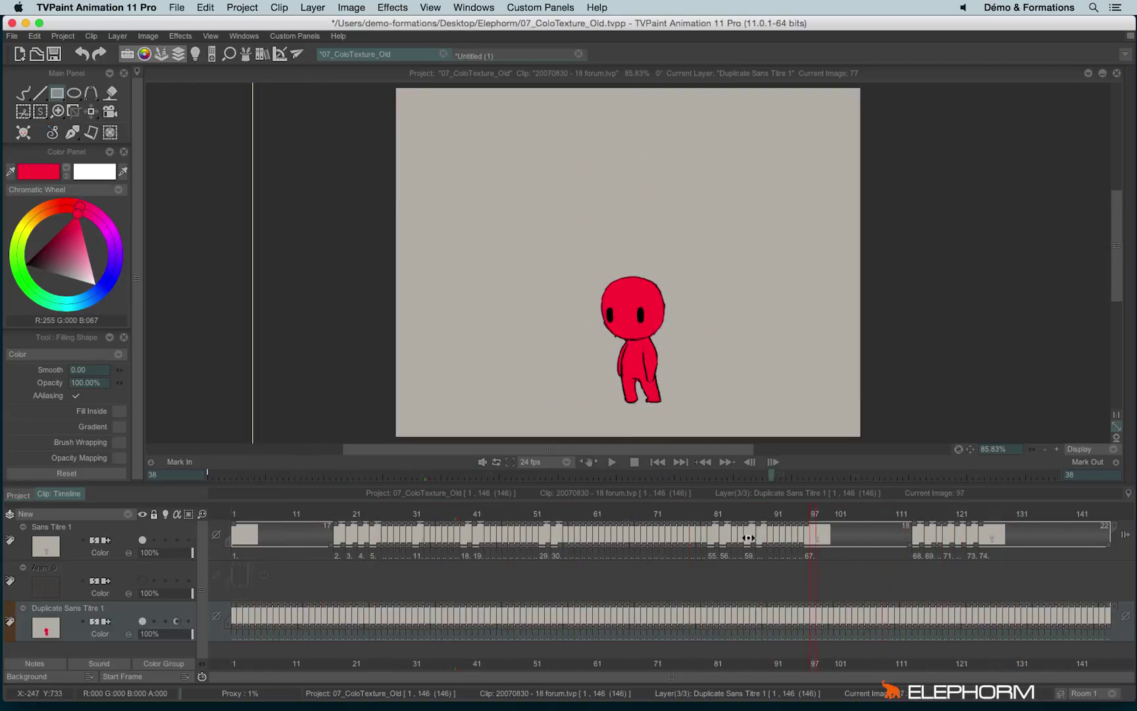
{"action": "left_click_drag", "start_coordinate": [739, 536], "coordinate": [571, 545]}
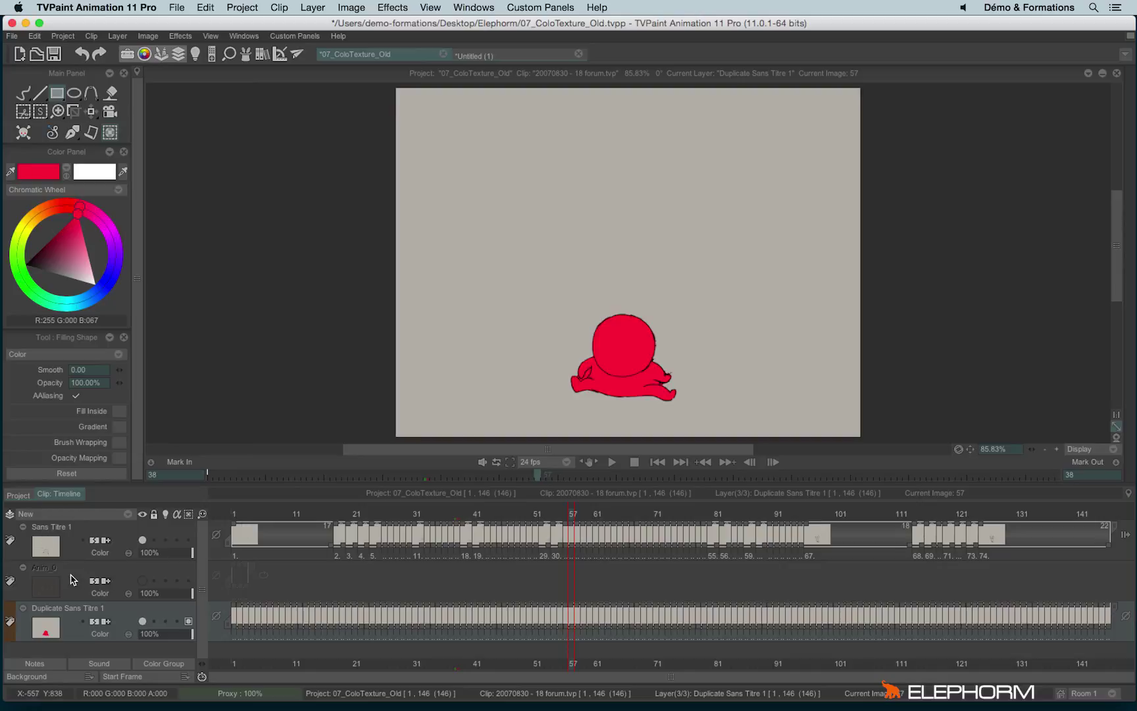
Step: Abandon the layer merge and load the 08_StampMode.tvpp project
{"action": "left_click_drag", "start_coordinate": [73, 579], "coordinate": [67, 612]}
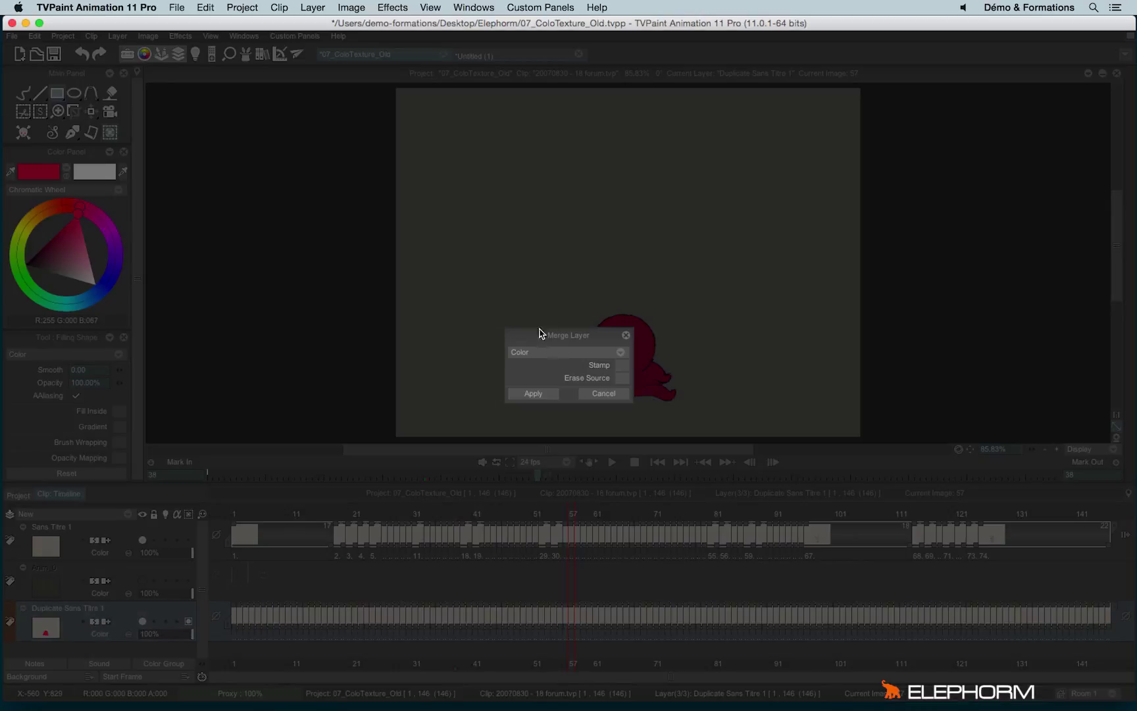
{"action": "left_click", "coordinate": [626, 337]}
{"action": "key", "text": "ctrl+o"}
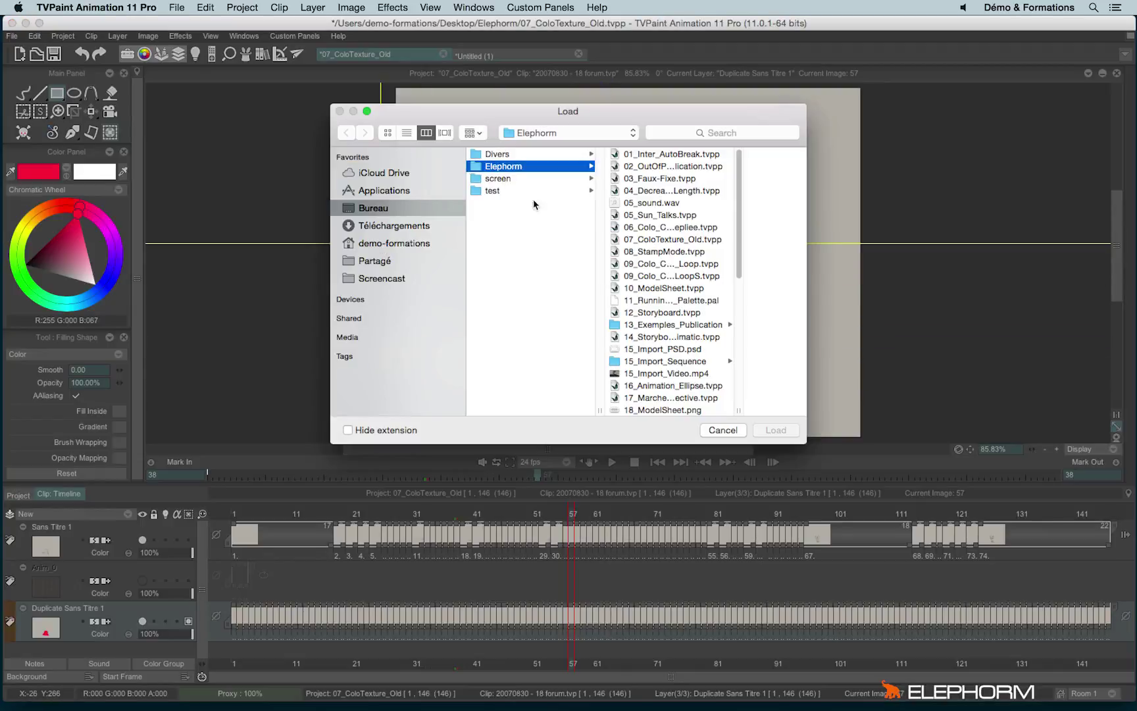
{"action": "left_click", "coordinate": [672, 252]}
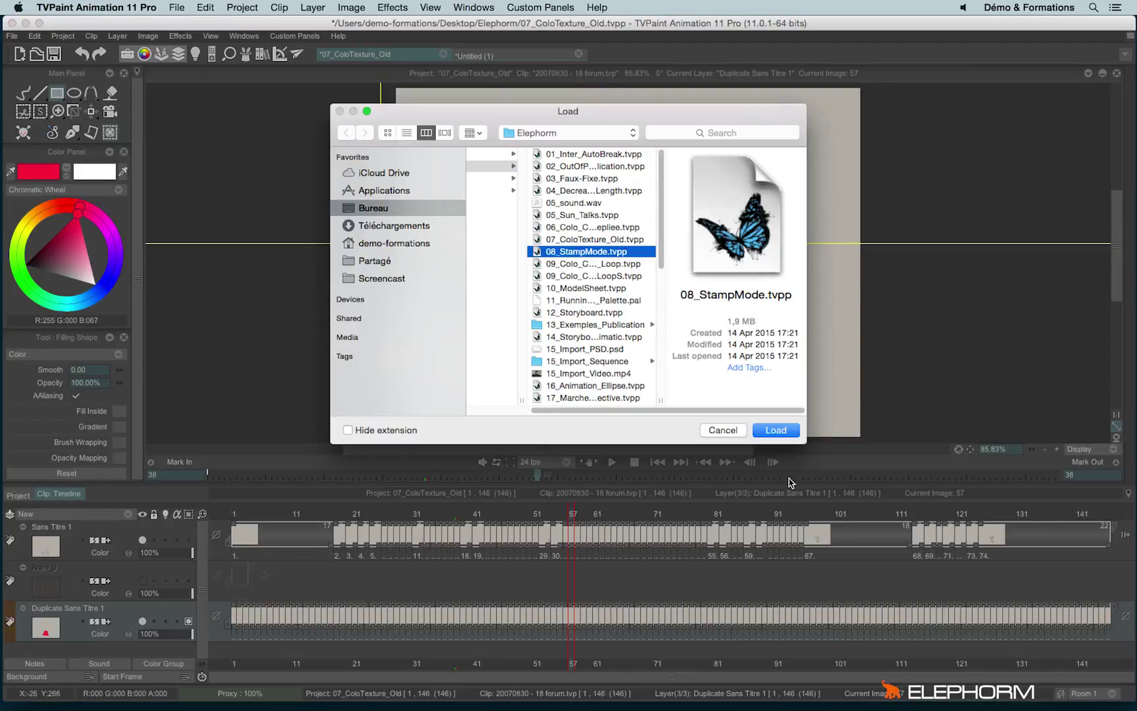
{"action": "left_click", "coordinate": [777, 431]}
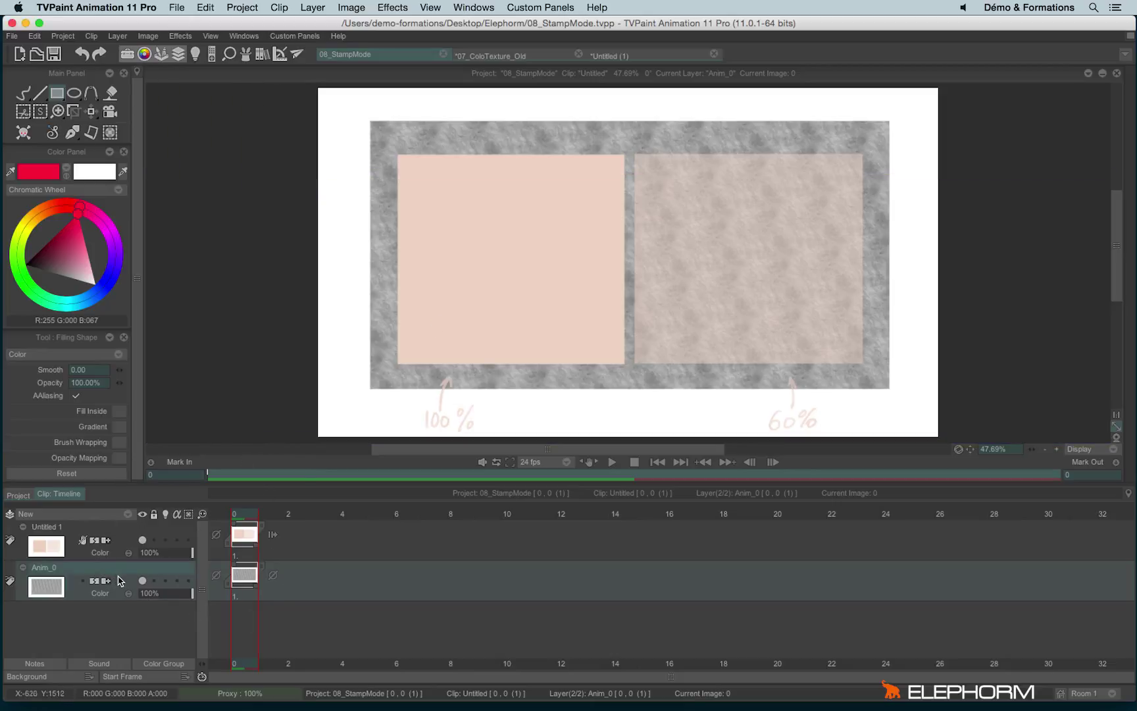
Step: Merge the Anim_0 stone texture into the Untitled 1 squares layer with Stamp on
{"action": "left_click", "coordinate": [122, 572]}
{"action": "key", "text": "Up"}
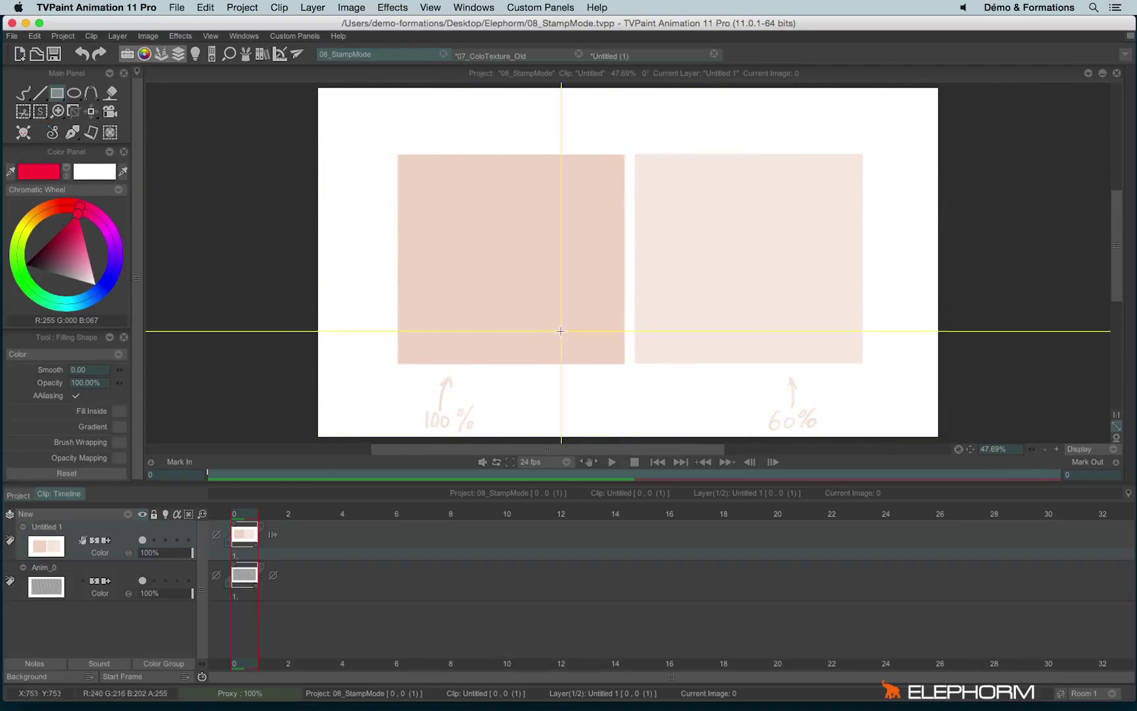
{"action": "left_click", "coordinate": [72, 587]}
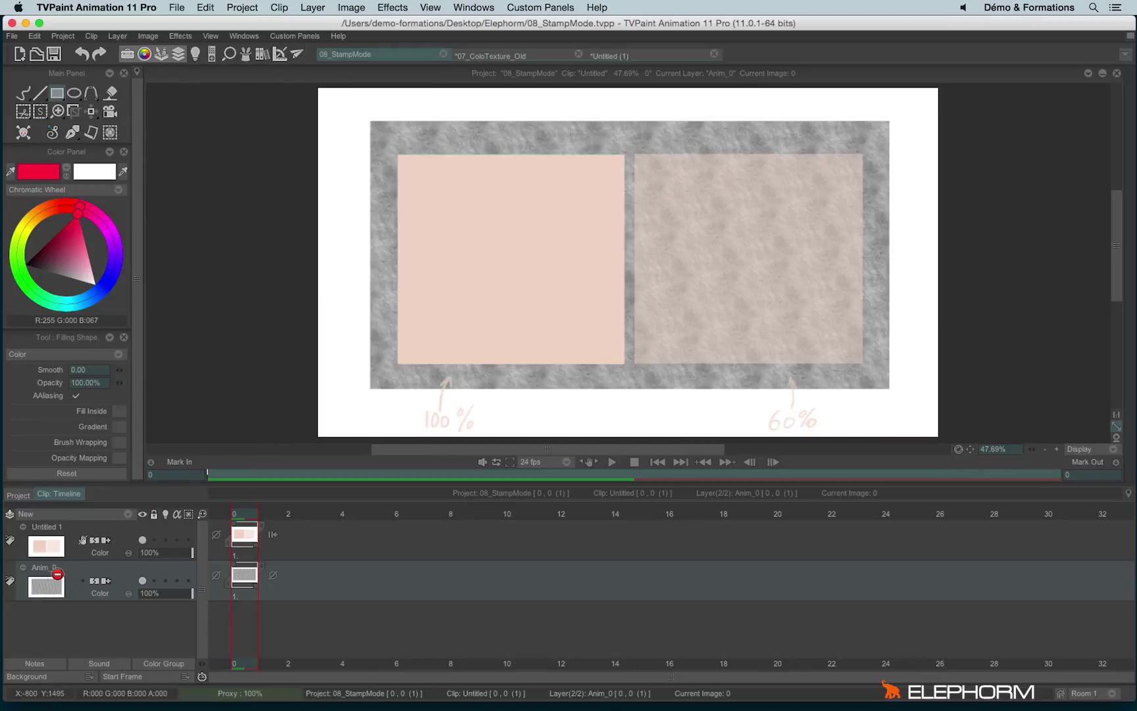
{"action": "left_click", "coordinate": [66, 537]}
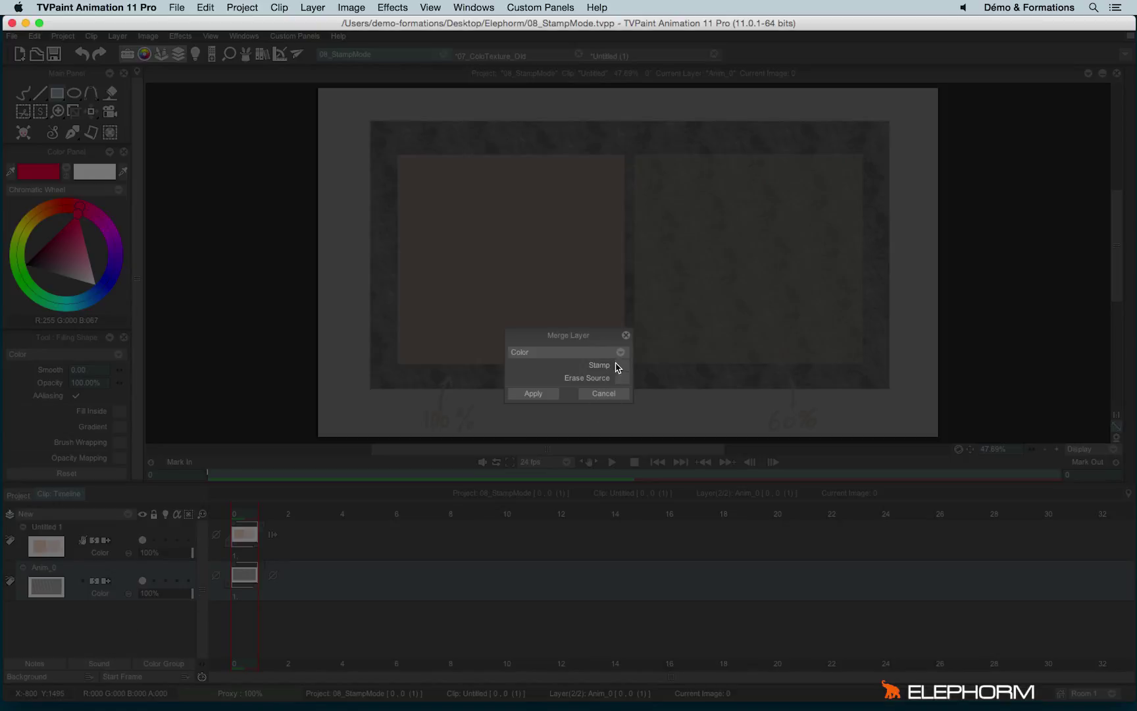
{"action": "left_click", "coordinate": [621, 366]}
{"action": "left_click", "coordinate": [549, 394]}
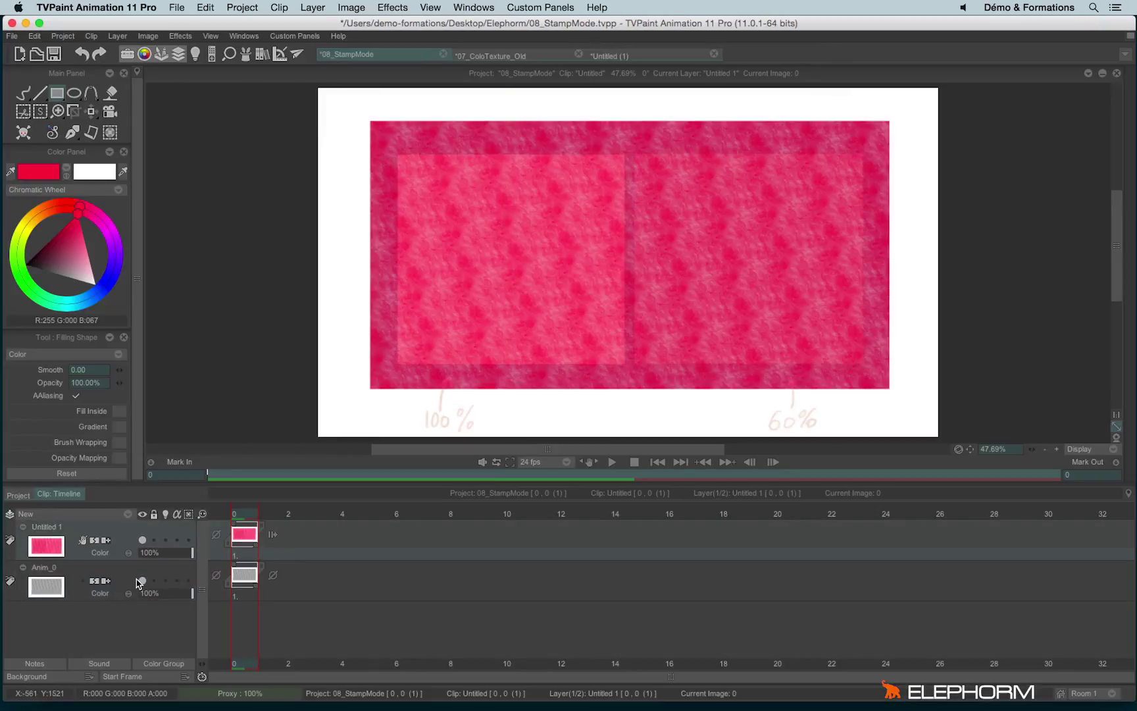
Step: Toggle Anim_0 visibility to compare the stamped result, then undo the stamp merge
{"action": "left_click", "coordinate": [140, 582]}
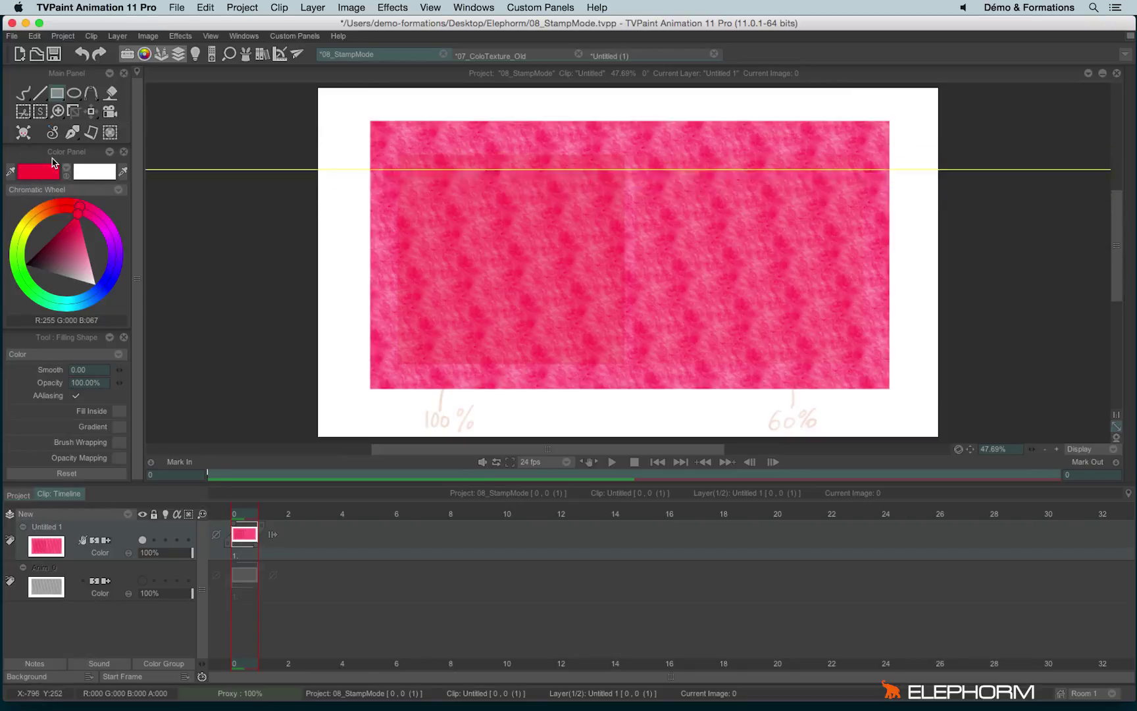
{"action": "left_click", "coordinate": [142, 581]}
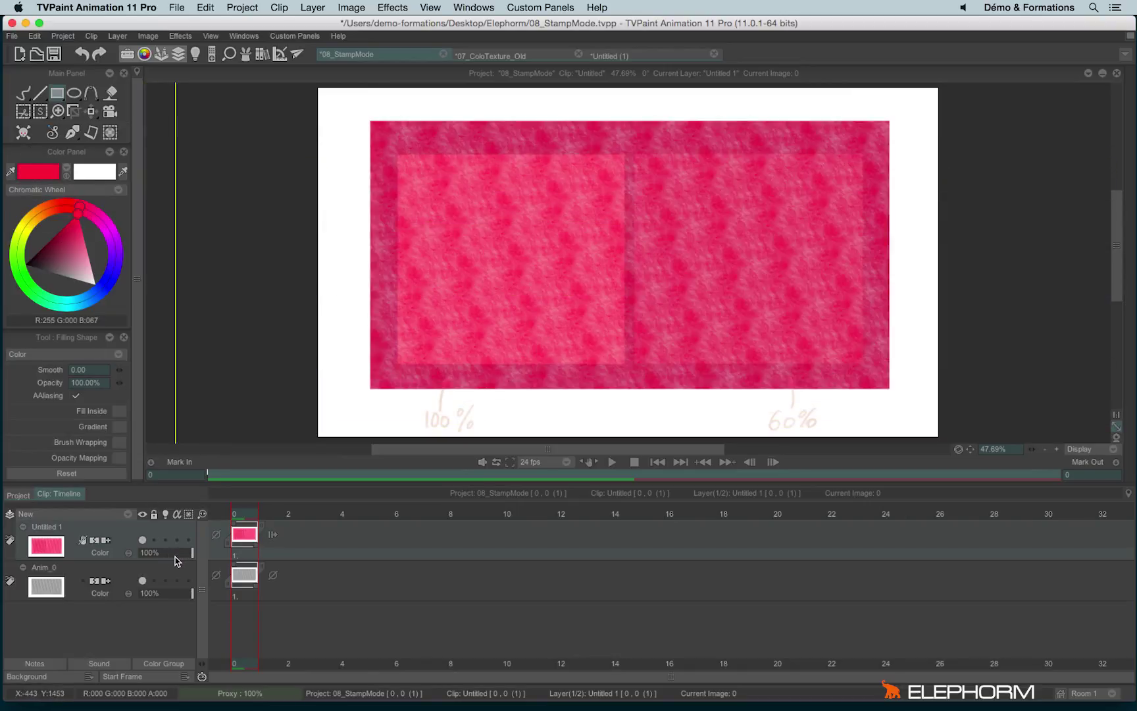
{"action": "key", "text": "ctrl+z"}
Step: Merge Anim_0 onto Untitled 1 with Stamp off, then hide Anim_0
{"action": "left_click", "coordinate": [79, 587]}
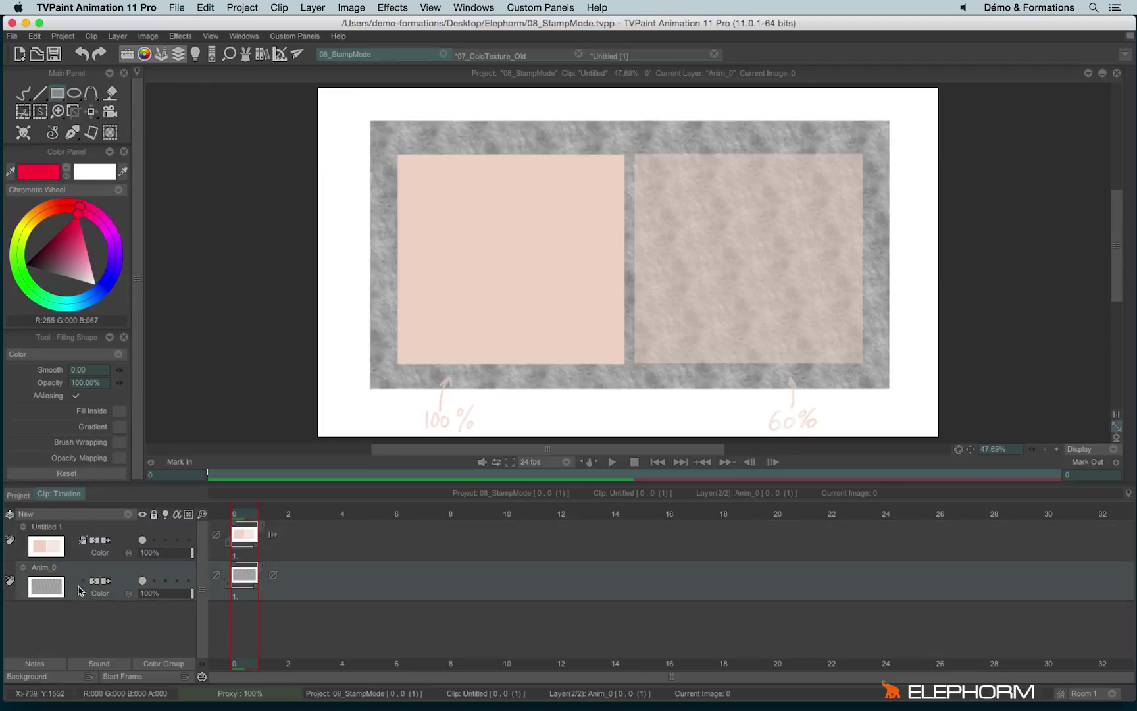
{"action": "mouse_move", "coordinate": [79, 577]}
{"action": "left_mouse_down"}
{"action": "mouse_move", "coordinate": [84, 530]}
{"action": "mouse_move", "coordinate": [152, 536]}
{"action": "left_mouse_up"}
{"action": "left_click", "coordinate": [622, 366]}
{"action": "left_click", "coordinate": [530, 394]}
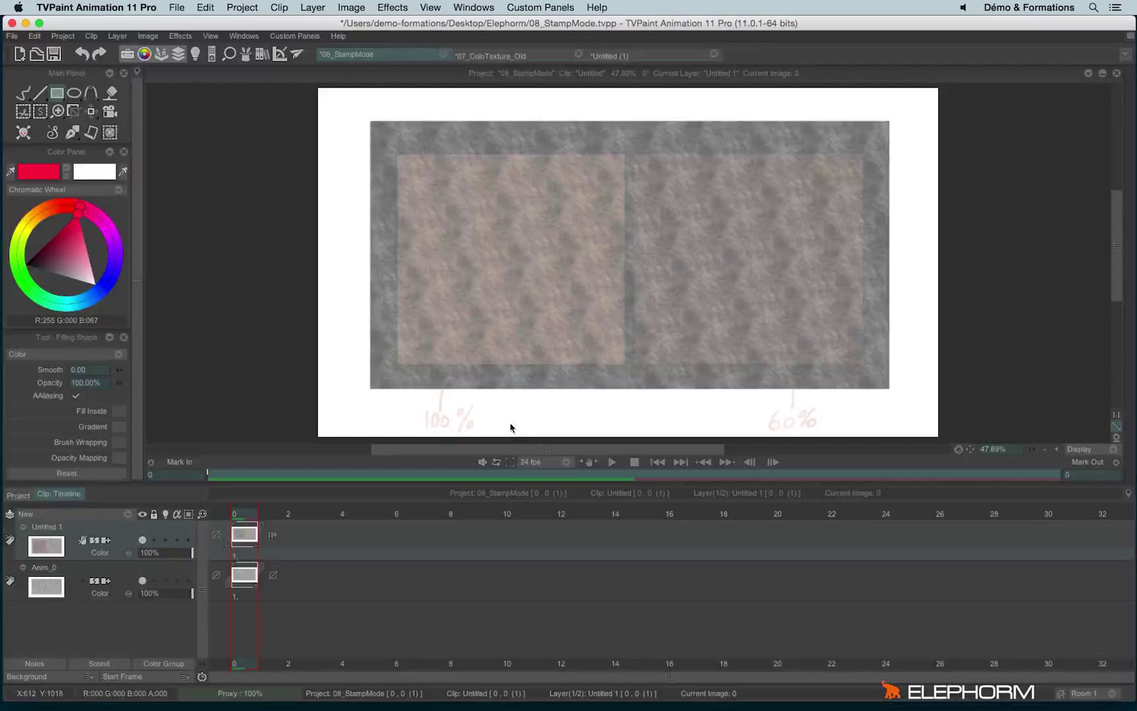
{"action": "left_click", "coordinate": [143, 582]}
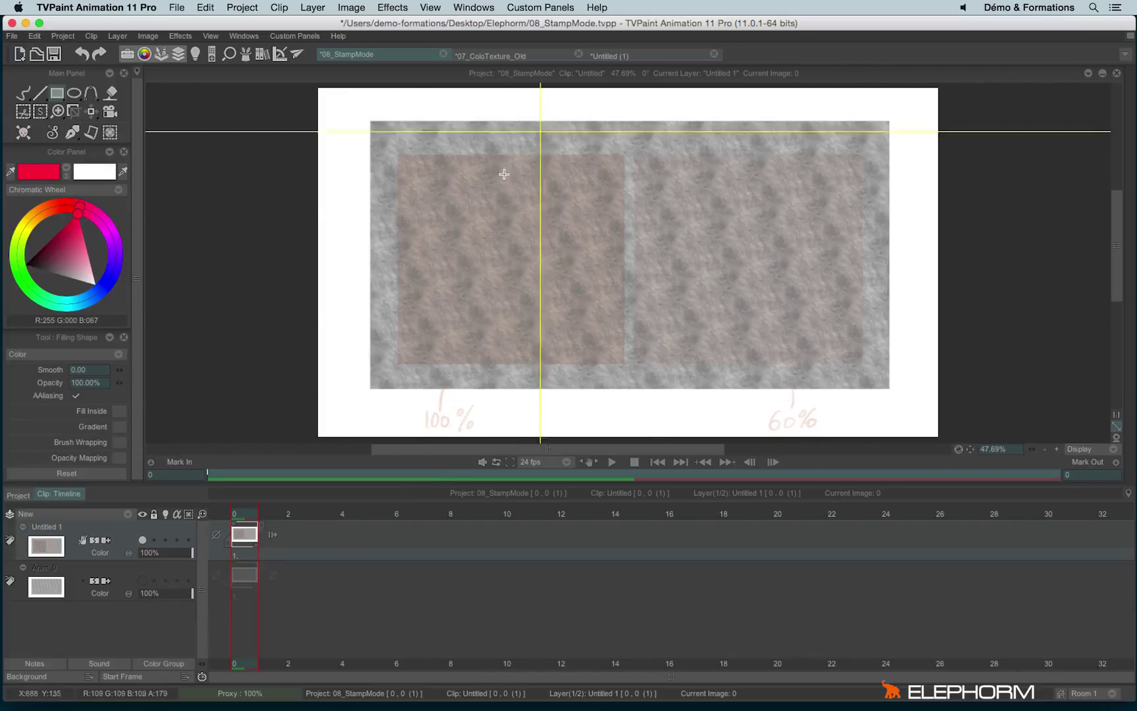